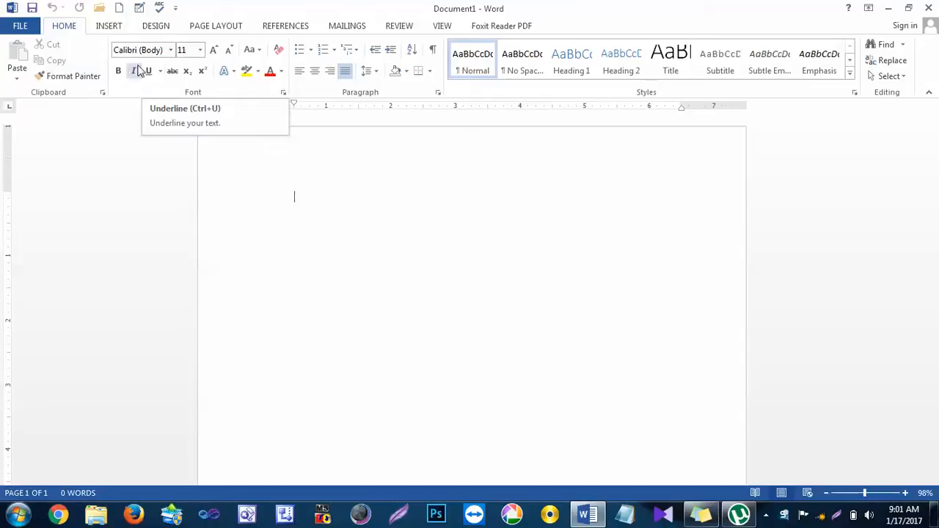
Step: Insert the built-in Filigree cover page and look over its placeholders
left_click(109, 27)
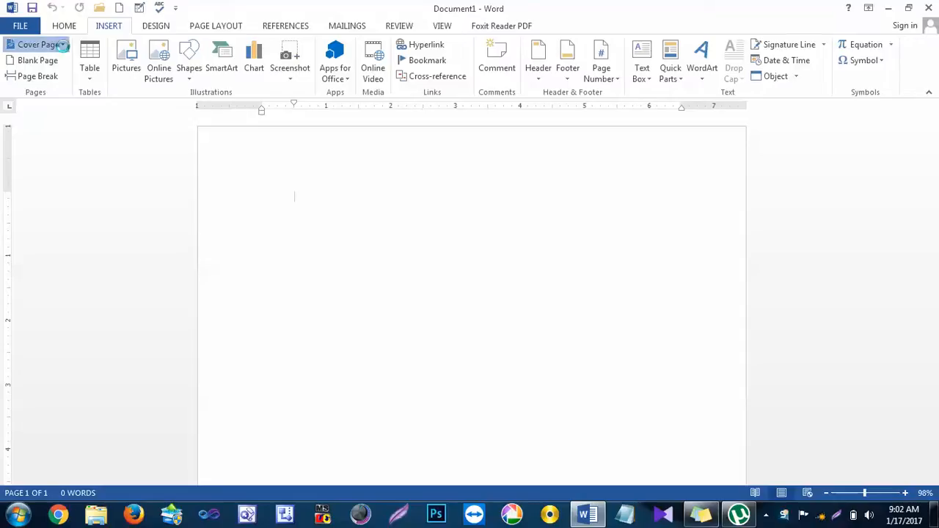
left_click(63, 45)
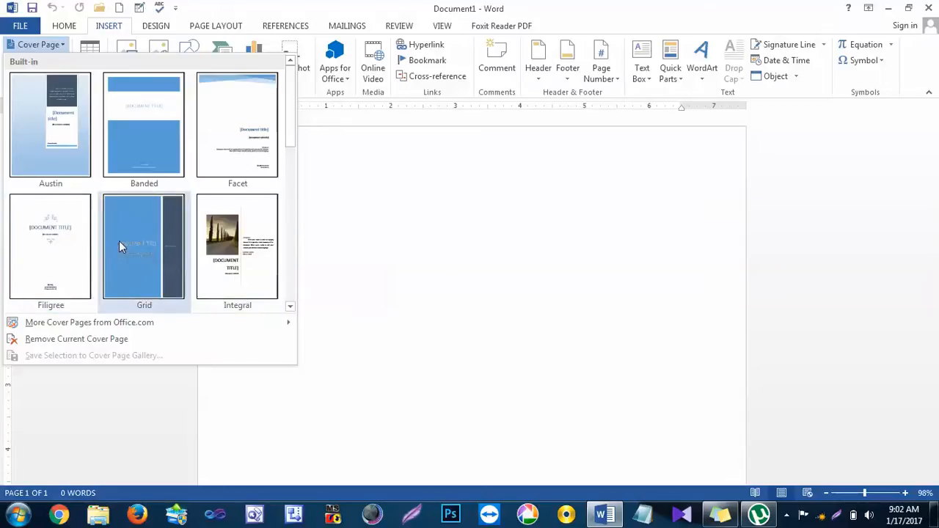
left_click(63, 248)
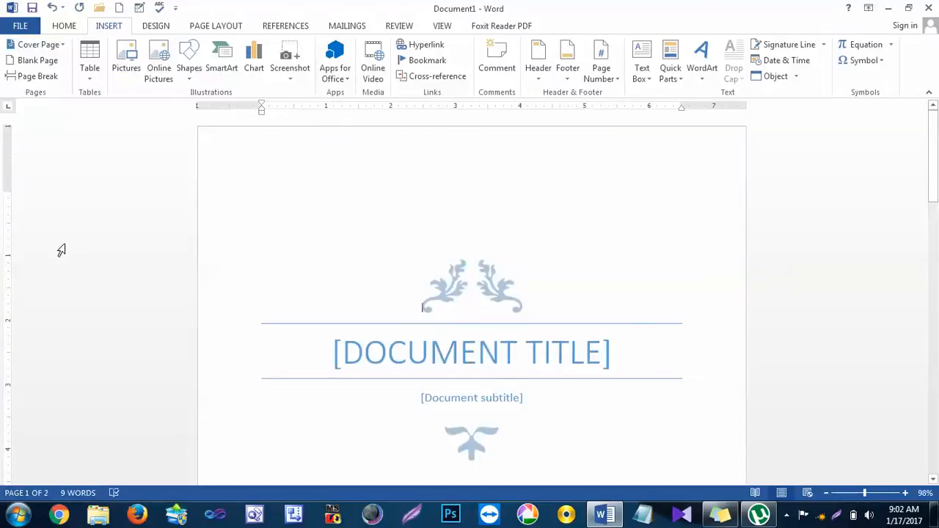
scroll(277, 225, "down", 15)
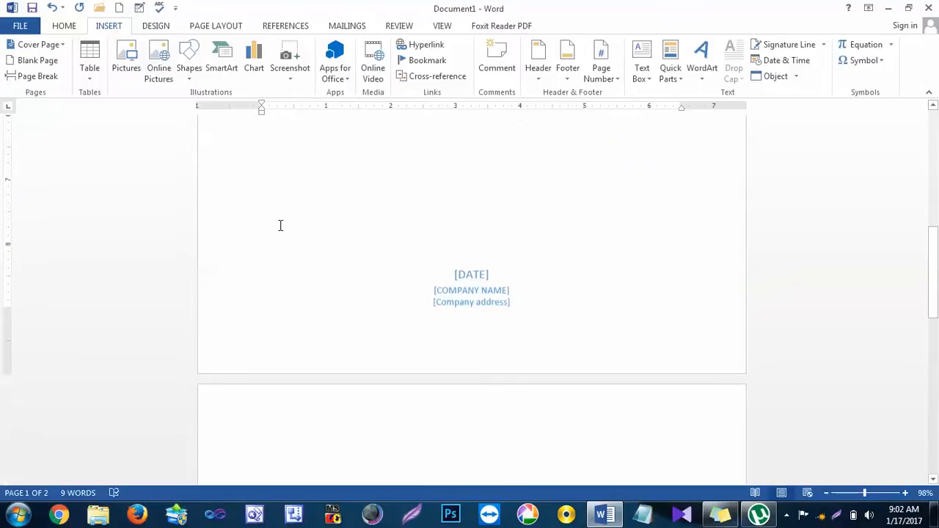
scroll(278, 220, "up", 10)
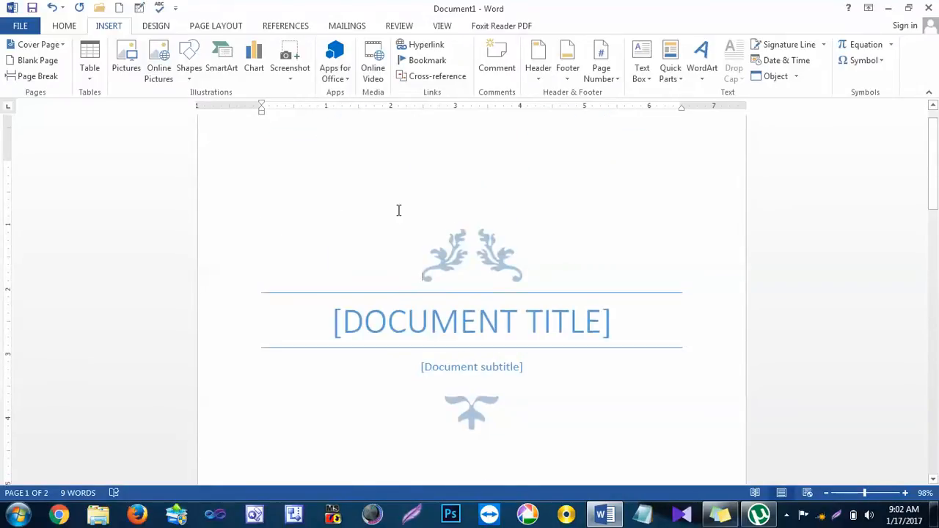
scroll(398, 210, "down", 10)
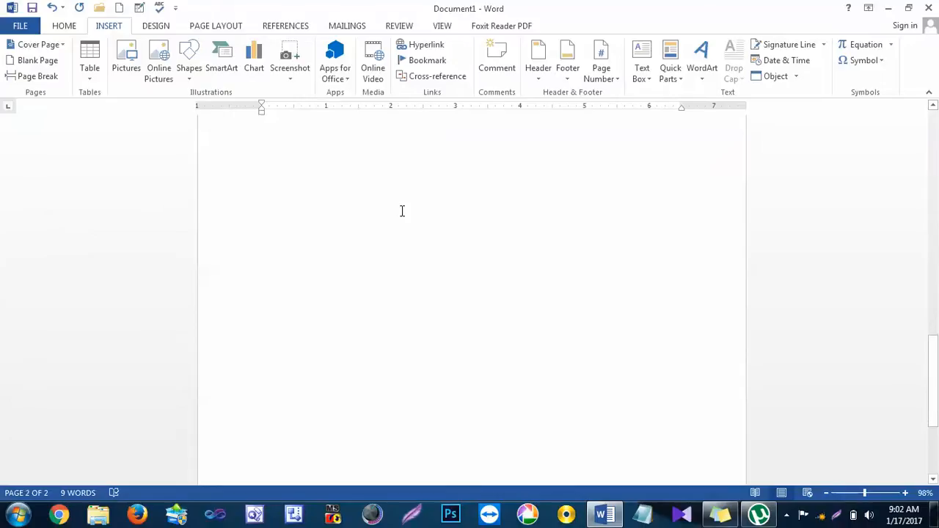
scroll(402, 211, "up", 10)
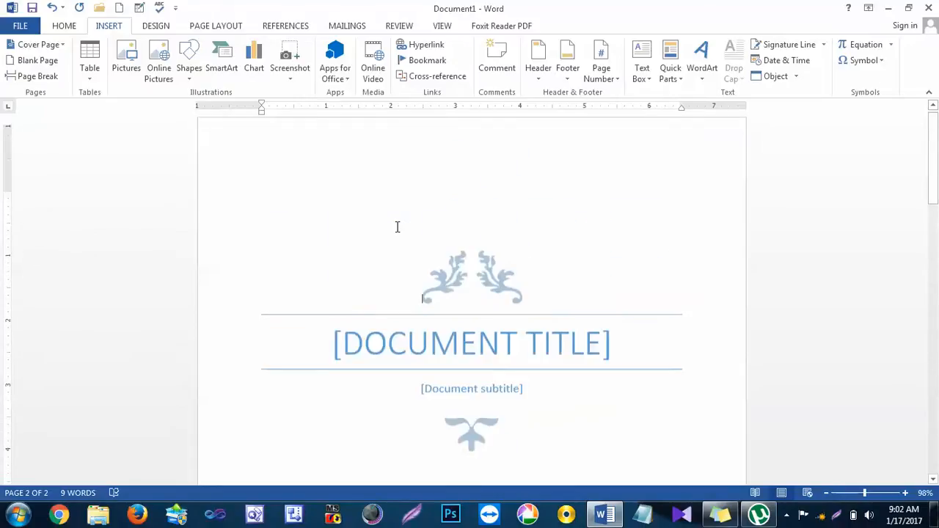
Step: Replace the cover page's document title placeholder with "INTRODUCTION TO COMPUTER"
left_click(462, 336)
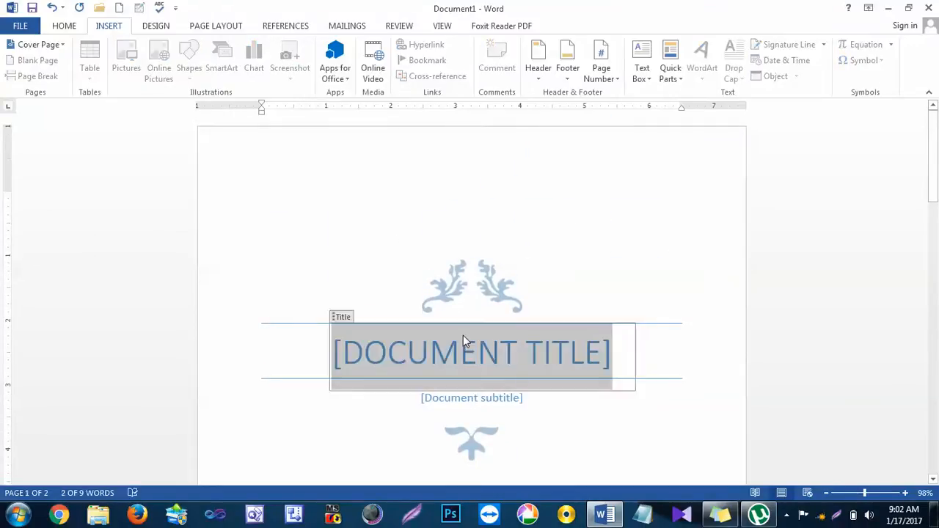
type("INYR")
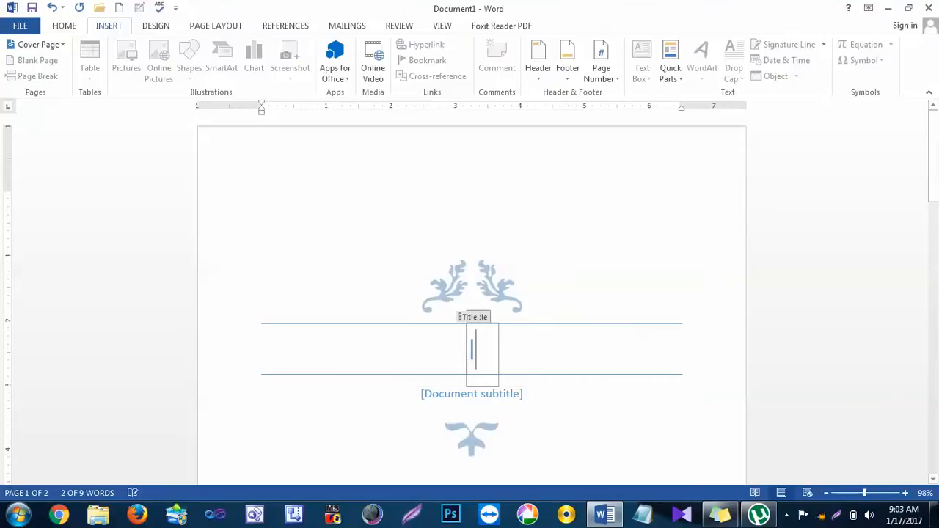
key("BackSpace")
key("BackSpace")
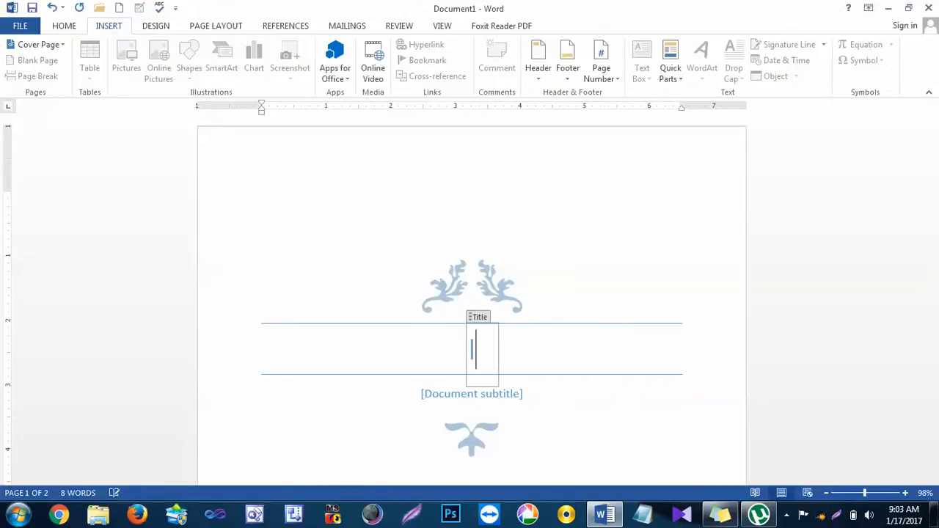
type("TRODUCTI")
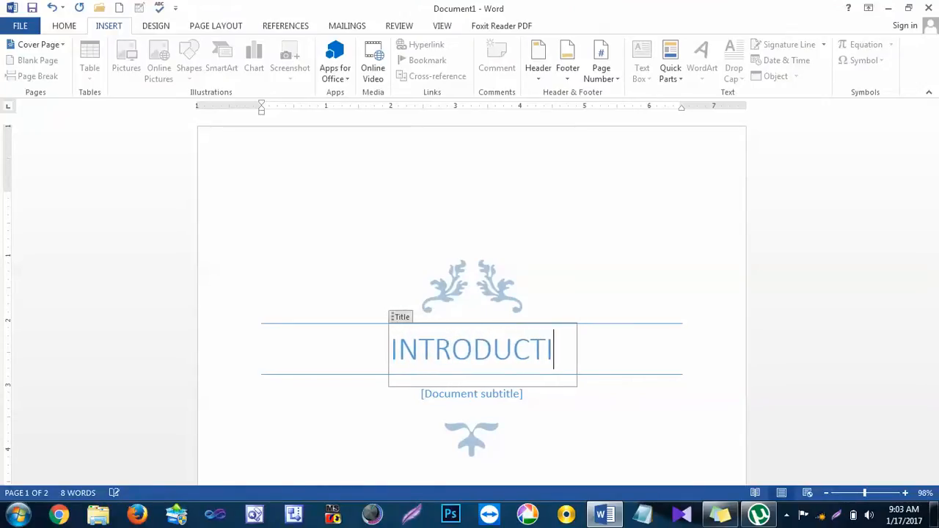
type("ON TO ")
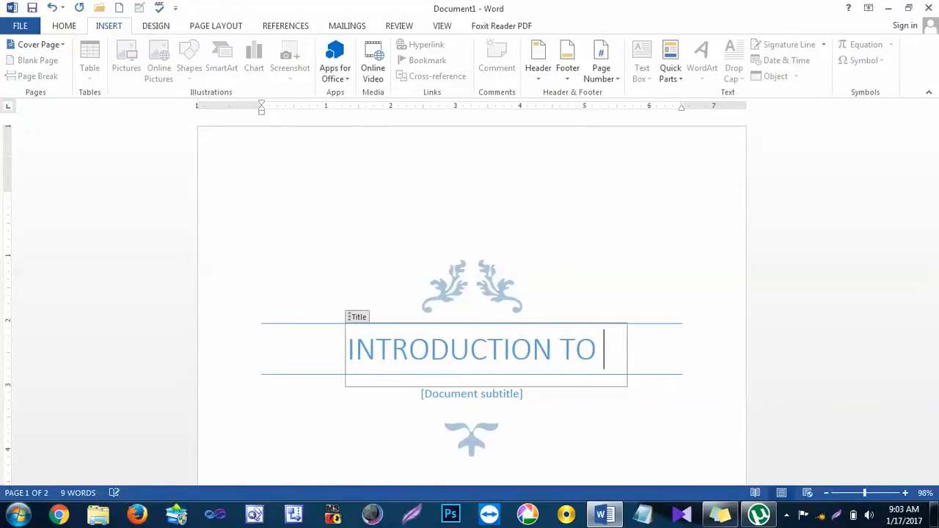
type("COMPUTER")
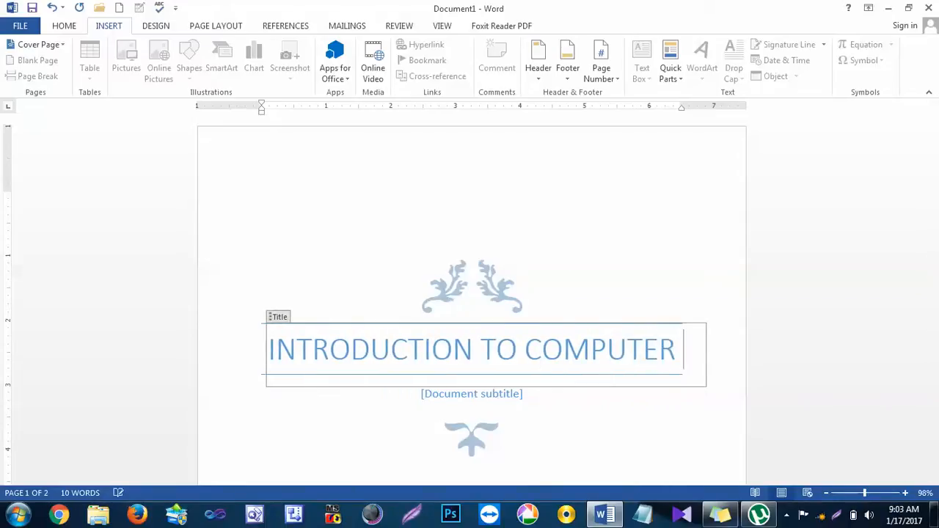
Step: Fill in the document subtitle as "Assignment 1", correcting the flagged spelling with the suggested word
left_click(490, 397)
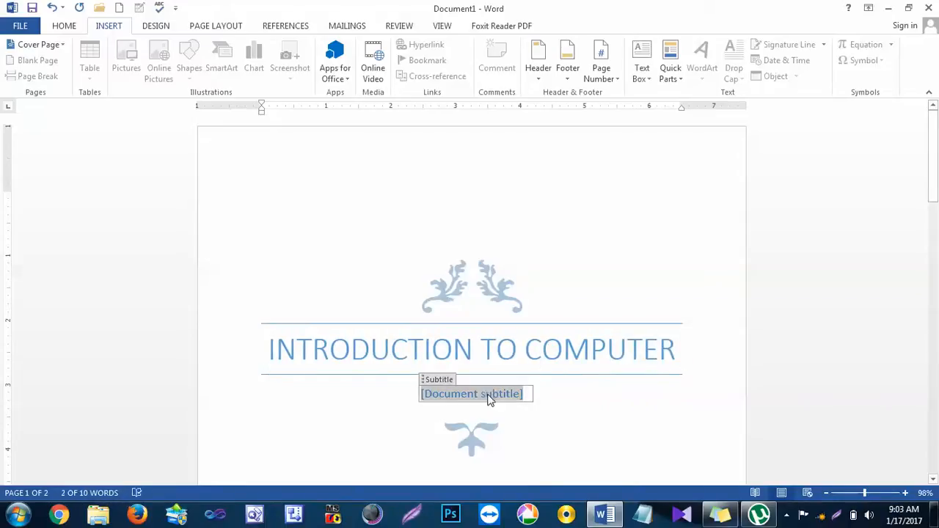
type("A")
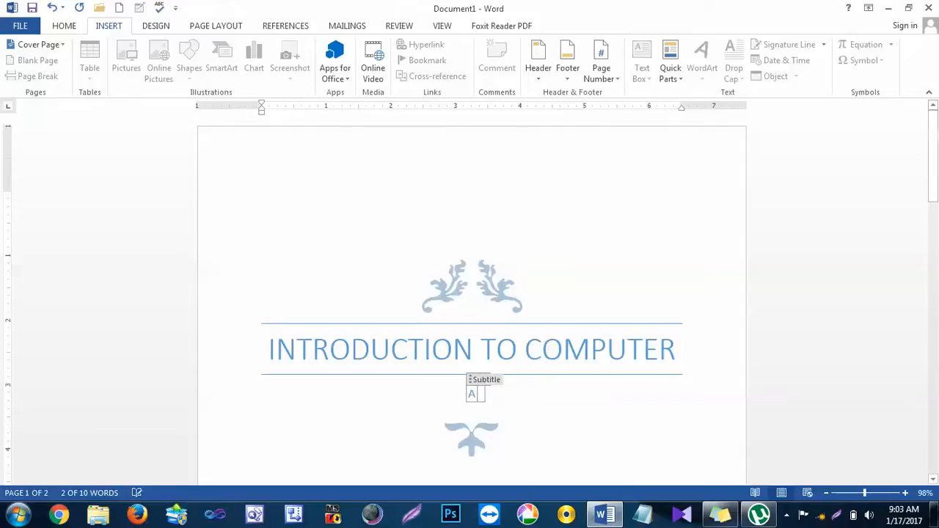
type("ssignemtn")
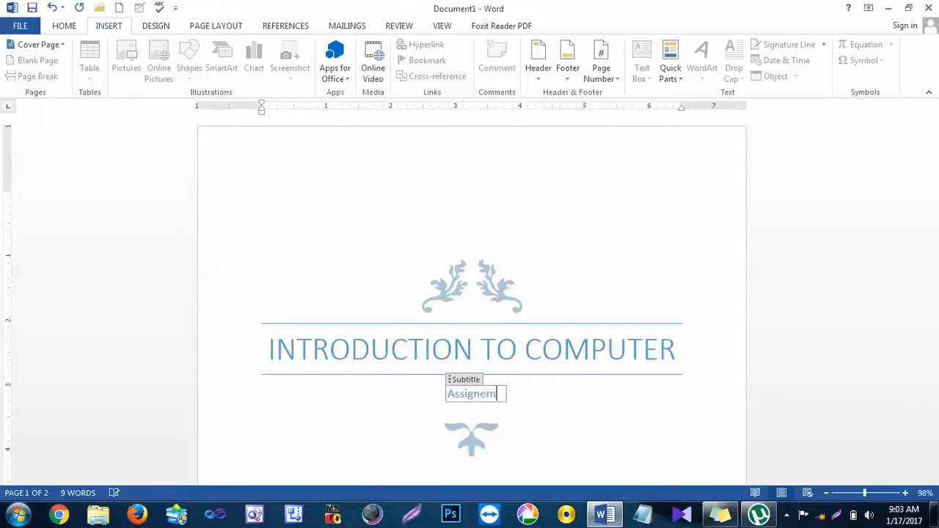
key("BackSpace")
key("BackSpace")
key("BackSpace")
key("BackSpace")
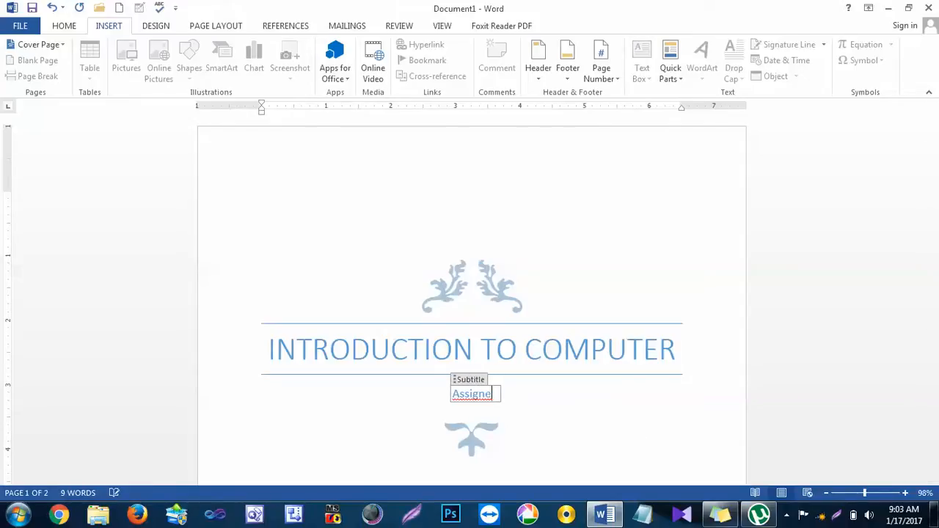
type("ment")
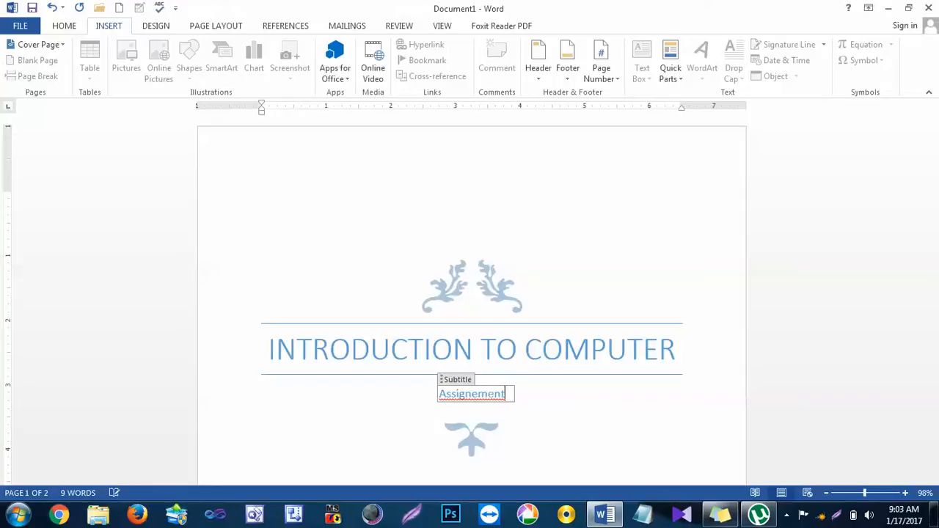
type(" 1")
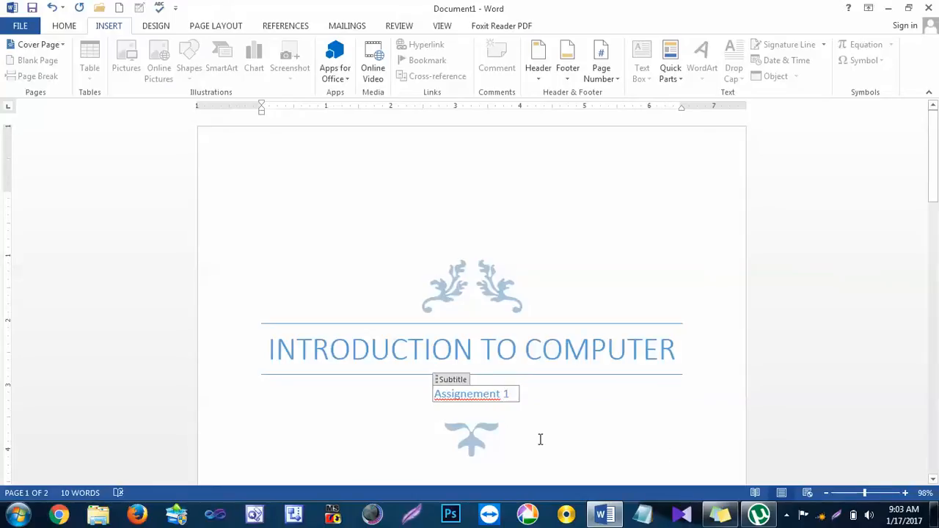
right_click(473, 396)
left_click(552, 289)
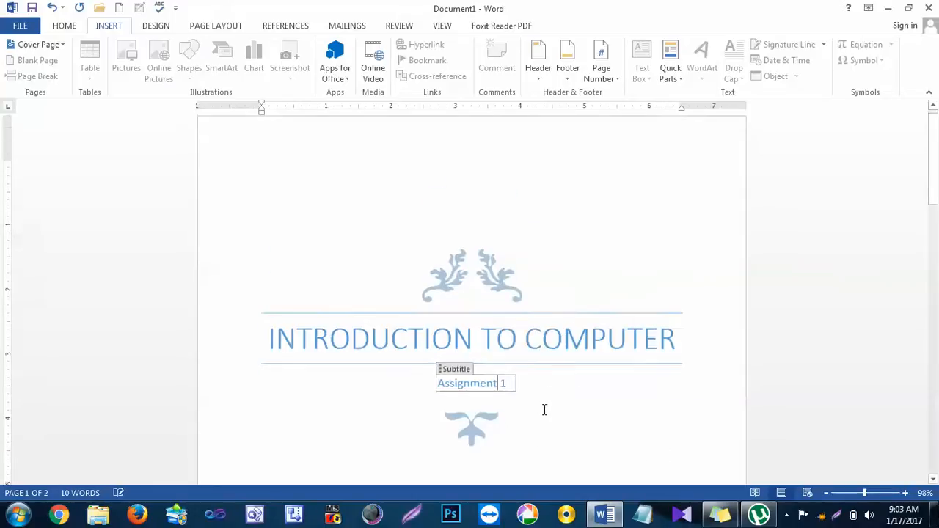
Step: Set the date field near the end of the cover page to January 17, 2017
scroll(545, 408, "down", 5)
scroll(546, 409, "down", 5)
left_click(486, 305)
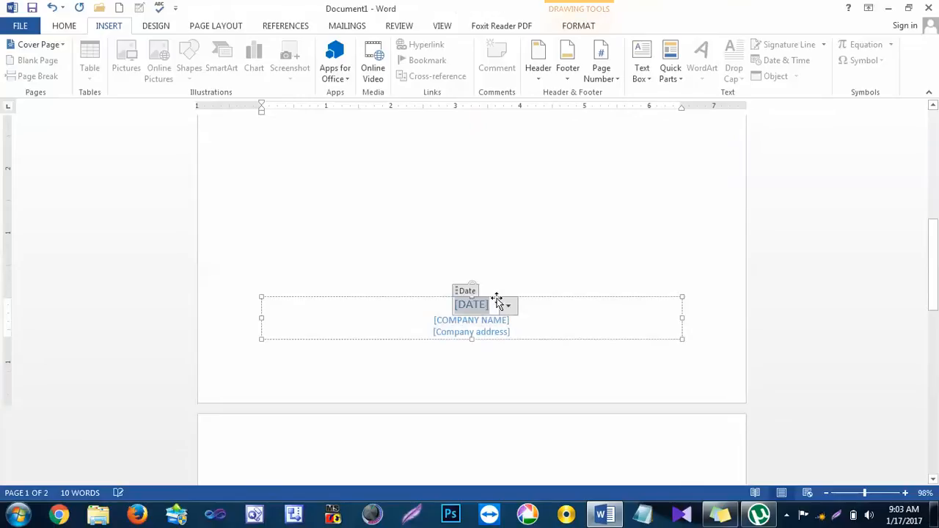
left_click(510, 308)
left_click(444, 372)
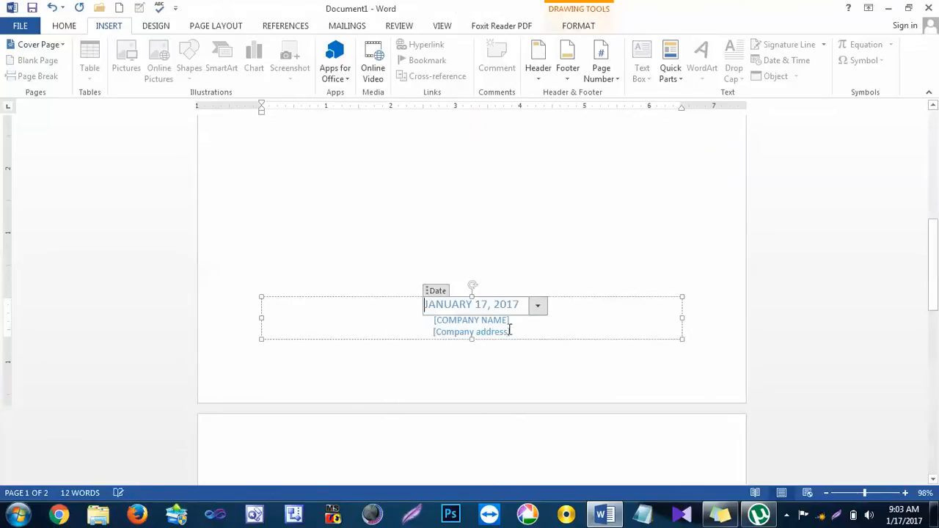
Step: Replace the company name placeholder below the date with "GPGC MANDIAN"
left_click(496, 323)
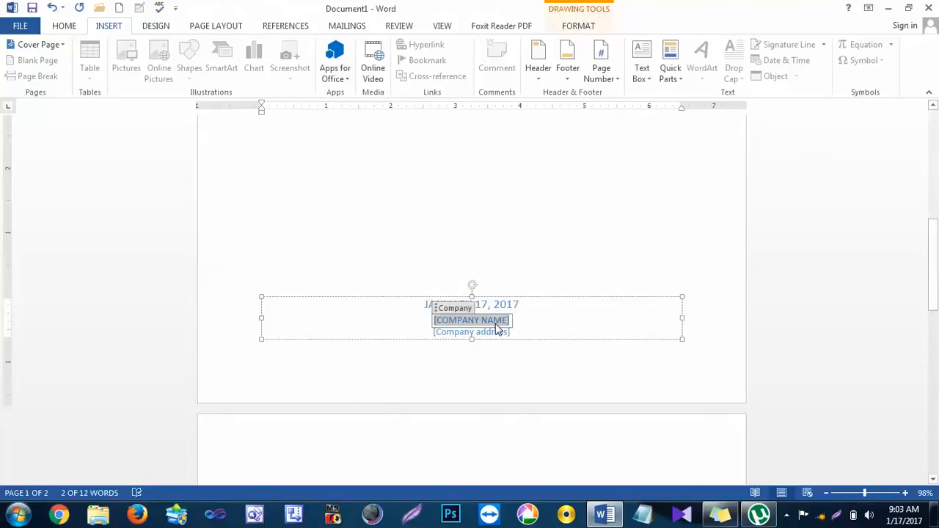
type("GPGC")
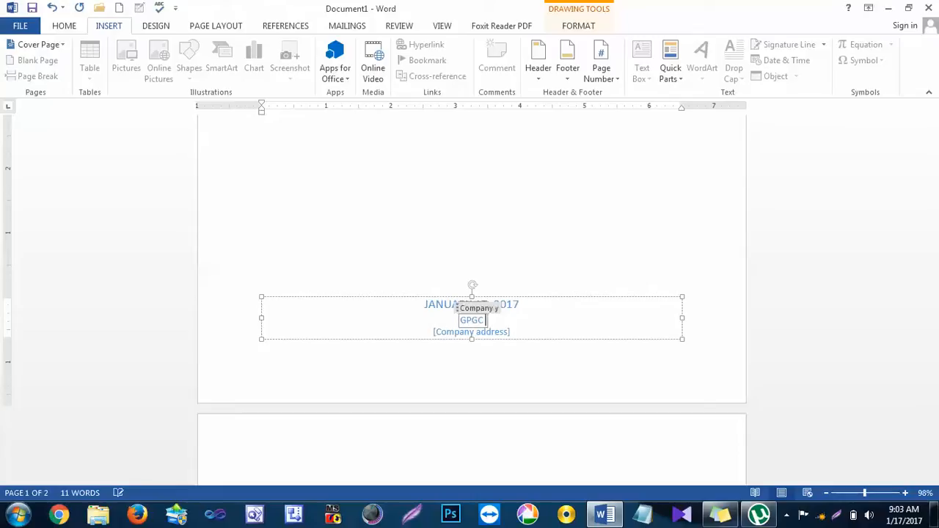
type(" MANDIAN")
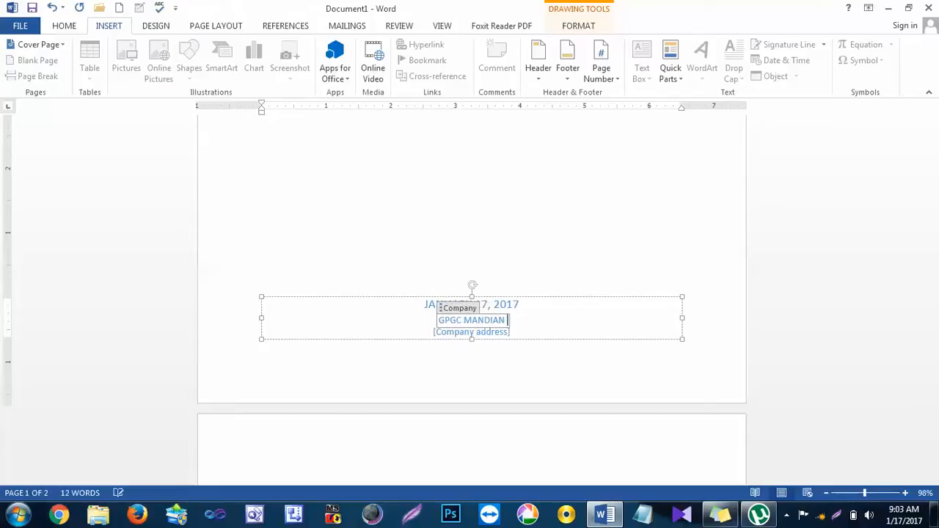
Step: Fill in the company address placeholder below the company name with the college's address
left_click(489, 332)
left_click(491, 333)
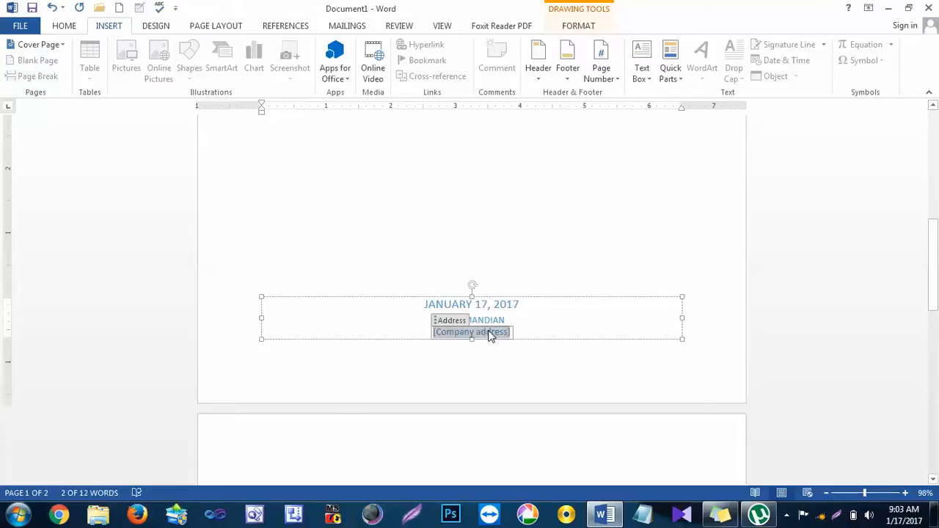
type("College")
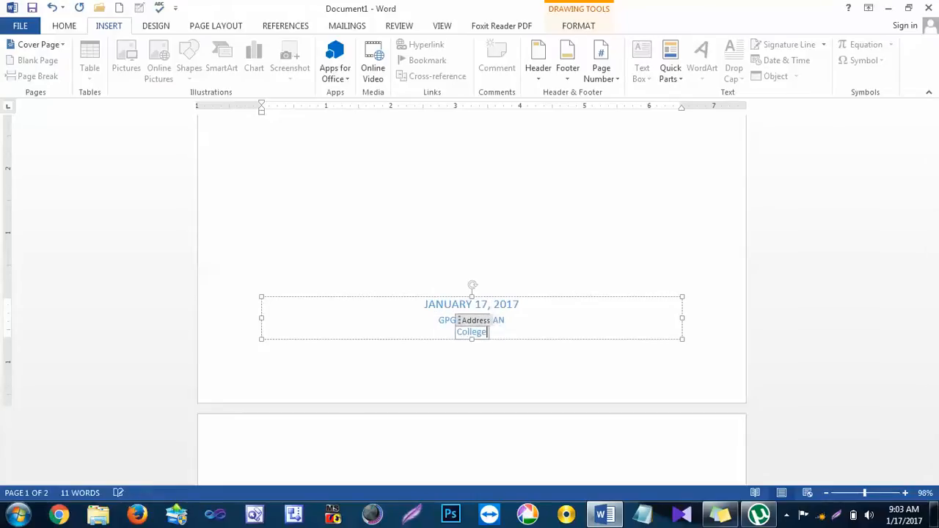
type(" Road Manid")
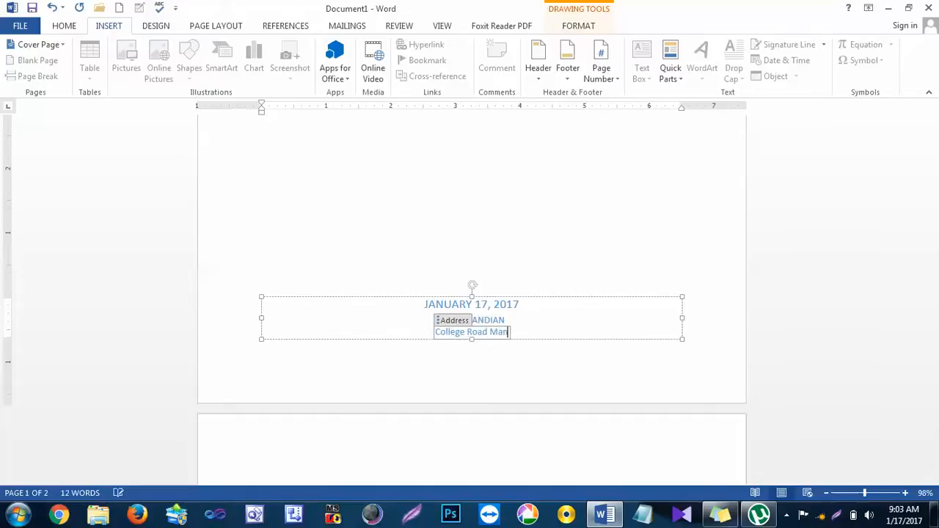
key("BackSpace")
key("BackSpace")
type("dian")
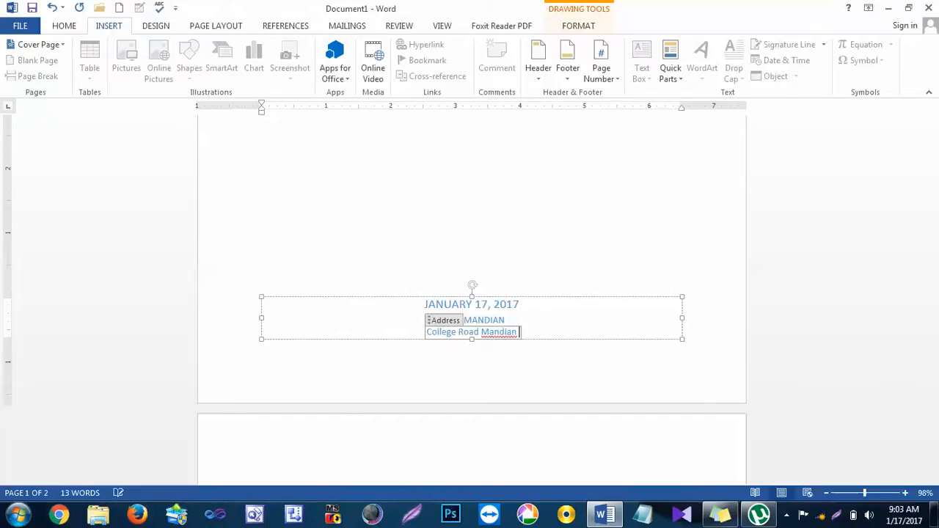
left_click(536, 255)
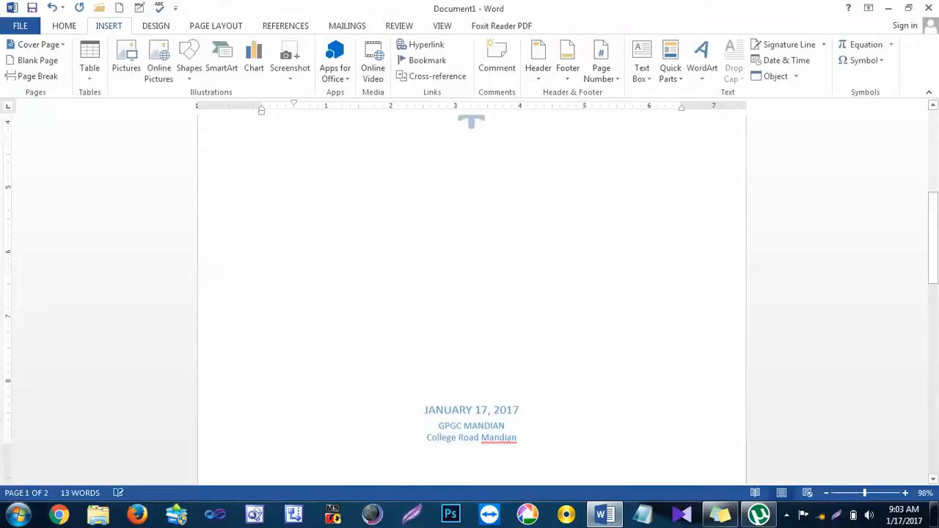
left_click(452, 410)
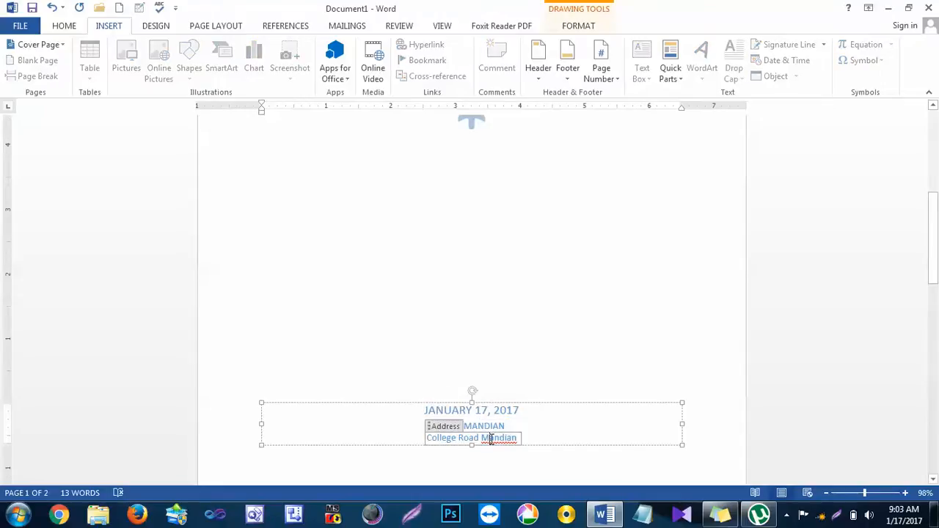
Step: Enlarge the leaf ornament above the title proportionally to about one and a half times its size
scroll(535, 312, "up", 10)
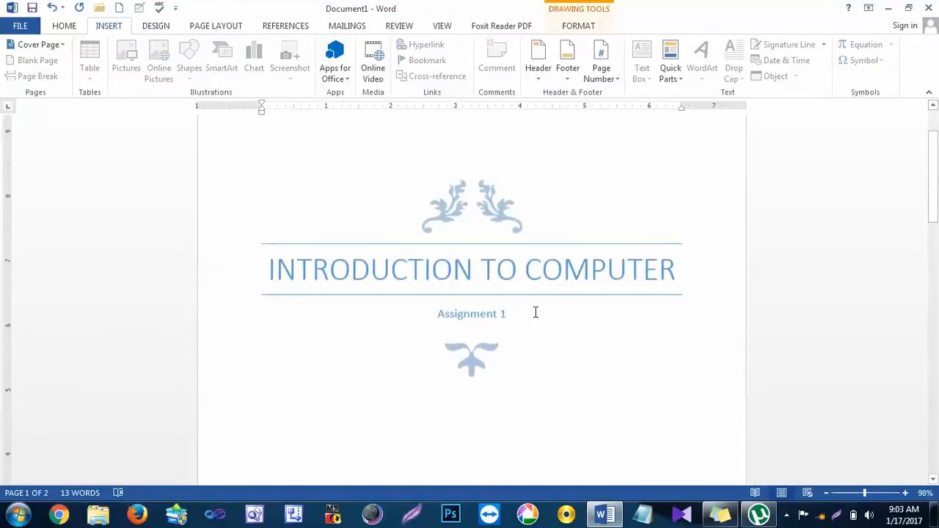
left_click(448, 277)
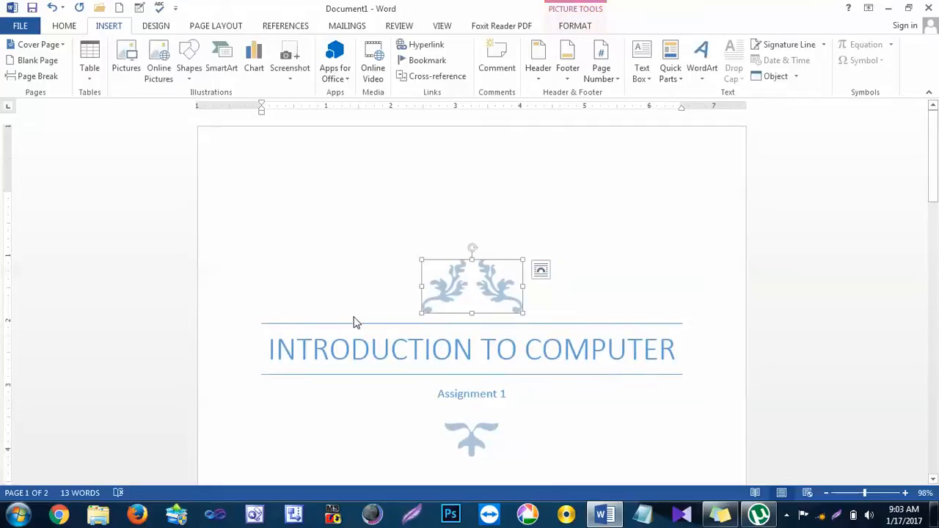
left_click(536, 317)
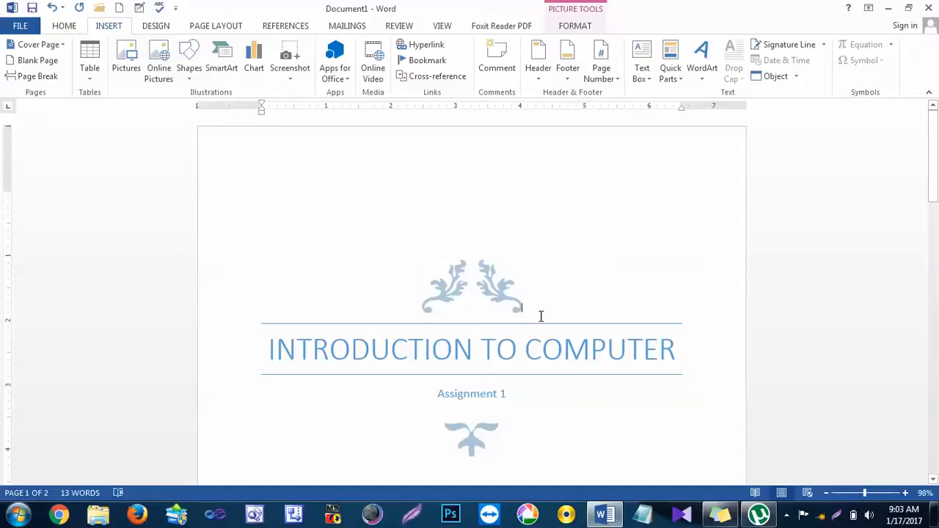
left_click(503, 301)
left_click_drag(521, 314, 573, 332)
Step: Enlarge the ornament below the subtitle proportionally to about twice its size and deselect it
scroll(522, 386, "down", 1)
left_click(489, 410)
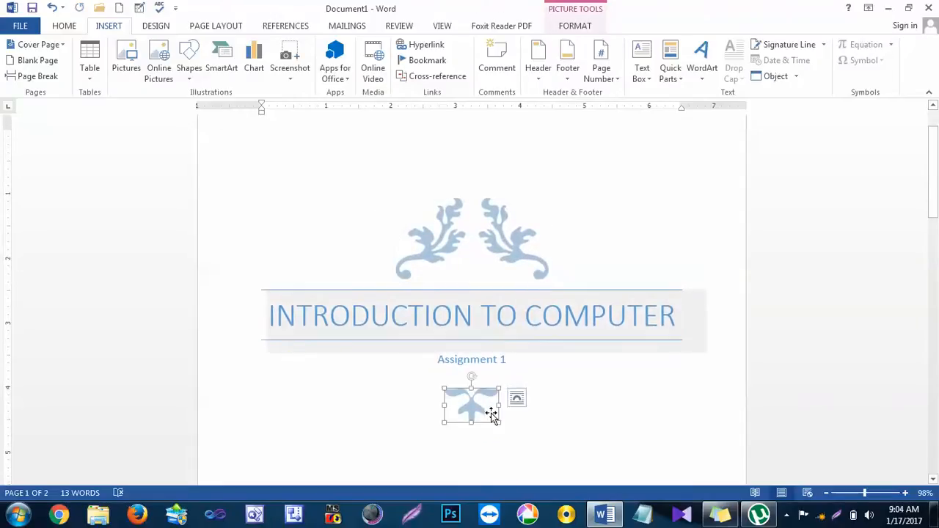
left_click_drag(507, 423, 549, 444)
left_click(577, 391)
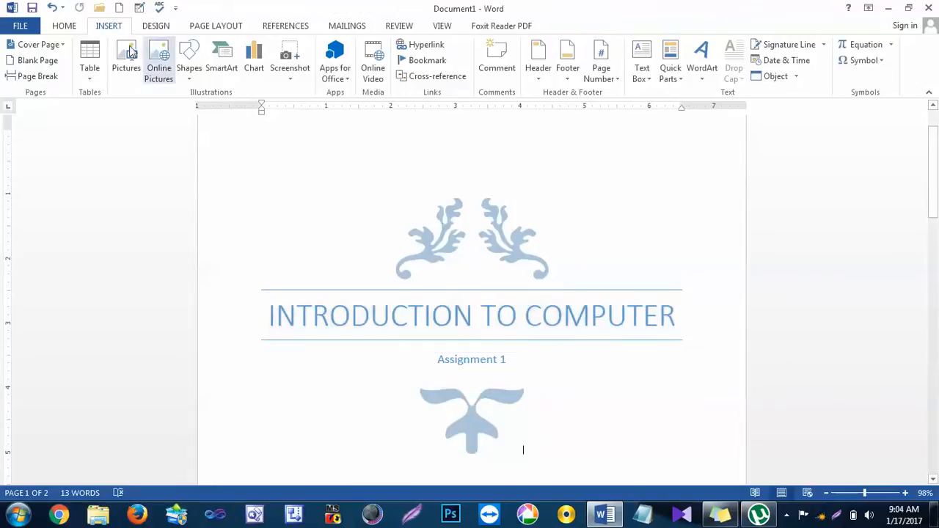
Step: Switch the cover page to the built-in Banded design and review its whole layout
left_click(62, 57)
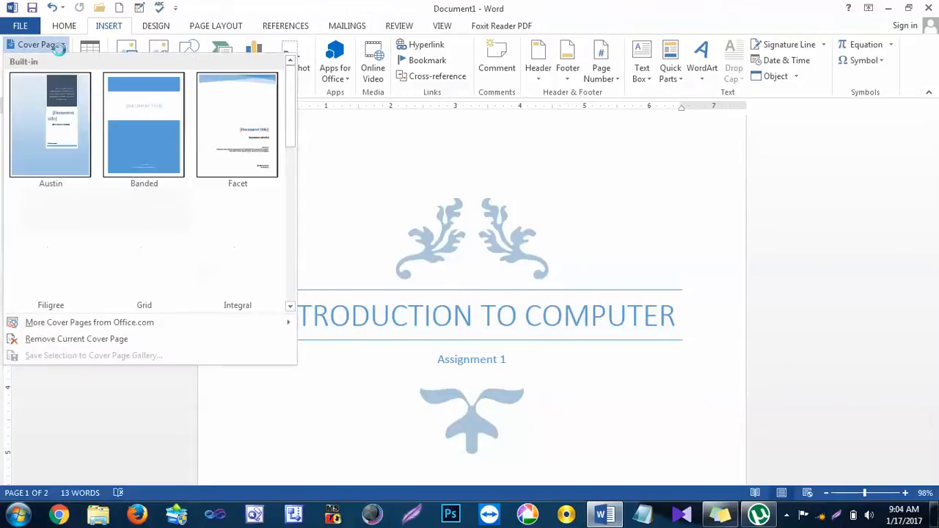
left_click(120, 98)
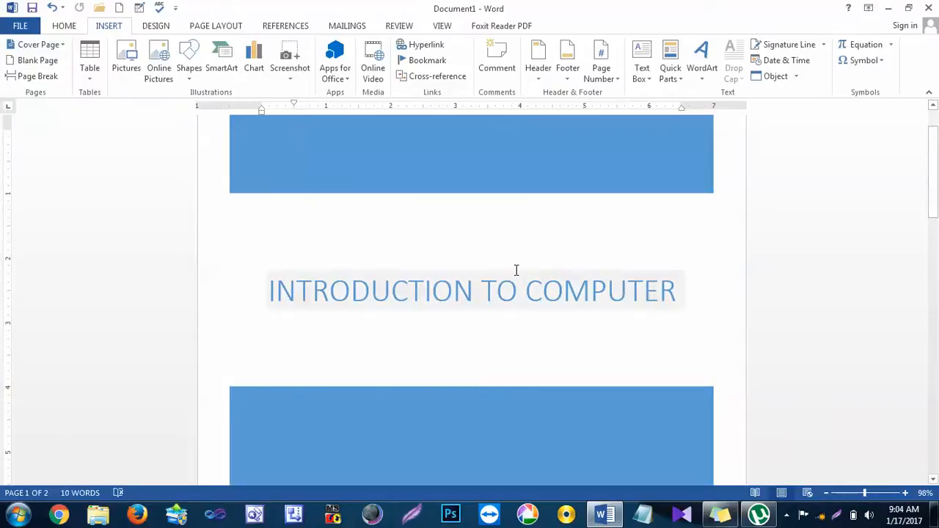
scroll(515, 268, "up", 1)
scroll(513, 262, "down", 5)
scroll(578, 211, "down", 3)
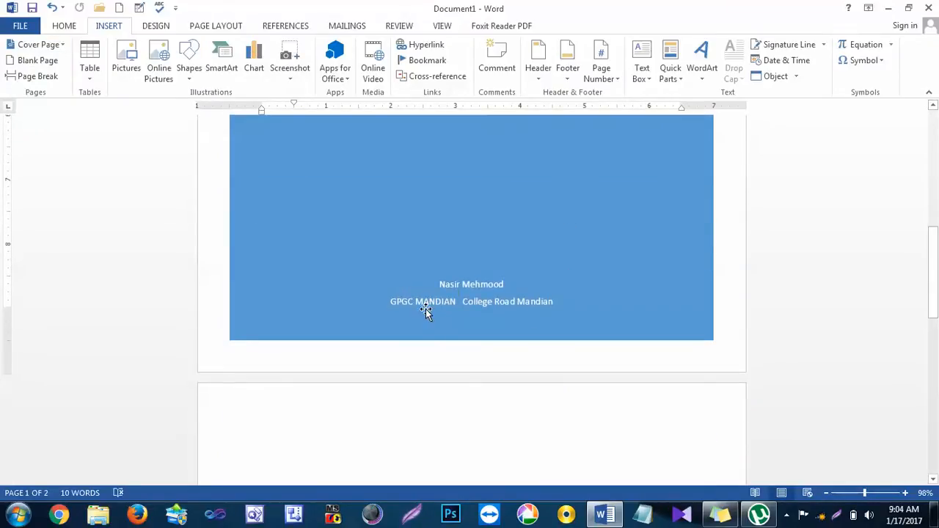
scroll(533, 314, "up", 6)
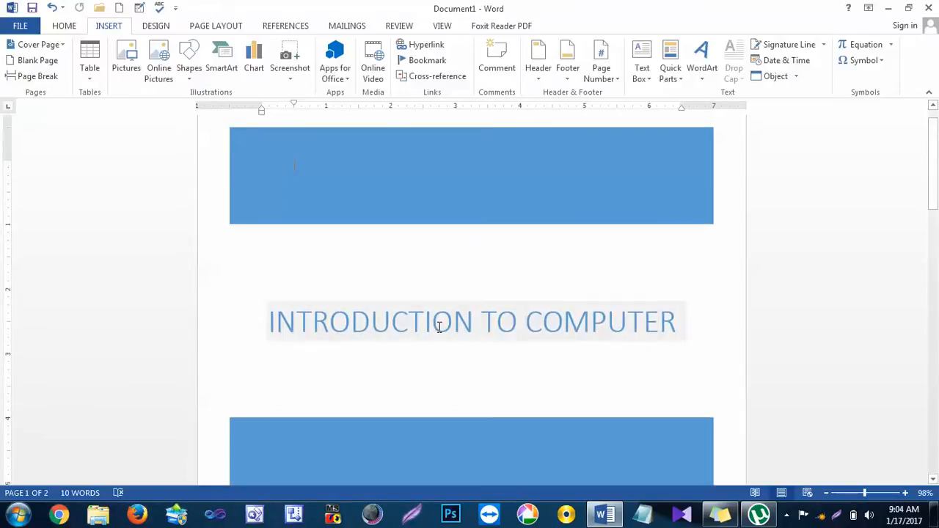
Step: Switch the cover page to the built-in Integral design and check its picture, abstract and title areas
left_click(53, 47)
left_click(233, 231)
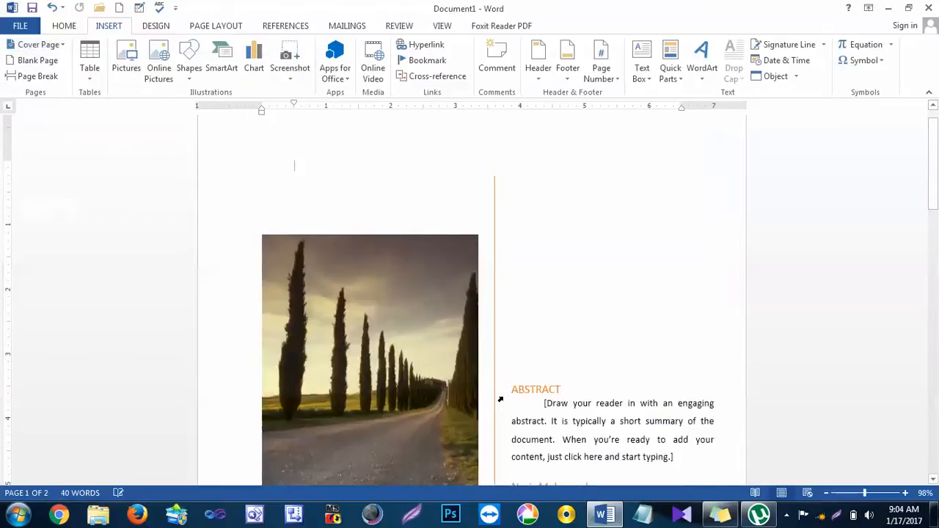
scroll(500, 399, "down", 5)
scroll(501, 390, "up", 4)
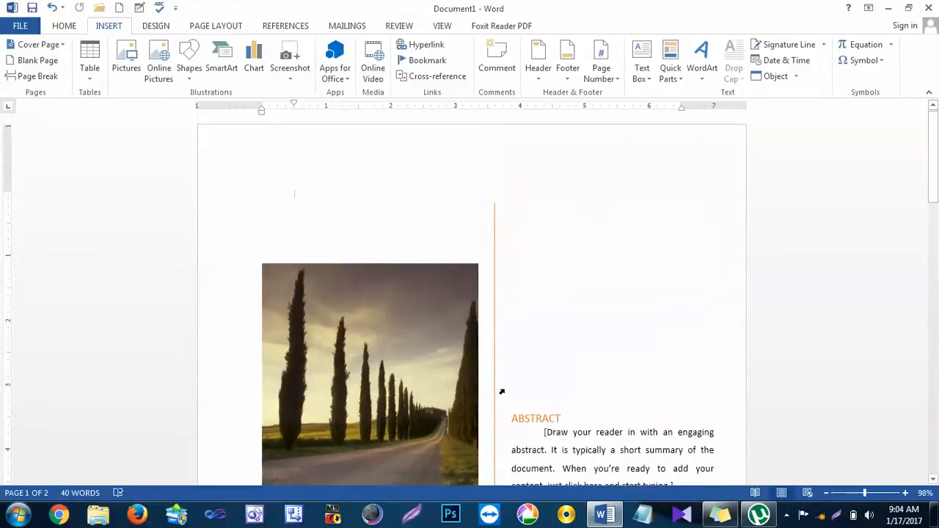
scroll(502, 389, "down", 5)
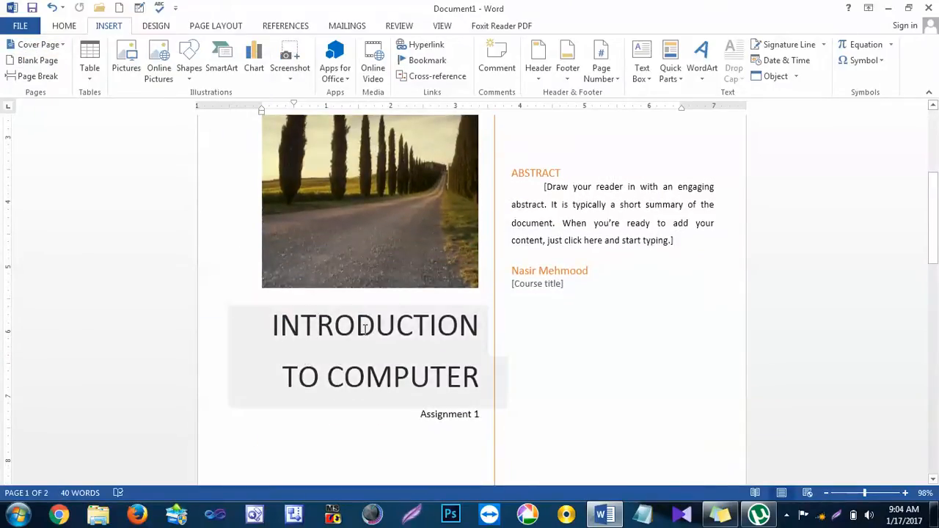
scroll(365, 330, "down", 5)
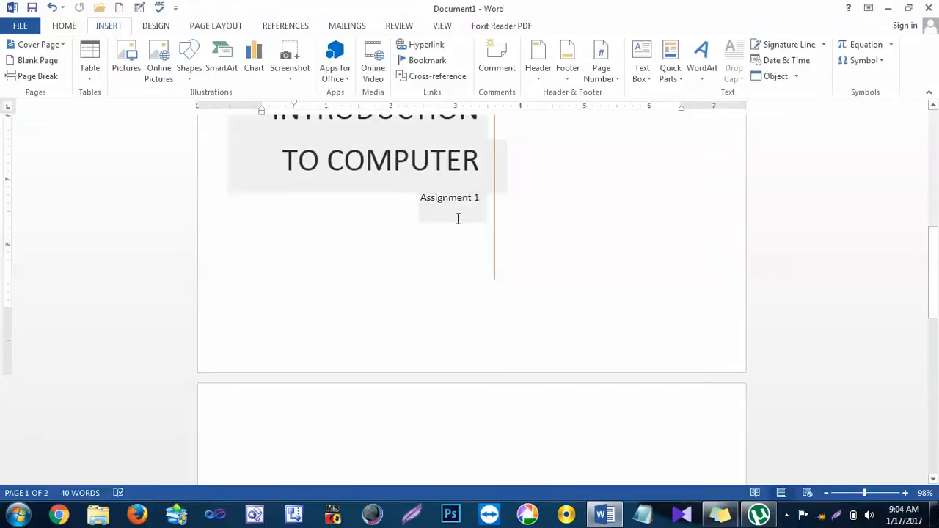
scroll(458, 219, "up", 8)
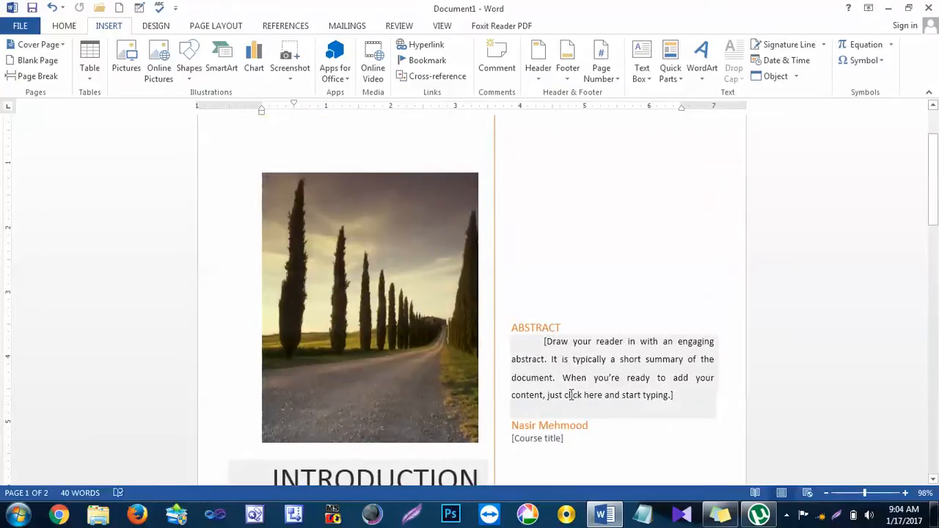
Step: Browse the remaining built-in designs and apply the Slice (Light) cover page, checking it down to the course title
left_click(44, 44)
scroll(230, 226, "down", 4)
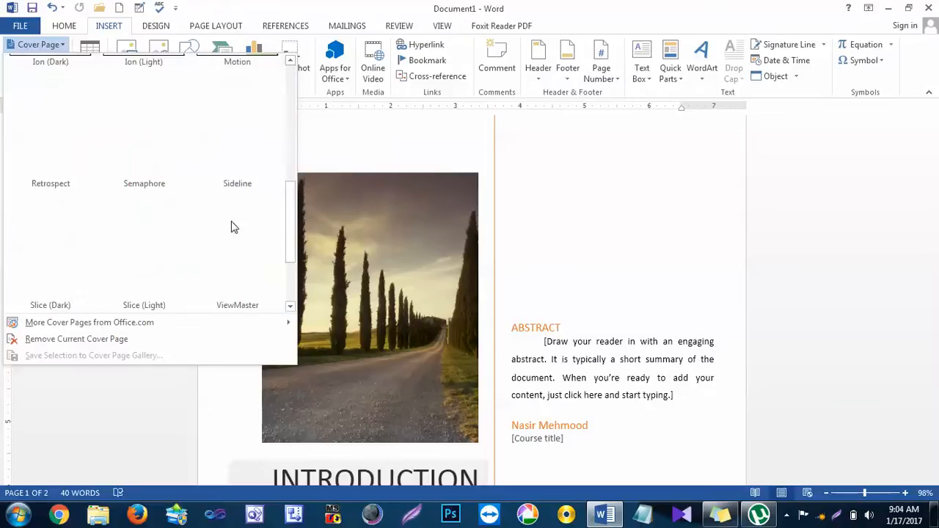
scroll(232, 225, "up", 4)
scroll(234, 217, "down", 4)
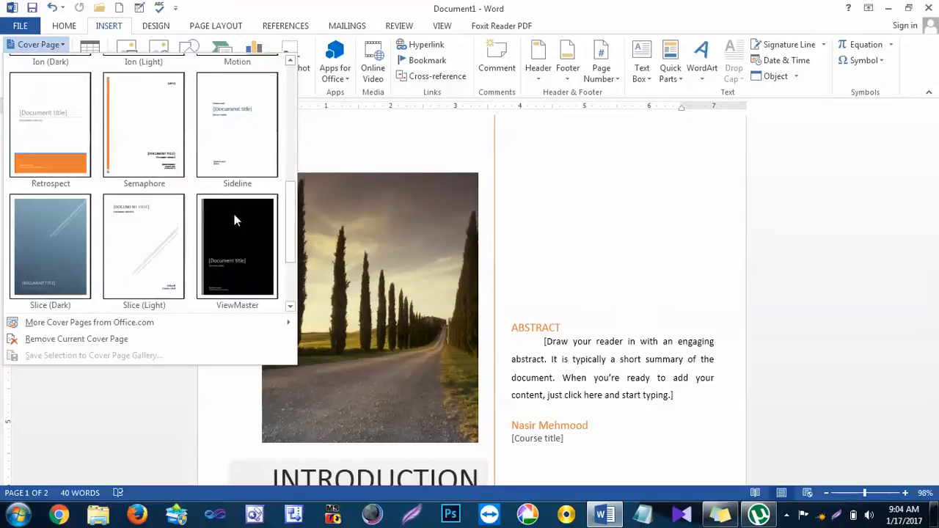
left_click(149, 238)
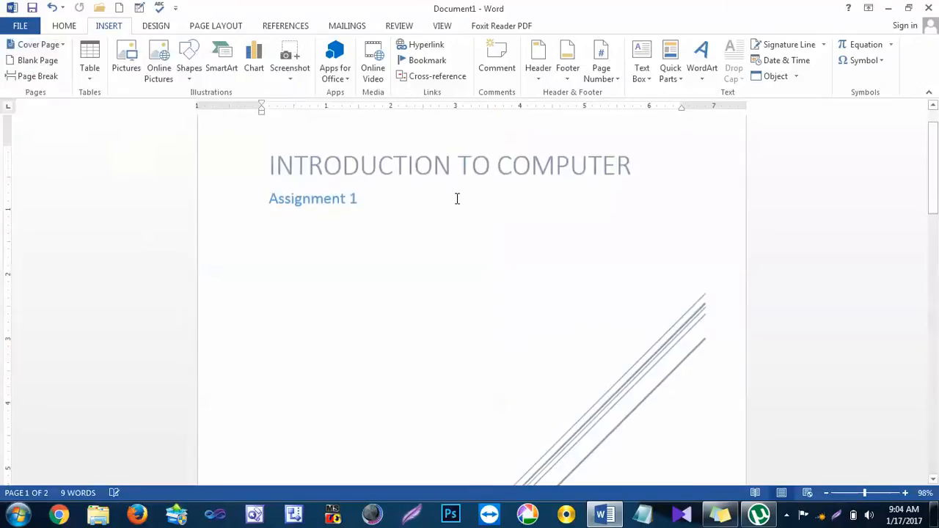
scroll(491, 216, "down", 10)
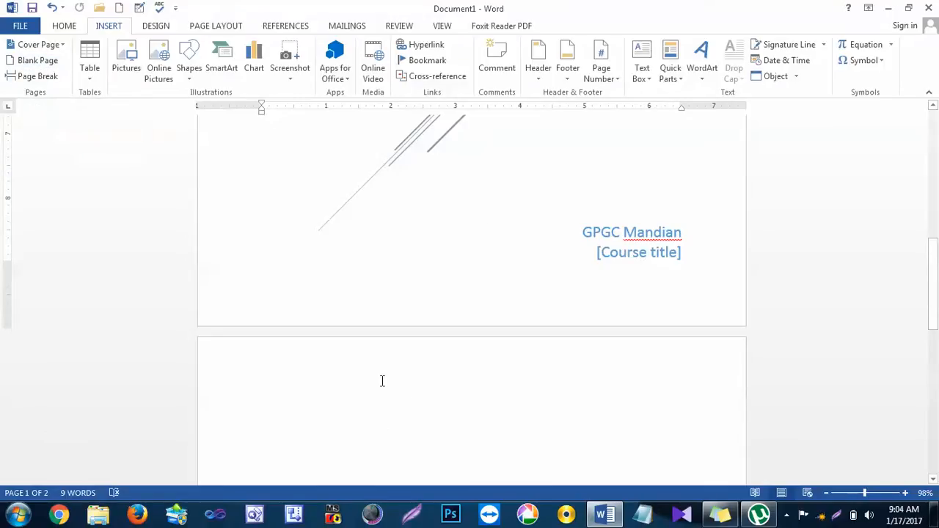
Step: Delete the entire document content and enter one full line of random filler text
key("ctrl+a")
key("Delete")
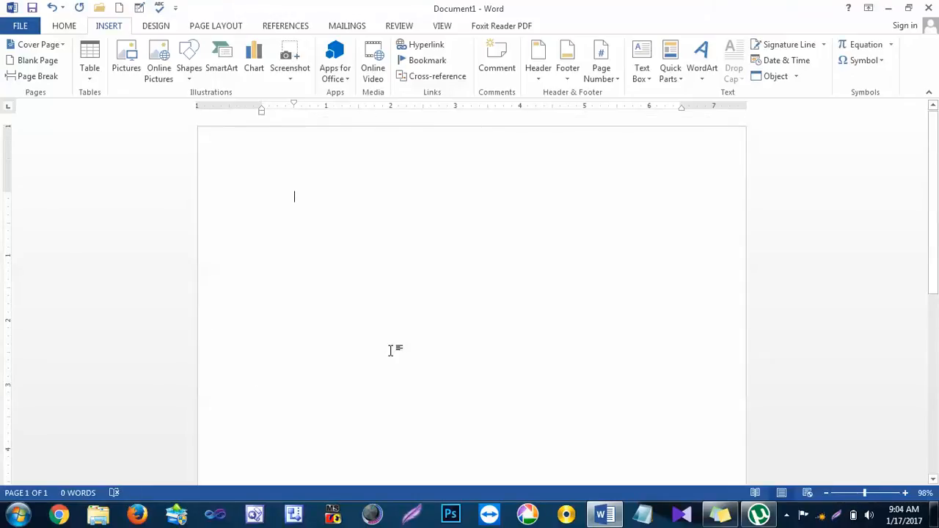
type("S d as d ad a sd as d a")
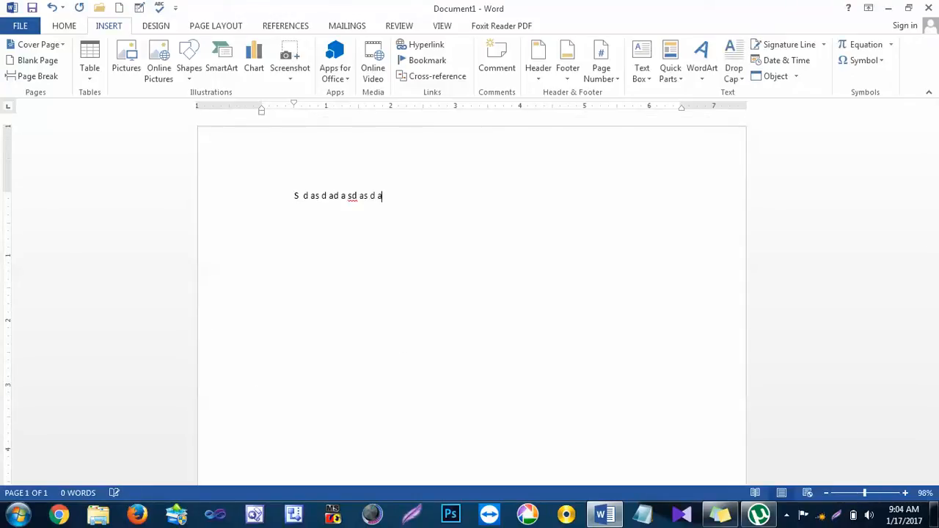
type("s d as d as")
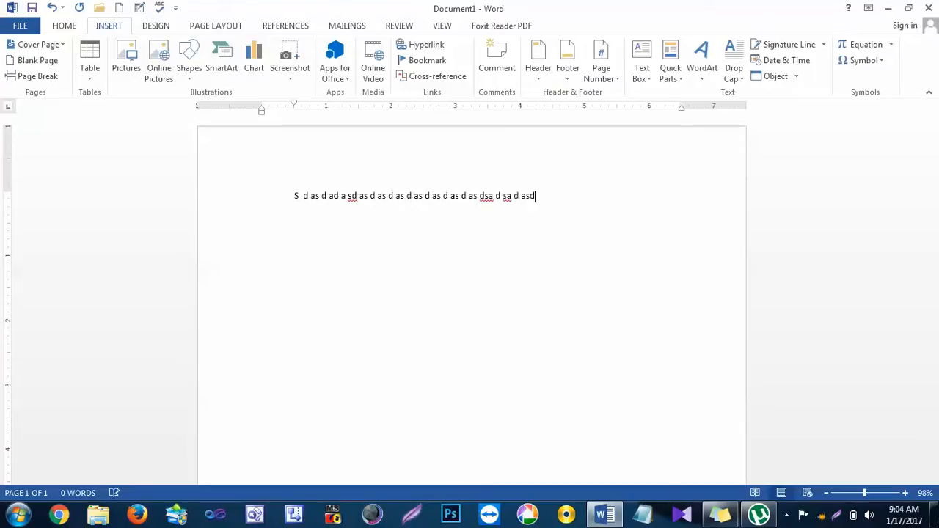
type(" d as d asd as d as d as")
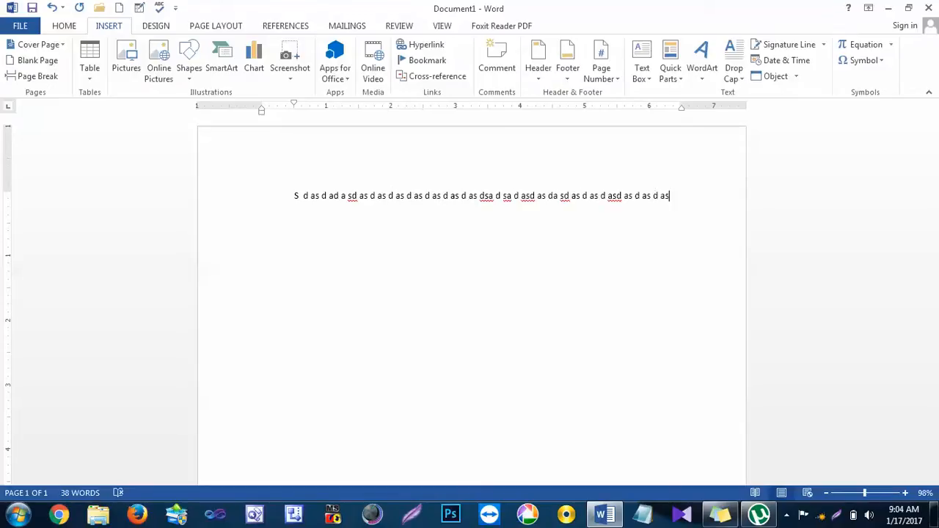
Step: Copy the filler line and paste it repeatedly until the lines nearly fill the first page
left_click(233, 206)
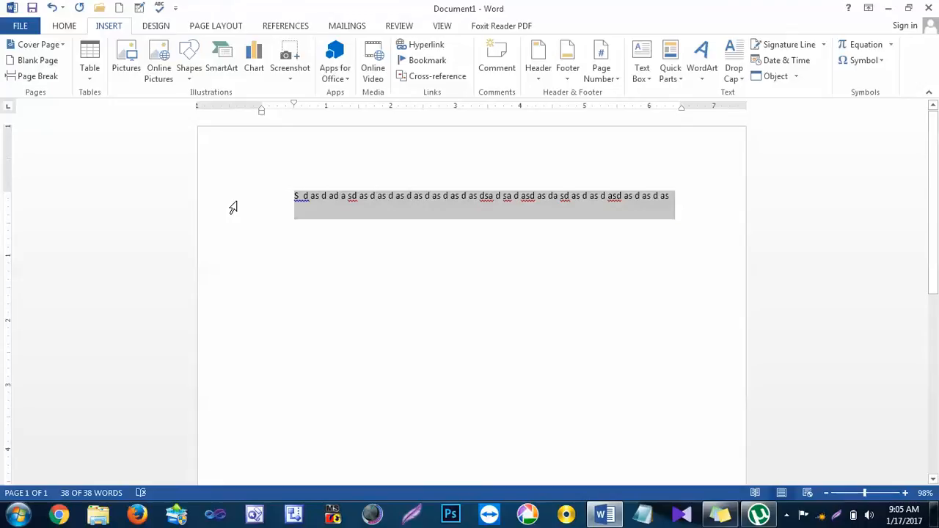
key("ctrl+c")
key("ctrl+v")
key("ctrl+v")
key("ctrl+v")
key("ctrl+v")
key("ctrl+v")
key("ctrl+v")
key("ctrl+v")
key("ctrl+v")
key("ctrl+v")
key("ctrl+v")
key("ctrl+v")
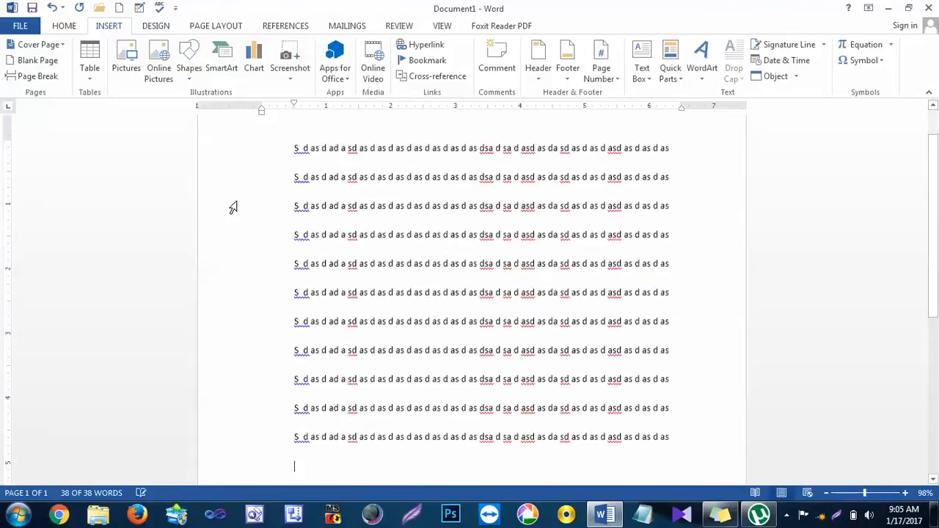
key("ctrl+v")
key("ctrl+v")
key("ctrl+v")
key("ctrl+v")
key("ctrl+v")
key("ctrl+v")
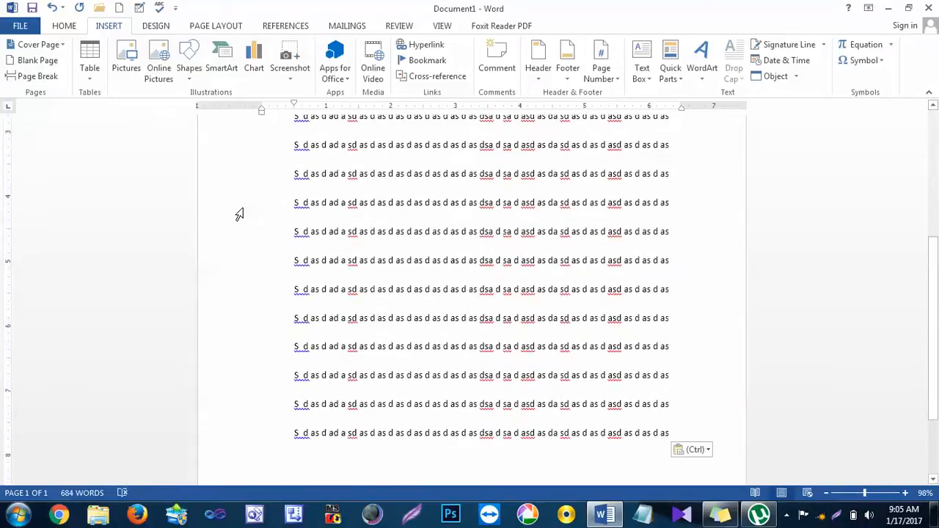
Step: Insert a blank page before the first line of text, look at it, and undo the insertion
key("ctrl+Home")
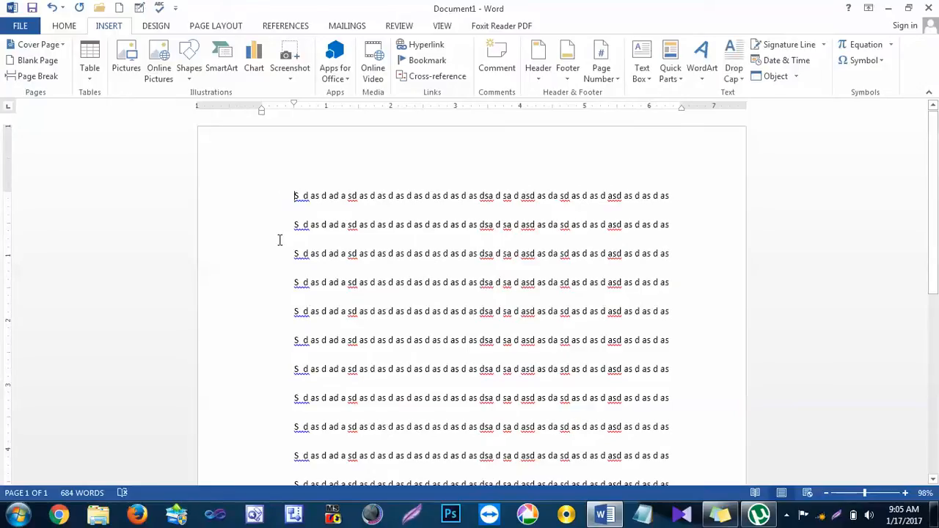
left_click(38, 60)
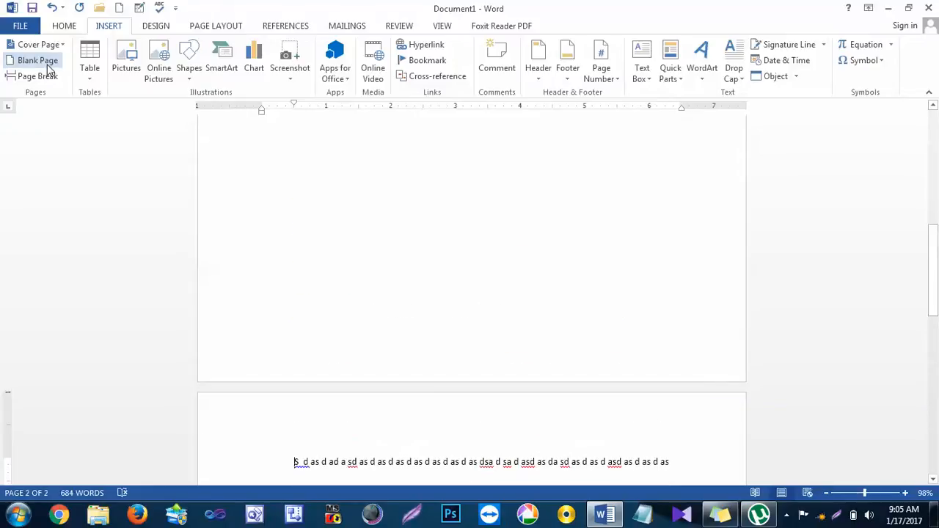
scroll(352, 248, "up", 10)
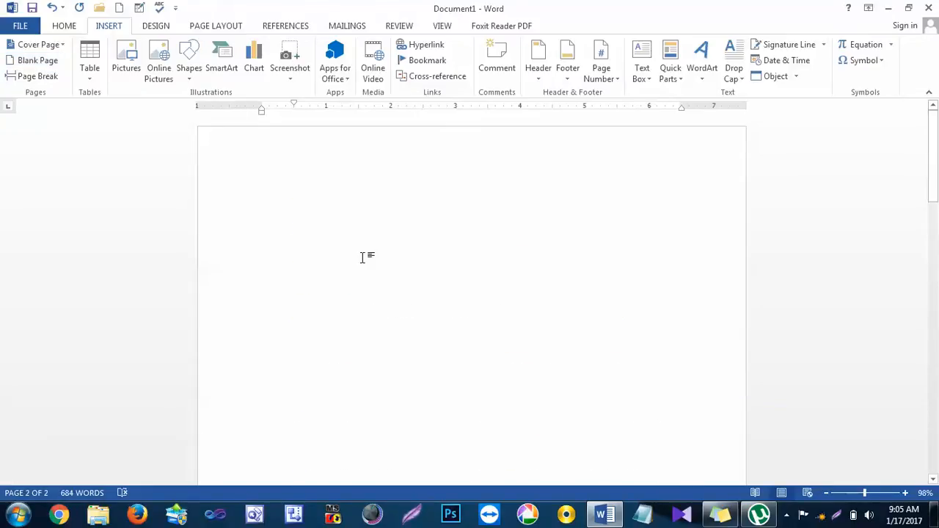
key("ctrl+z")
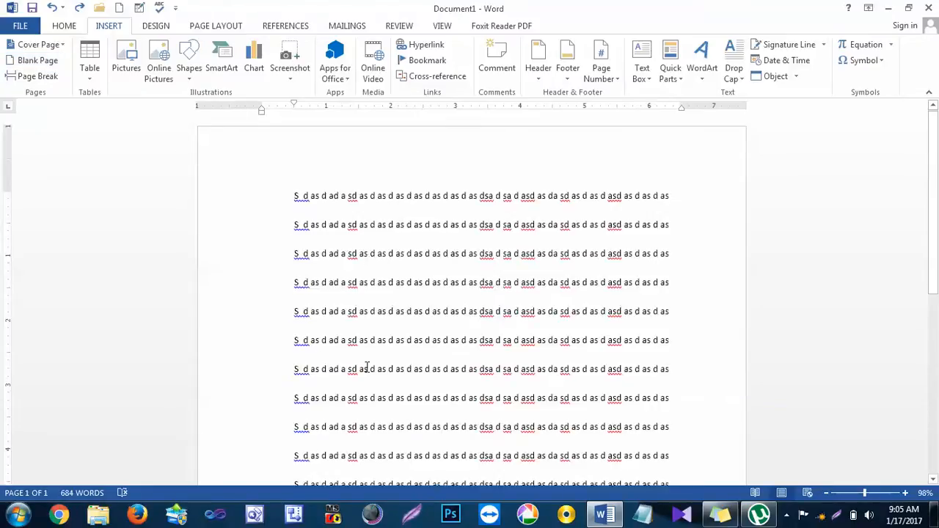
Step: Insert a blank page between the fifth and sixth filler lines, review the split text, and undo the insertion
left_click(30, 63)
scroll(205, 418, "up", 10)
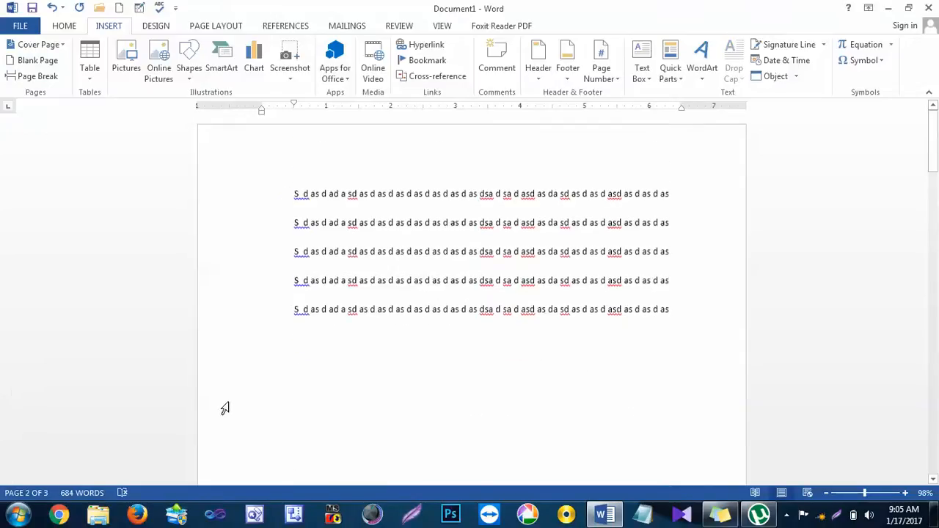
scroll(348, 199, "down", 10)
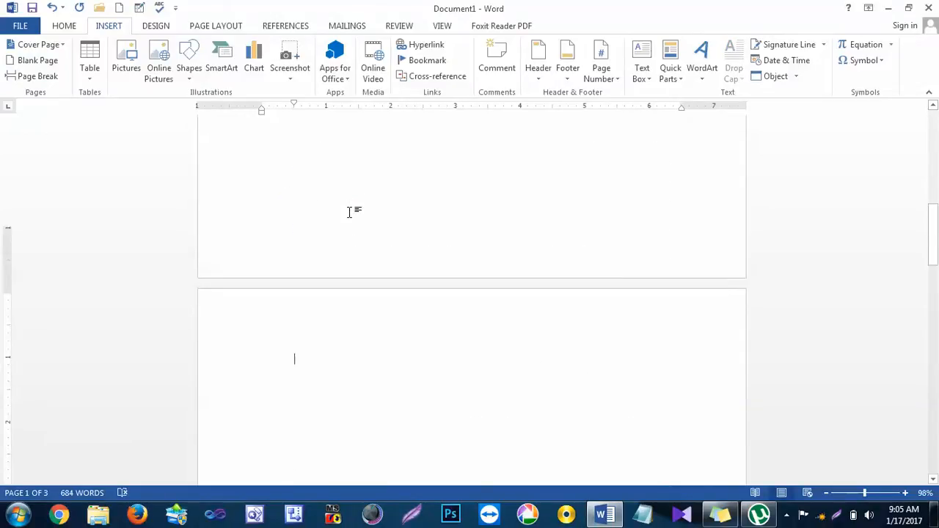
scroll(353, 325, "down", 10)
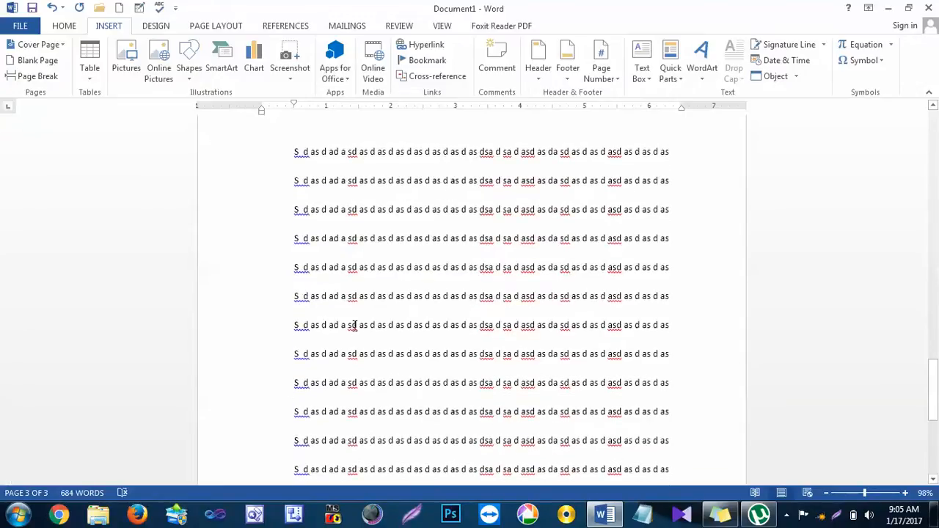
scroll(354, 325, "up", 10)
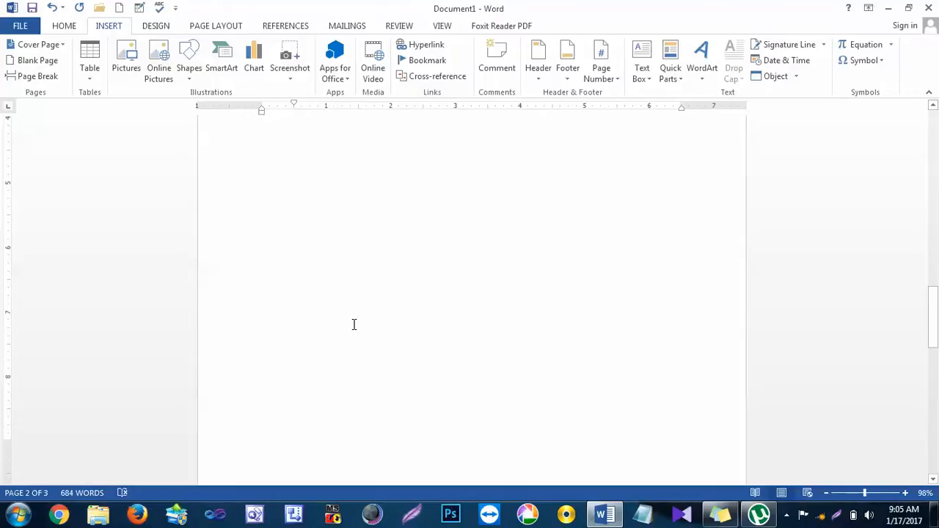
key("ctrl+z")
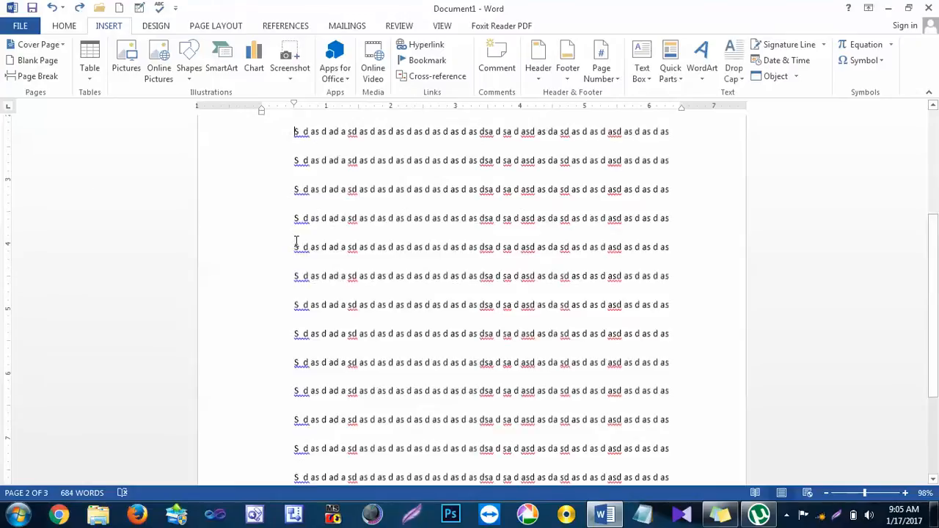
Step: Delete all the filler lines so the document is empty
scroll(296, 243, "up", 2)
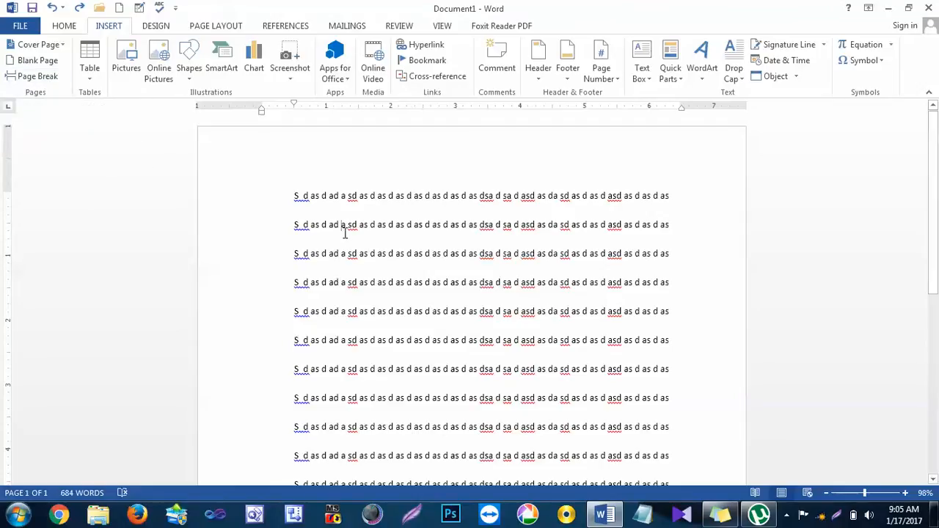
key("ctrl+a")
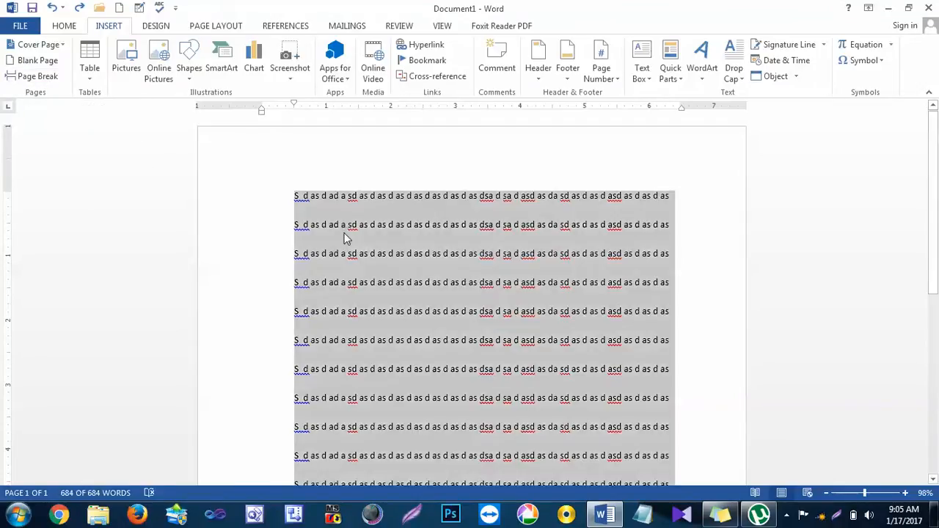
key("BackSpace")
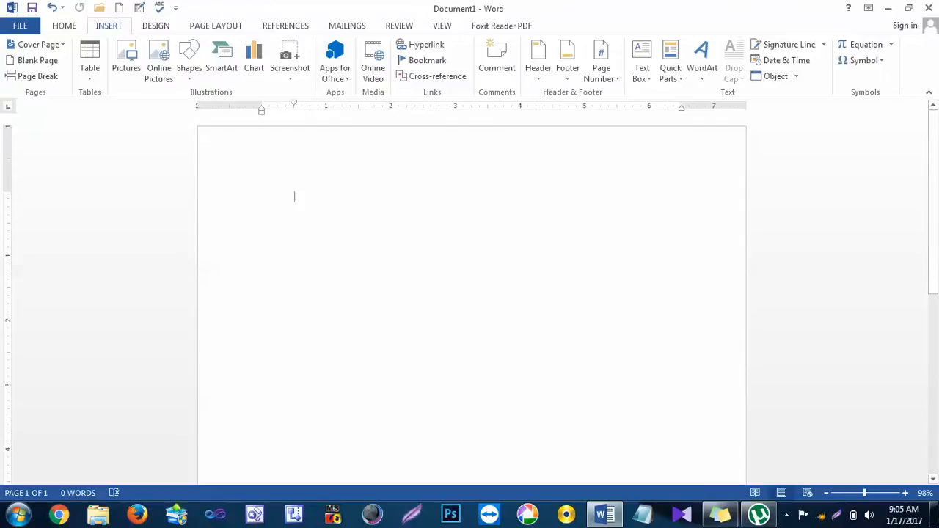
Step: Enter the heading "Chapter 1" on the first line with "Word" tabbed well to its right
type("Chapter ")
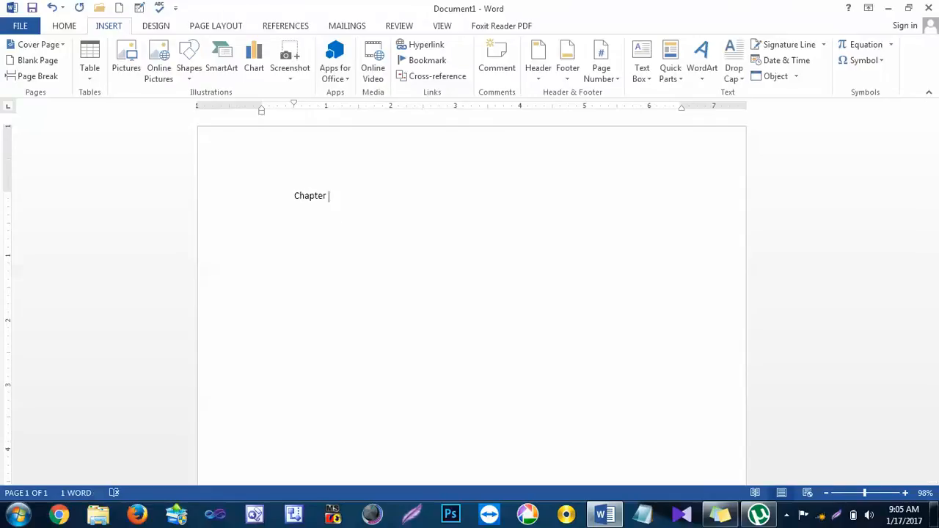
type("1")
key("Tab")
key("Tab")
type("Word  asda sda das da sd as da sd ")
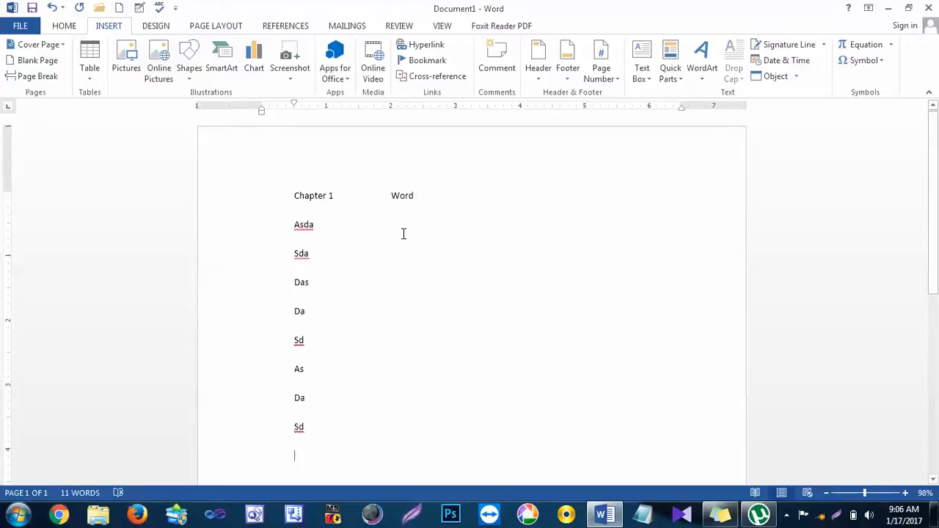
type("adva")
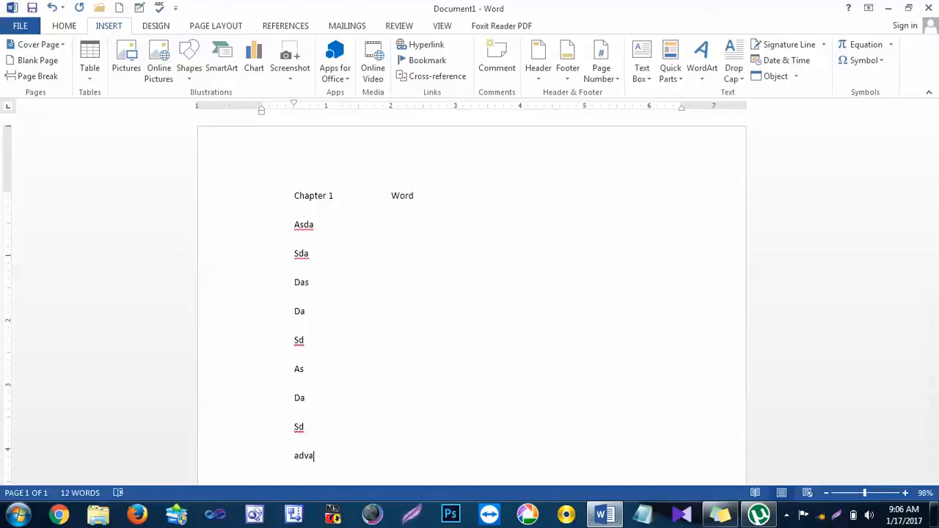
type("ntages  as d asd as da sd as d")
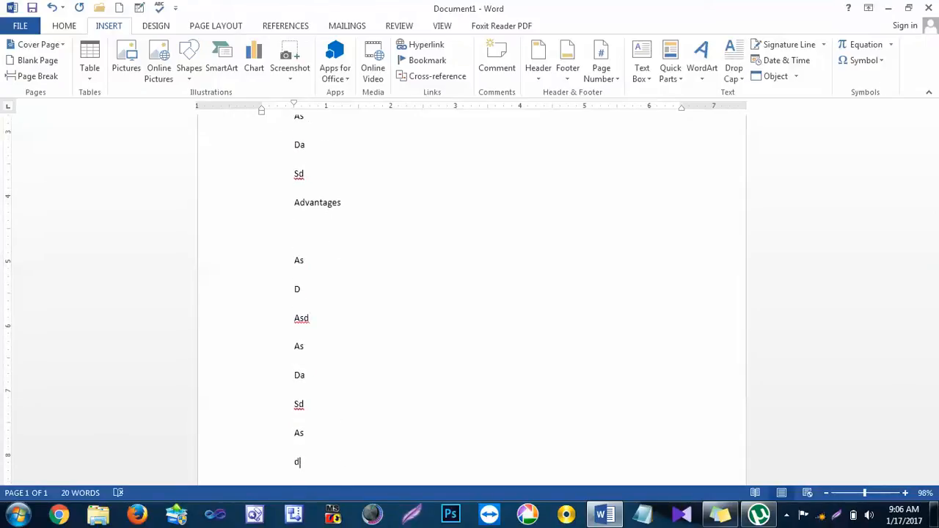
Step: Fill the page under the Chapter 1 heading with short one-word filler lines, including an "Advantages" line partway down
scroll(346, 274, "down", 3)
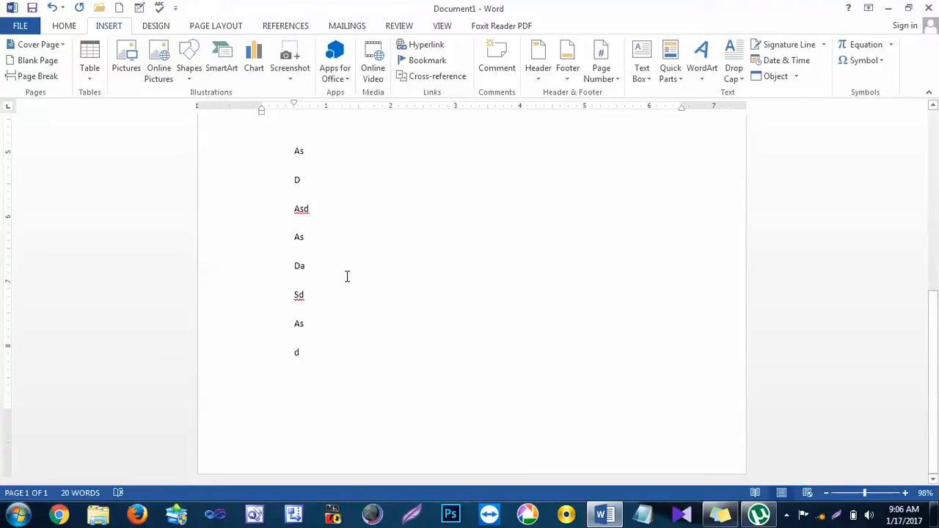
Step: Add empty lines until page 2 starts, then enter "Chapter 2" with "Excel" tabbed beside it and short filler lines below
key("Return")
key("Return")
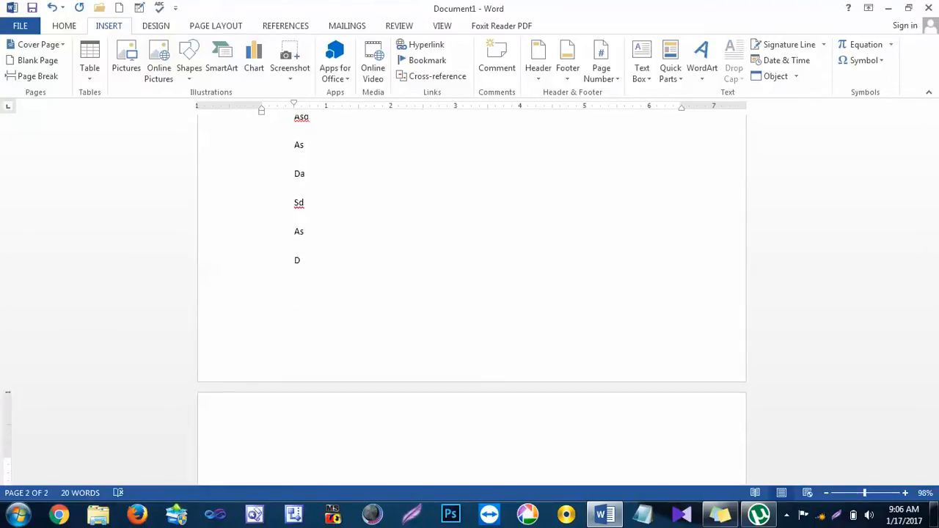
type("Chapter 2")
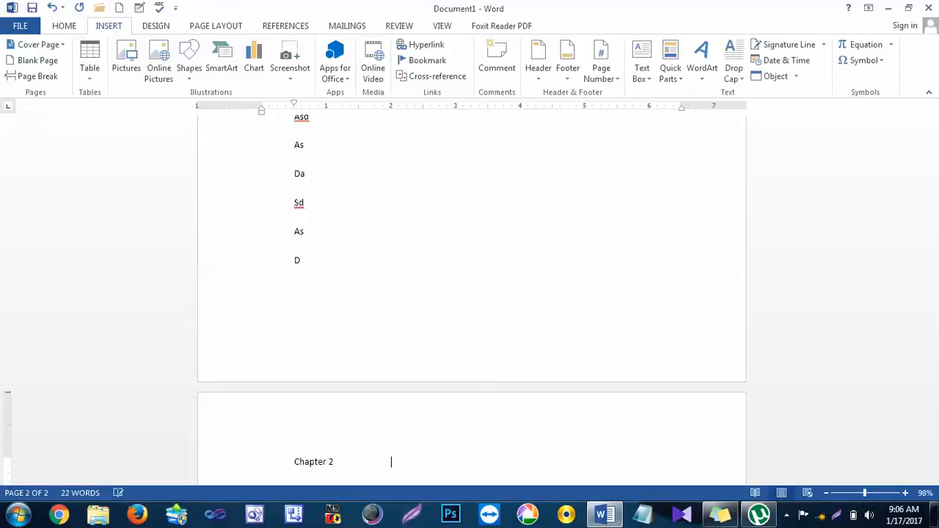
key("Tab")
type("Excel Sad As D As D As Da Sd")
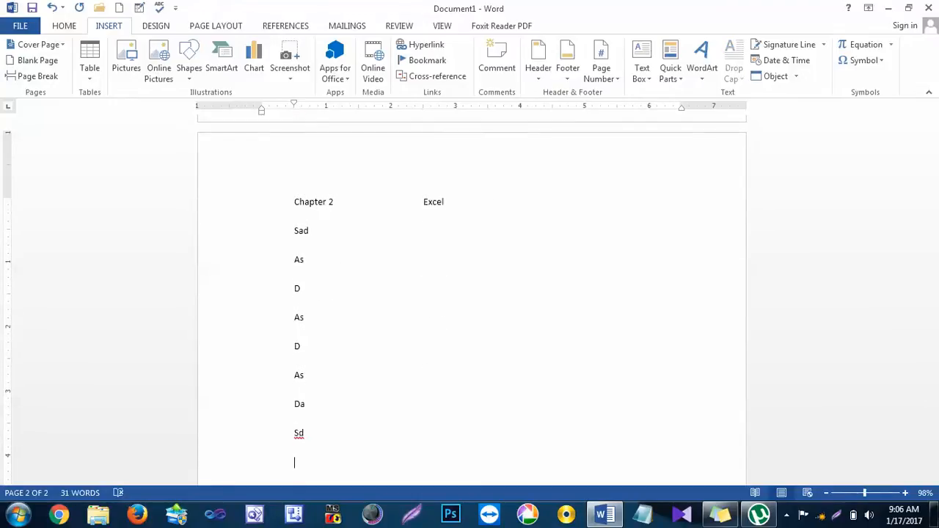
Step: Add empty lines until page 3 starts, then enter "Chapter 3" with "Powerpoint" tabbed beside it and short filler lines below
key("Return")
key("Return")
key("Return")
key("Return")
key("Return")
key("Return")
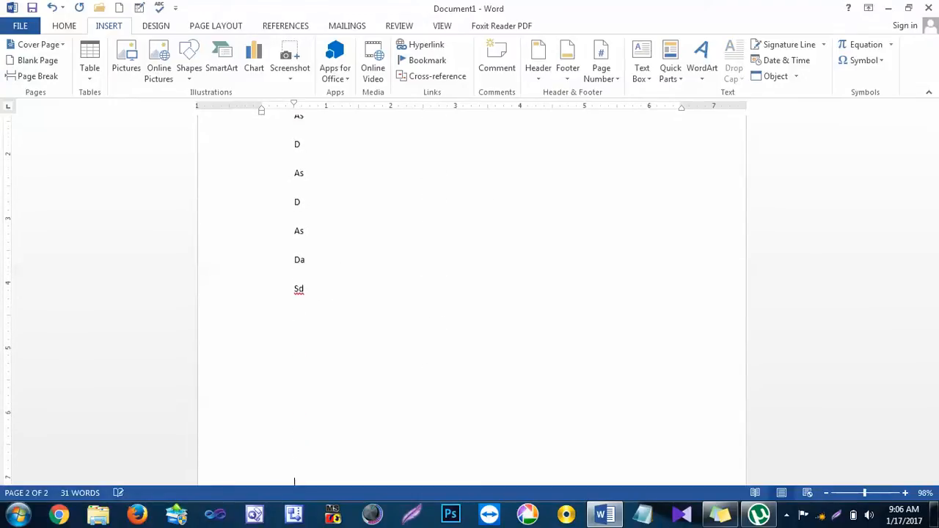
key("Return")
key("Return")
key("Return")
key("Return")
key("Return")
key("Return")
key("Return")
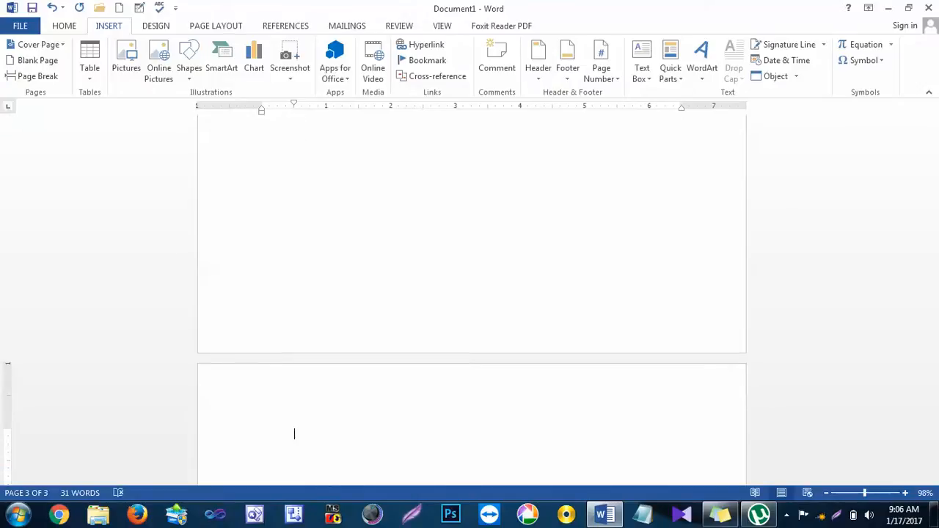
type("Chapter")
type("Po")
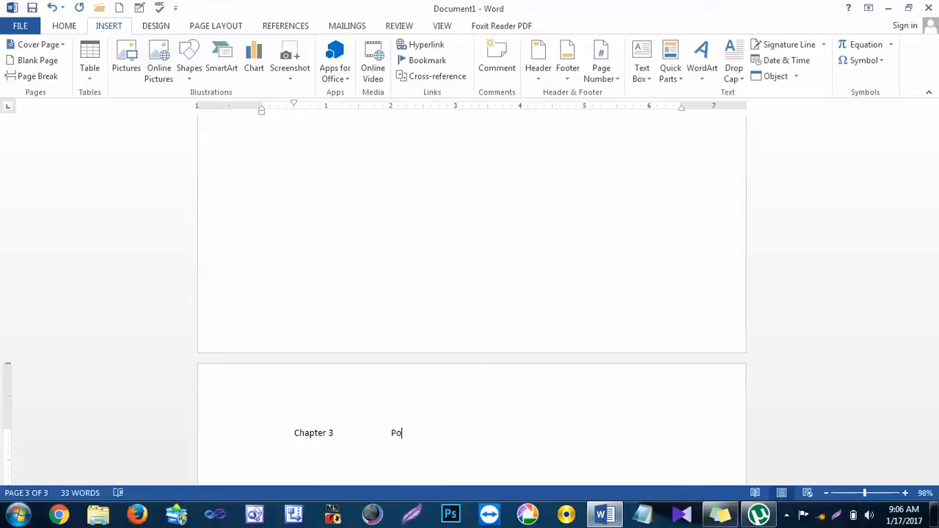
type("werpoint s da sd a d ad a sd as d a")
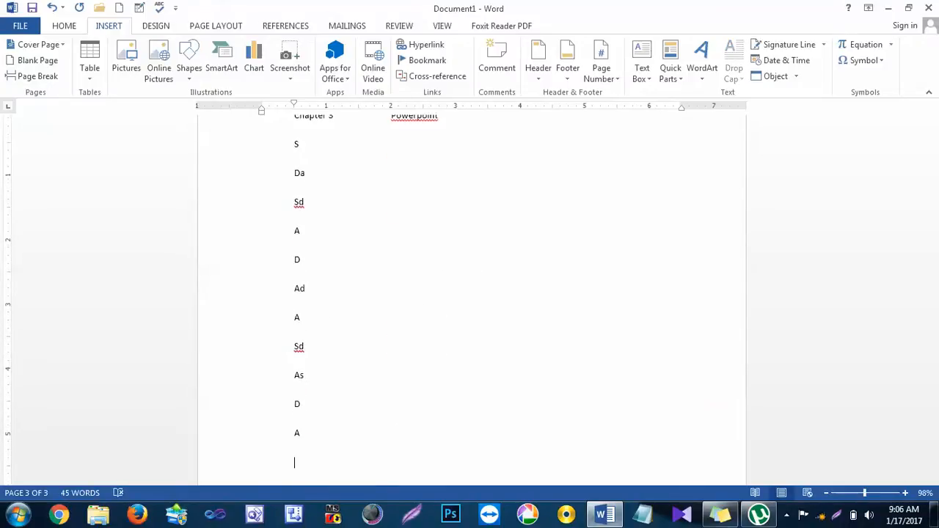
Step: Insert several extra one-word filler lines in Chapter 1, starting at the end of the "Da" line above "Sd" and "Advantages"
scroll(417, 218, "up", 4)
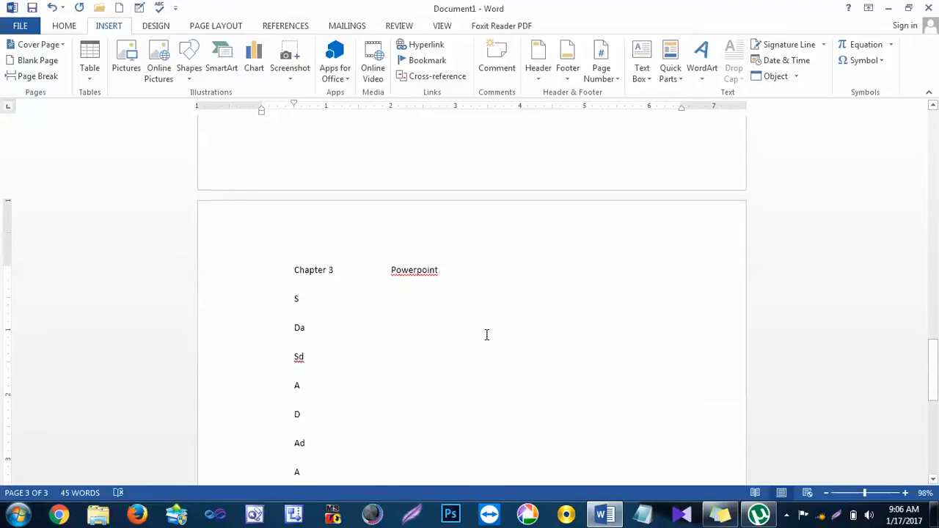
scroll(272, 272, "up", 8)
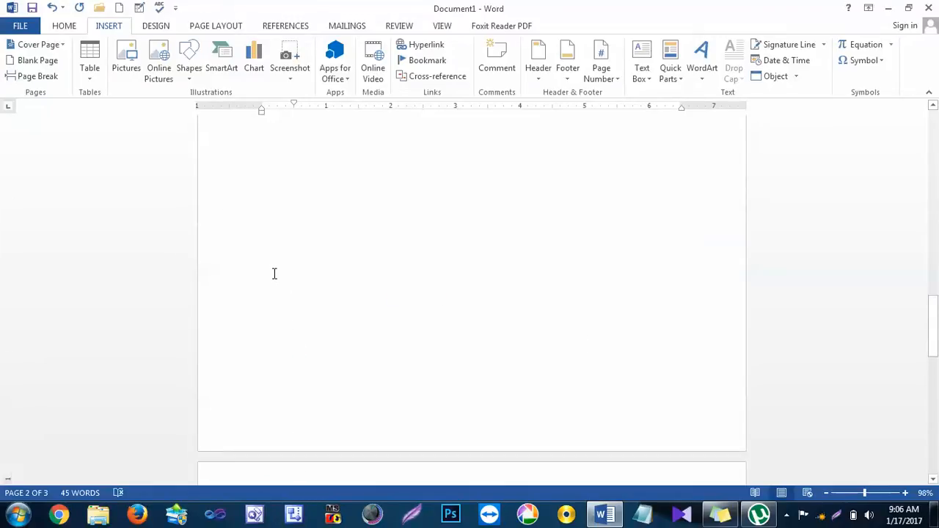
scroll(275, 273, "up", 5)
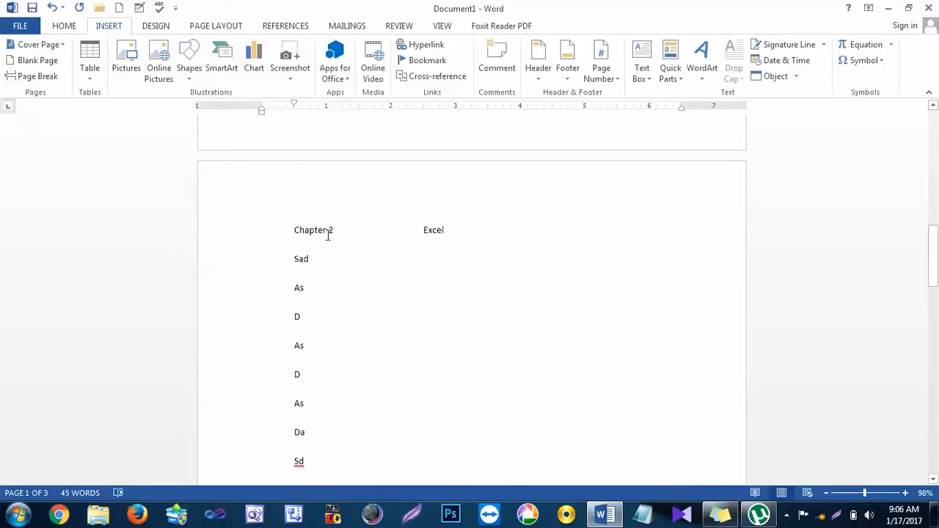
scroll(328, 235, "up", 4)
scroll(328, 235, "up", 14)
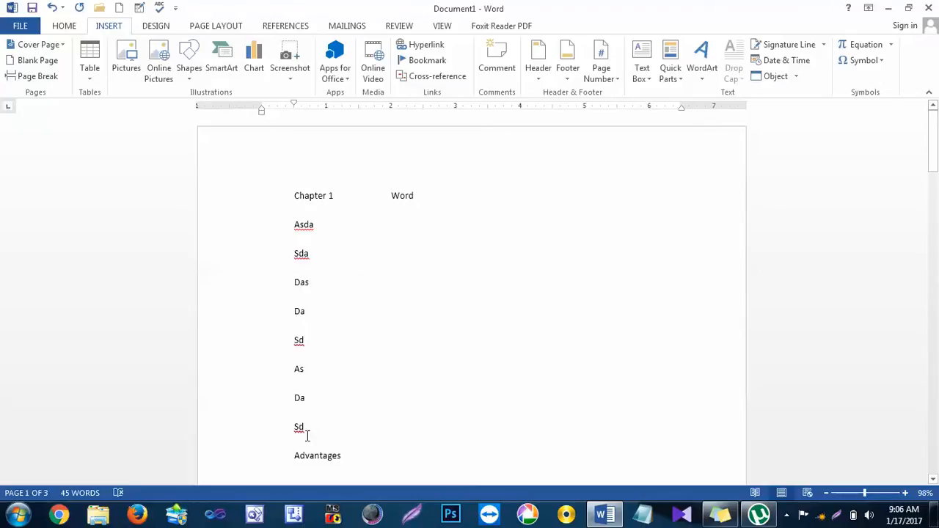
left_click(328, 419)
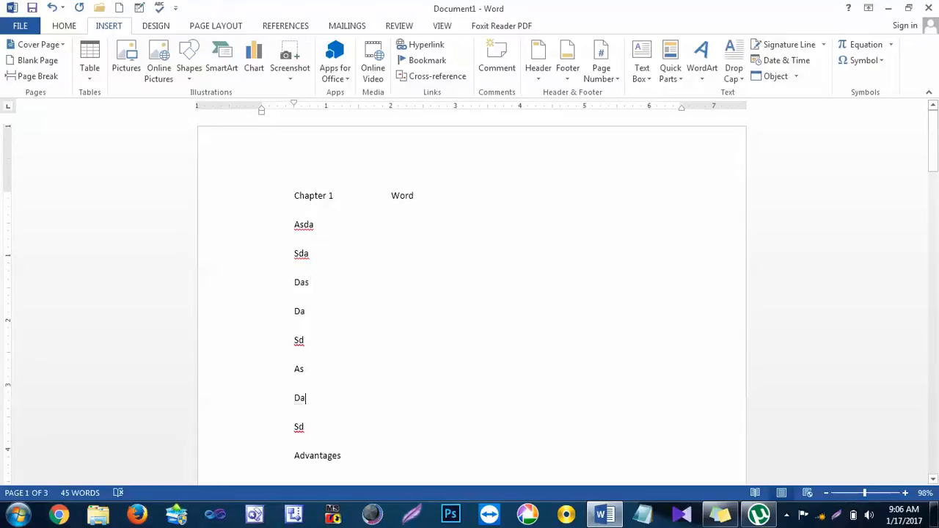
type("sadas da sd a sd as d asd")
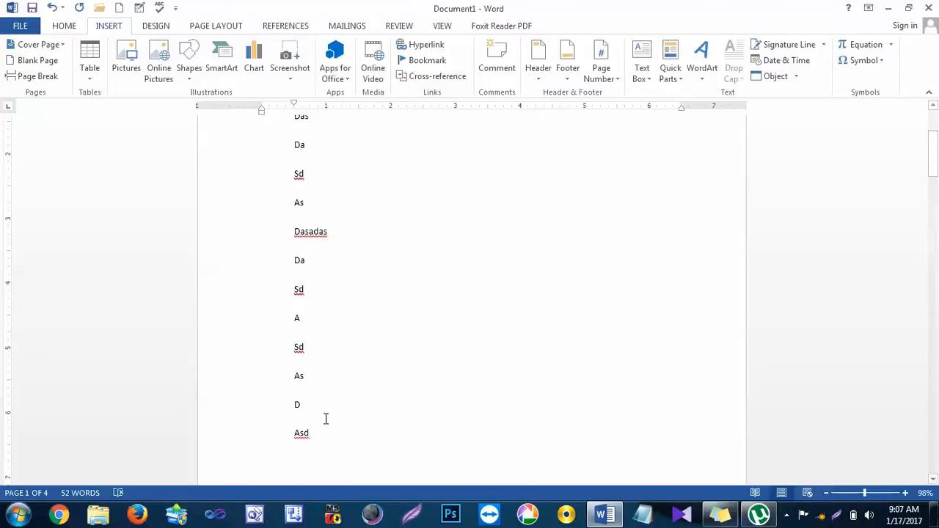
Step: Examine where the Chapter 1 overflow text and the Chapter 2 and Chapter 3 headings sit on their pages
scroll(335, 389, "down", 8)
scroll(342, 368, "down", 9)
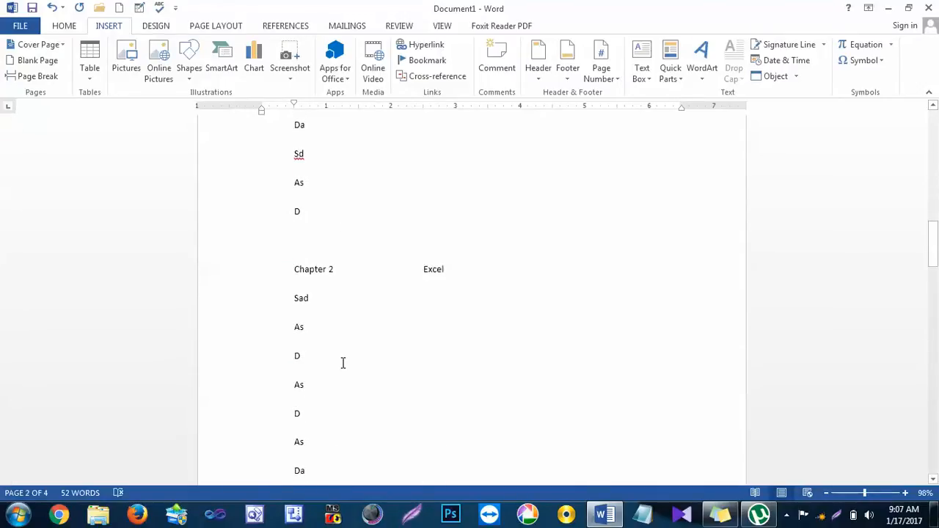
scroll(343, 363, "up", 2)
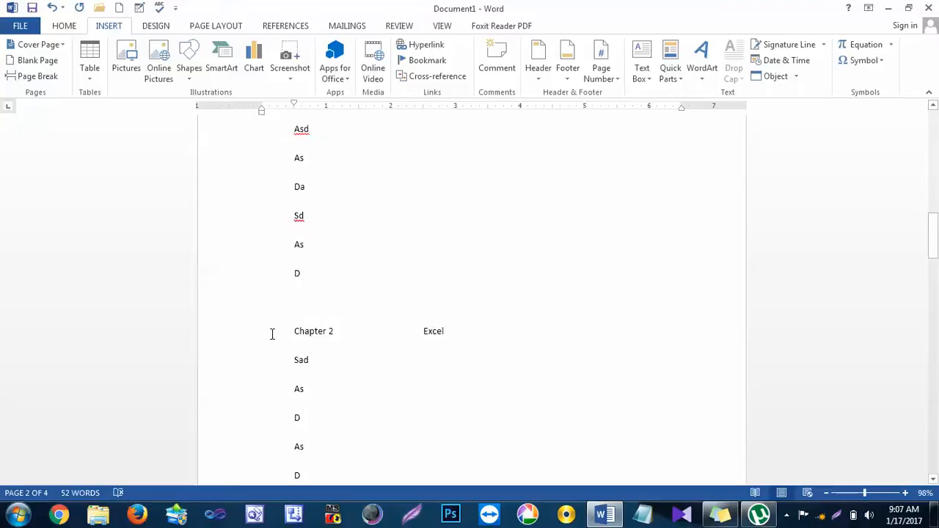
scroll(271, 334, "up", 2)
left_click_drag(310, 348, 287, 168)
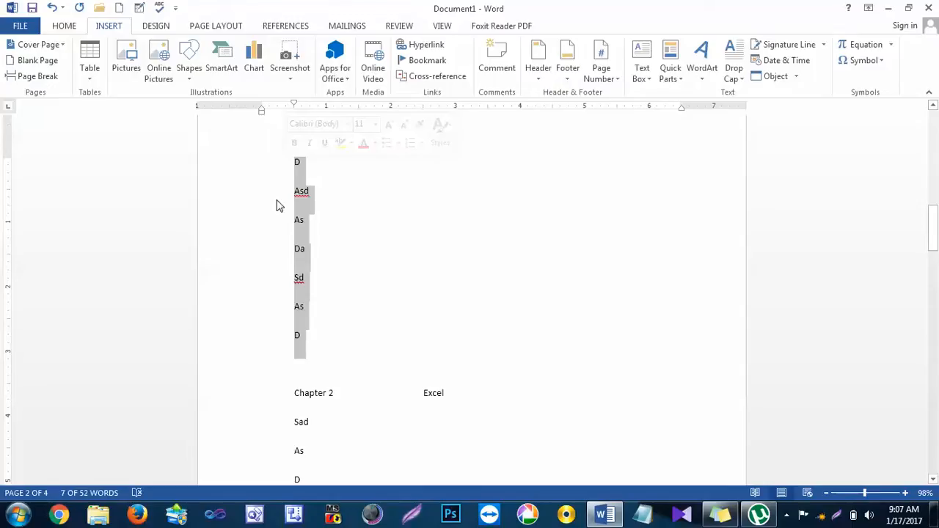
scroll(277, 203, "down", 9)
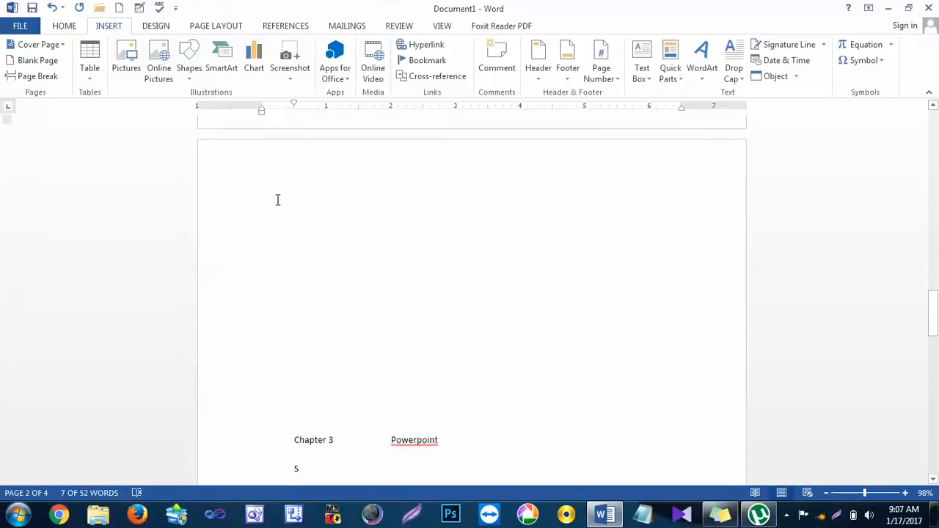
scroll(277, 199, "down", 3)
scroll(286, 325, "up", 3)
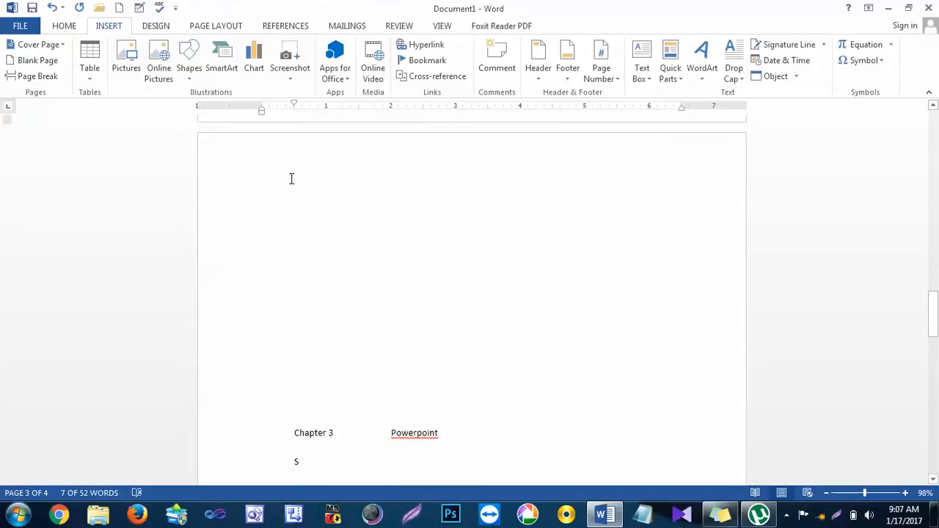
scroll(292, 173, "down", 3)
left_click(276, 278)
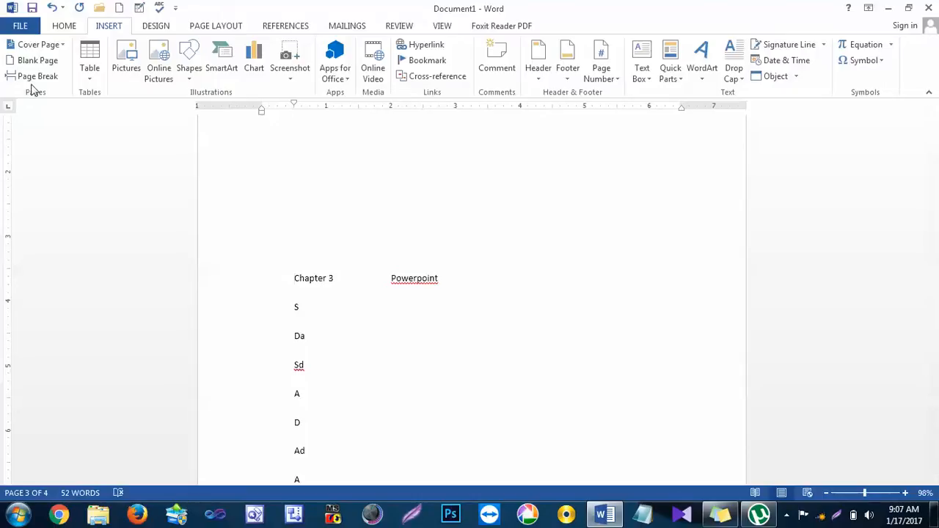
Step: Delete the entire content of the three-chapter document
key("ctrl+a")
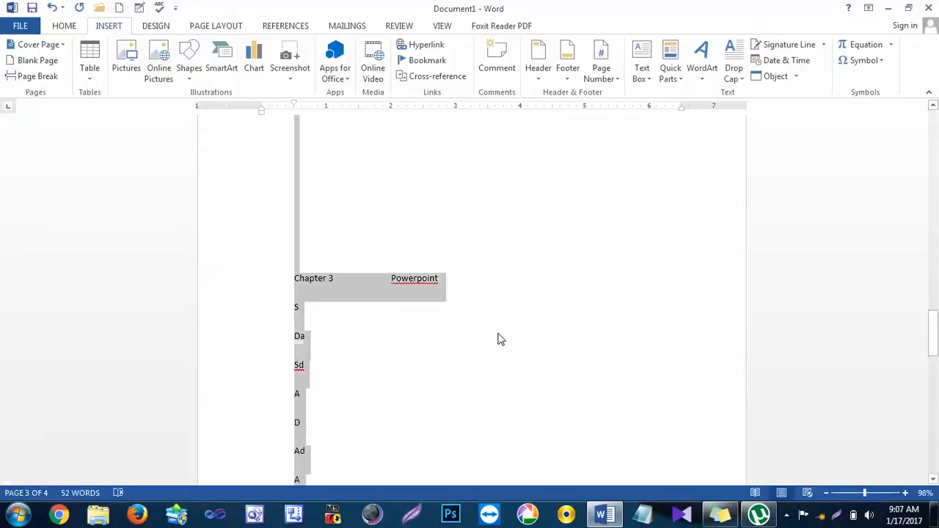
scroll(497, 336, "up", 10)
key("Delete")
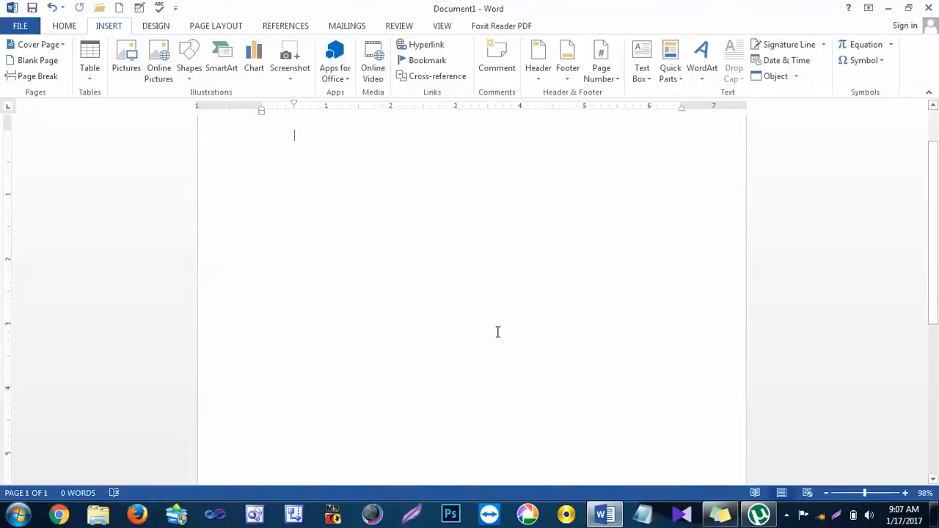
scroll(498, 333, "up", 1)
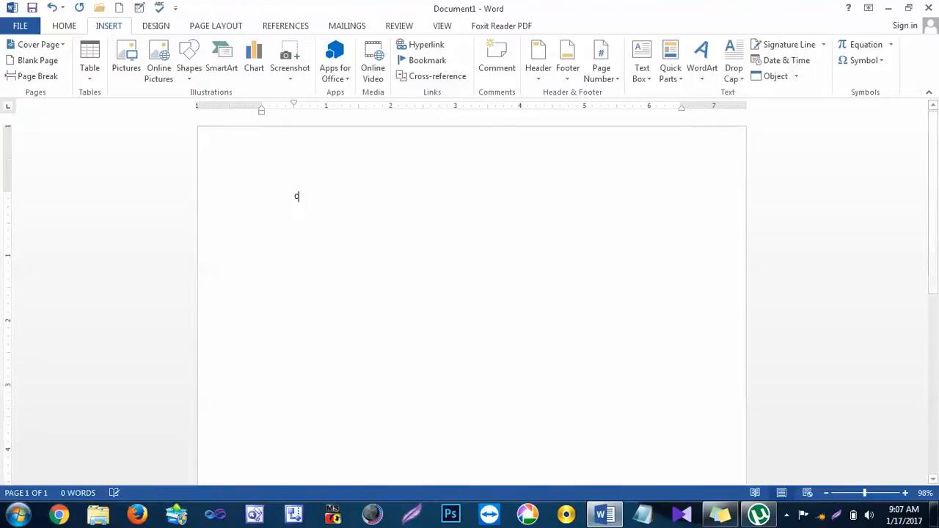
Step: Enter the heading "Chapter no 1" with "word" tabbed beside it and start a new line below
type("chapter no")
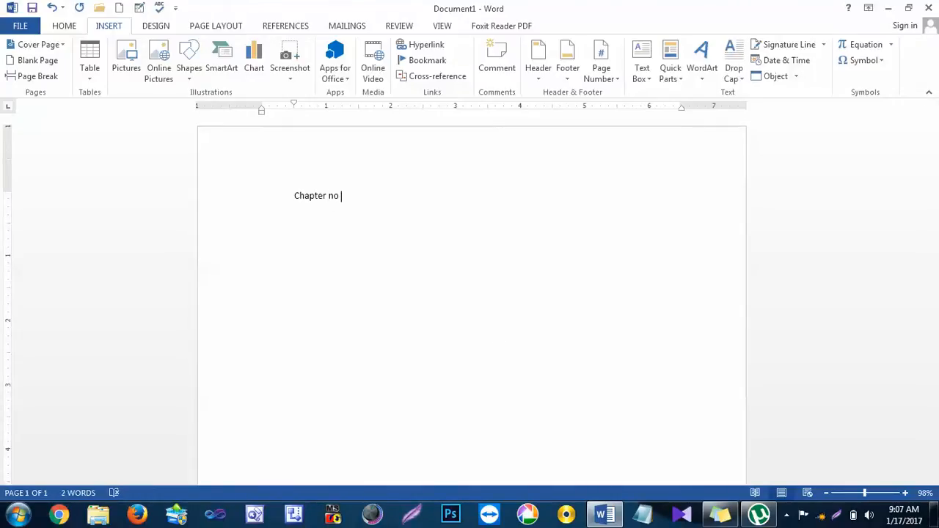
type(" 1")
key("Tab")
key("Tab")
key("Tab")
type("word")
key("Return")
Step: Add about a dozen short one-word filler lines under the Chapter no 1 heading
type("as d as dasd  asd as dasd as das da d")
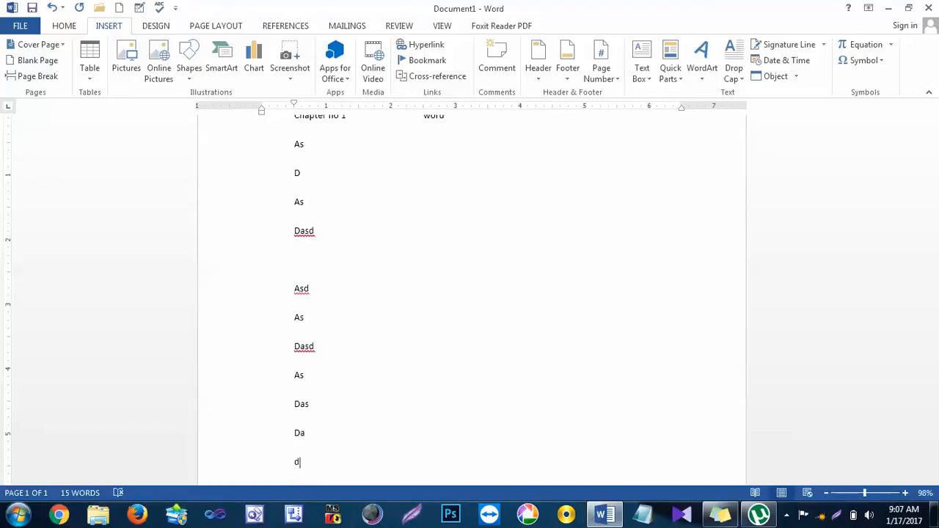
scroll(462, 380, "down", 3)
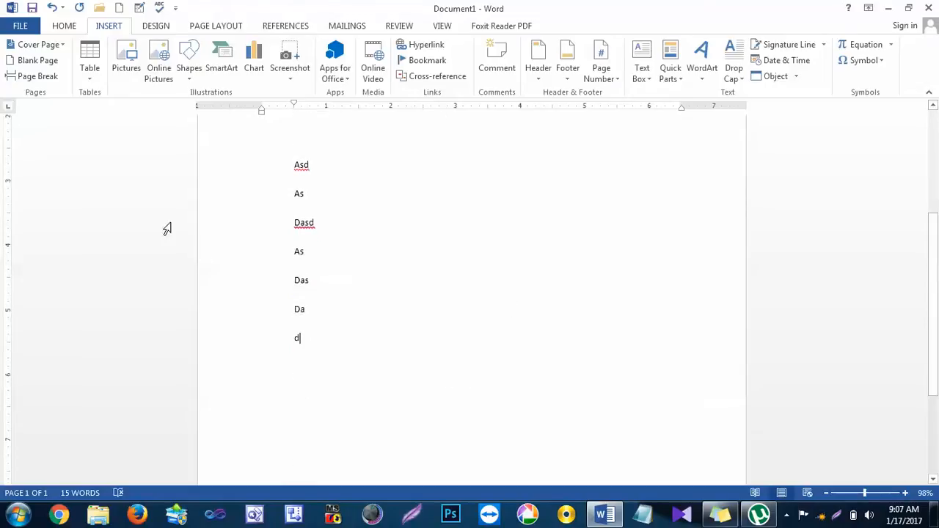
Step: Insert a page break after the Chapter 1 lines and head the new page "chapter no 2" with "Excel" tabbed beside it
left_click(34, 76)
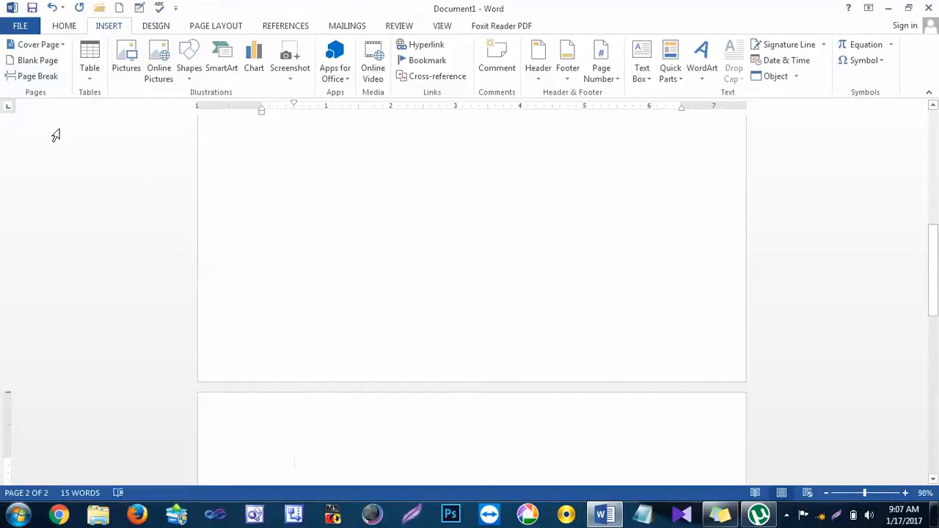
type("chapter n")
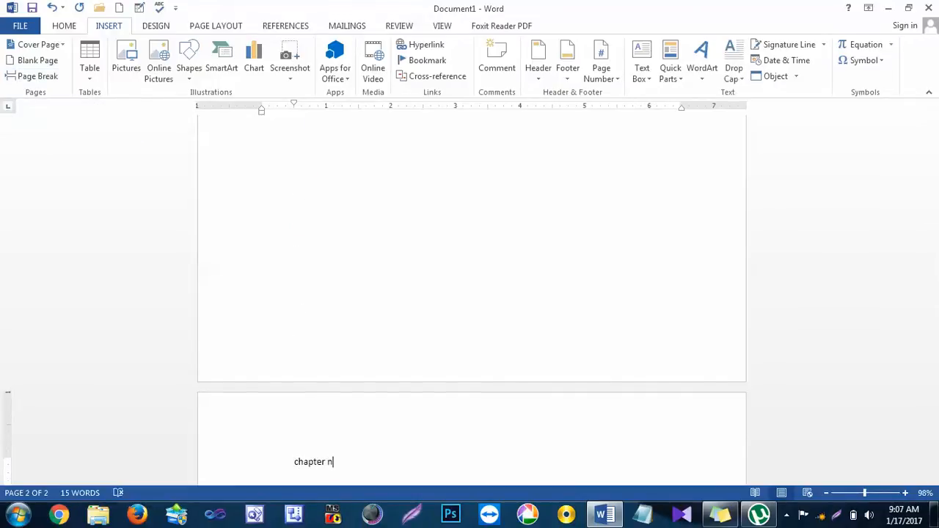
type("o 2")
key("Tab")
key("Tab")
key("Tab")
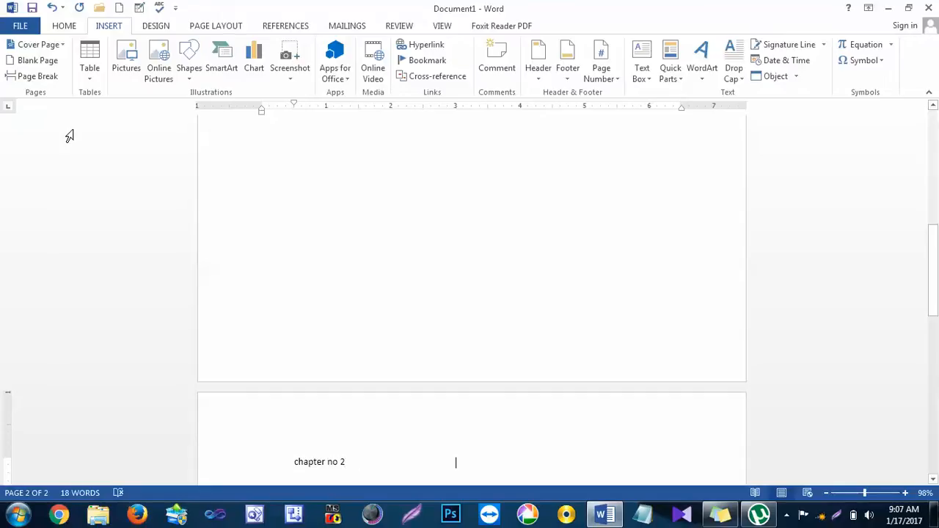
type("Excel")
key("Return")
key("Return")
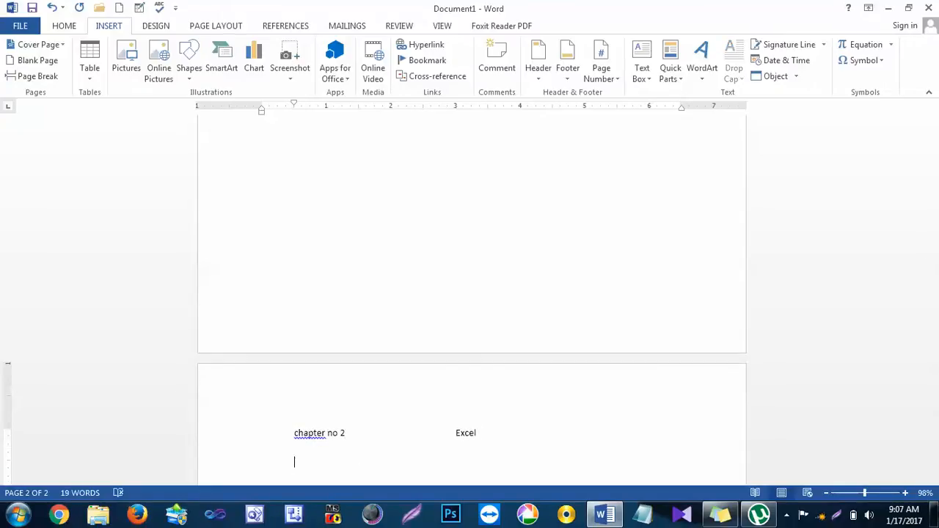
Step: Add about thirteen short one-word filler lines under the chapter no 2 heading
type("as d ad a sd as d as d ad a sd as")
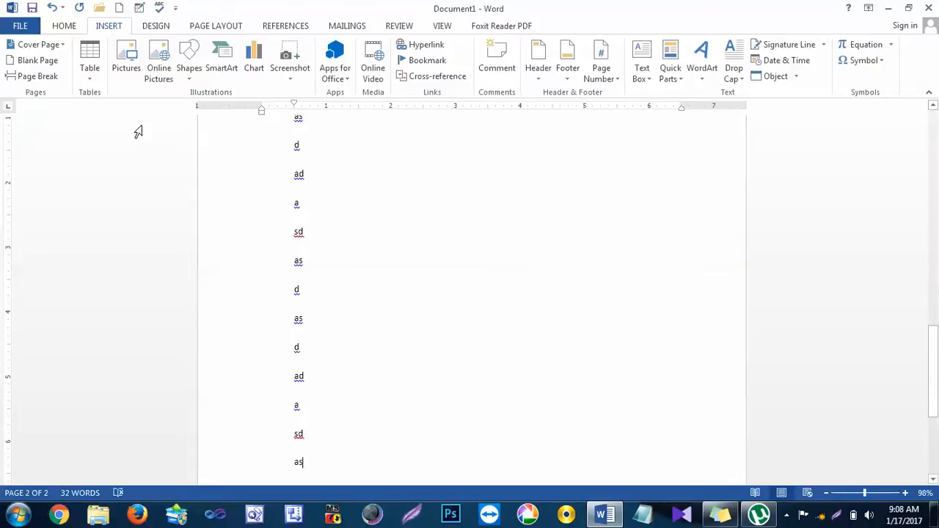
scroll(140, 130, "down", 3)
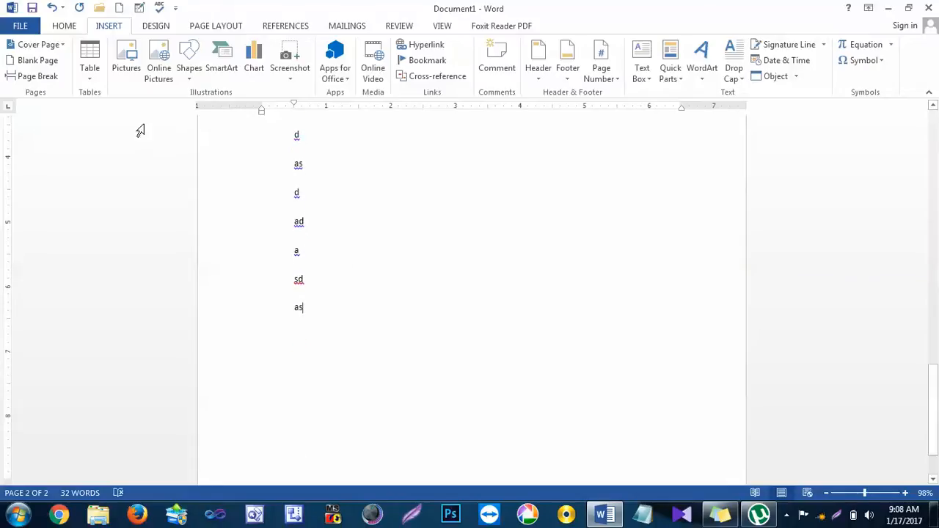
Step: Insert a page break after the Chapter 2 lines and head the new page "Chahpter NO 3" with "sa" tabbed beside it
left_click(37, 76)
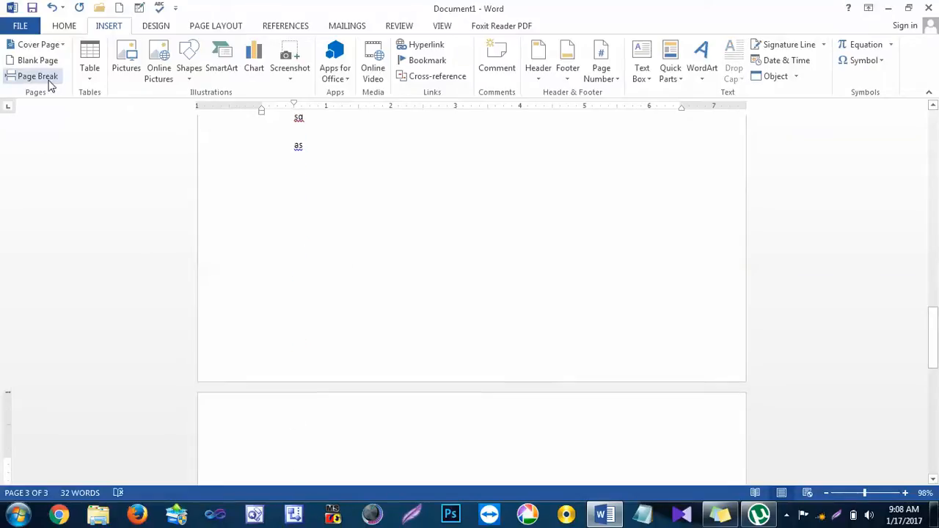
type("Chahpter ")
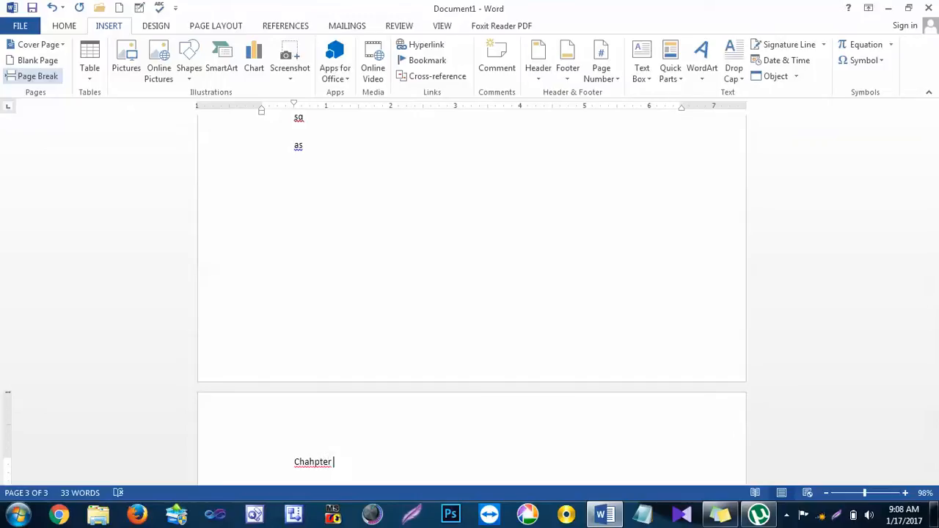
type("NO 3")
key("Tab")
type("sa")
key("Return")
Step: Add six short filler lines, a blank line and a final "a" under the Chapter 3 heading
type("D")
key("Return")
type("As")
key("Return")
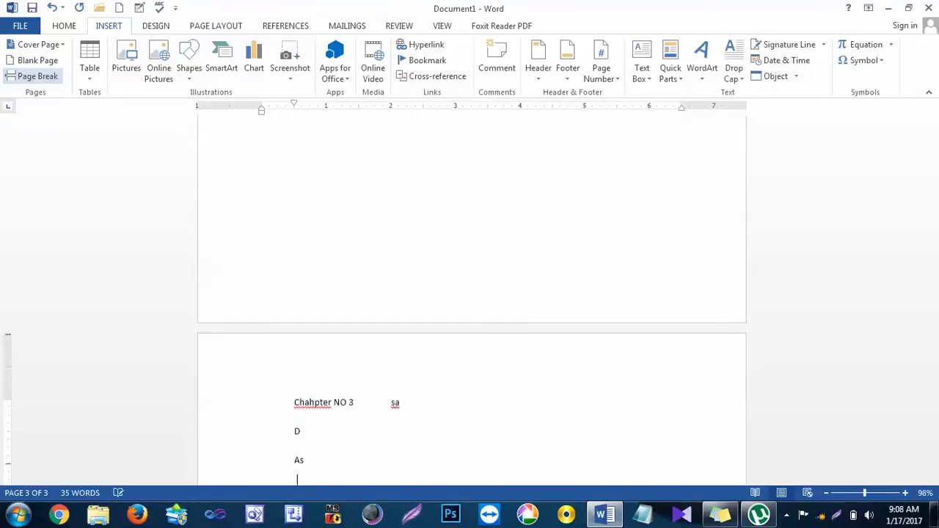
type("D As Da Sd")
key("Return")
key("Return")
type("a")
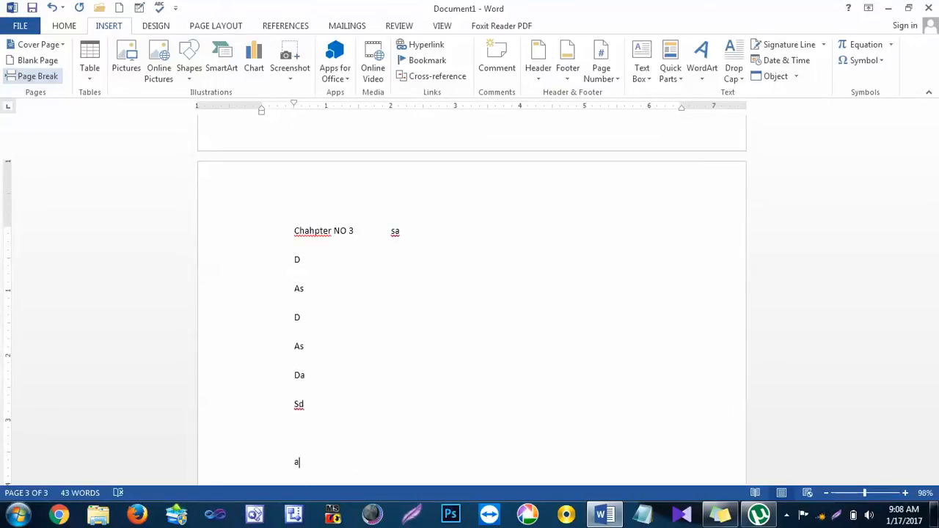
Step: Extend Chapter 1 with more filler lines onto a second page ending in "asdas", and check where Chapters 2 and 3 start
scroll(49, 80, "up", 1)
scroll(421, 259, "up", 10)
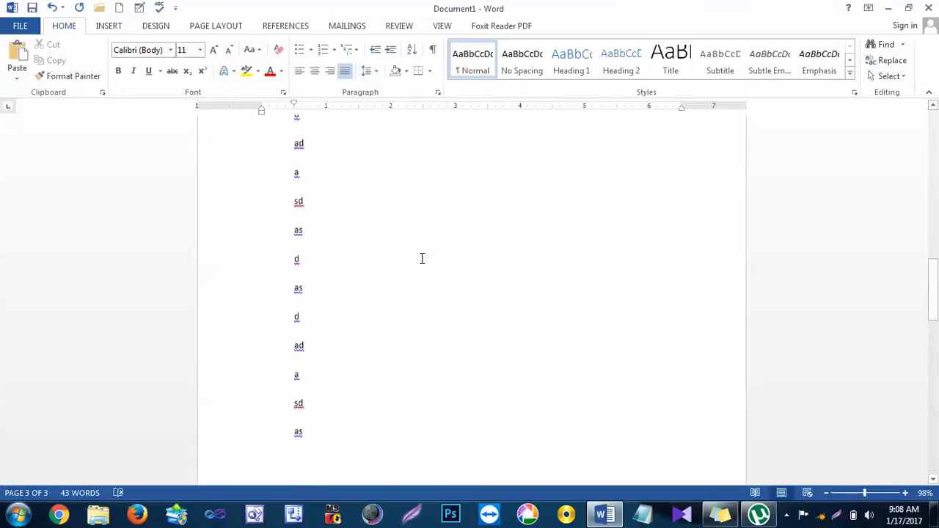
scroll(422, 259, "up", 10)
left_click(361, 423)
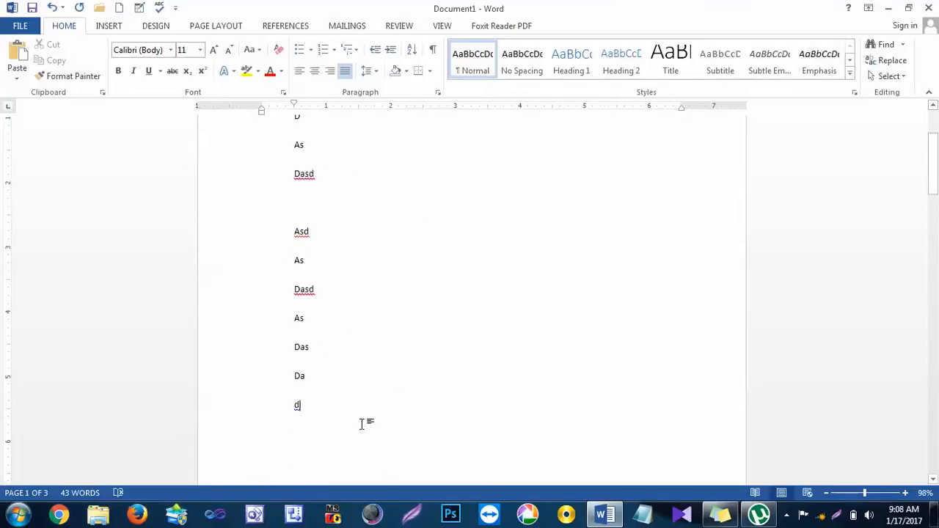
key("ctrl+Return")
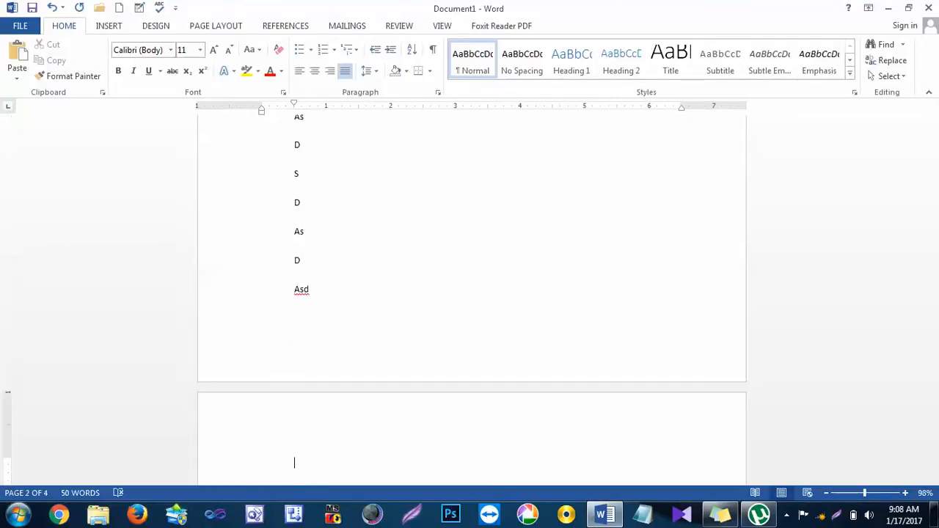
type("asdas")
scroll(404, 411, "down", 6)
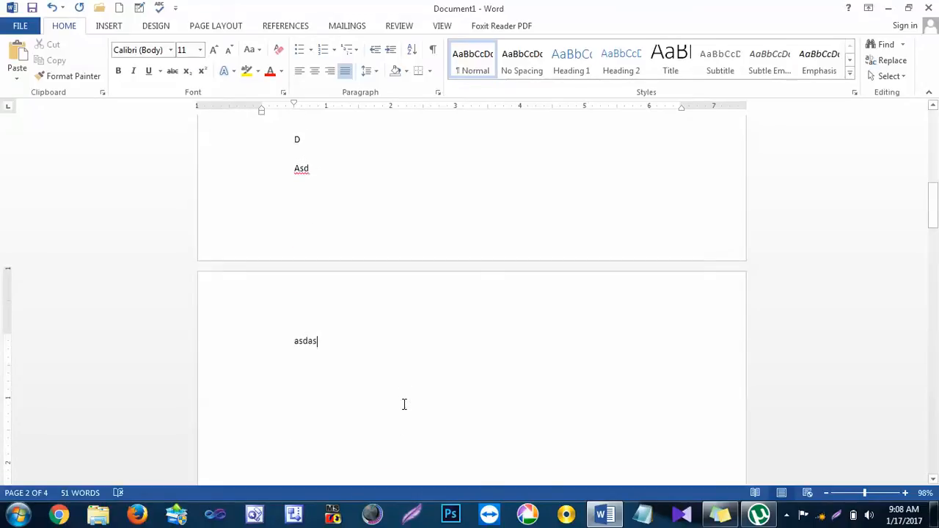
scroll(405, 402, "down", 14)
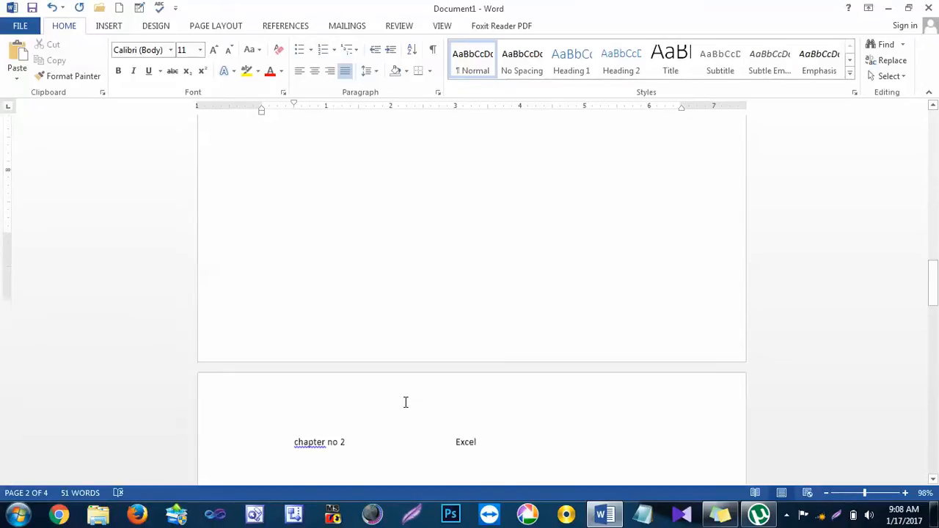
scroll(323, 317, "down", 15)
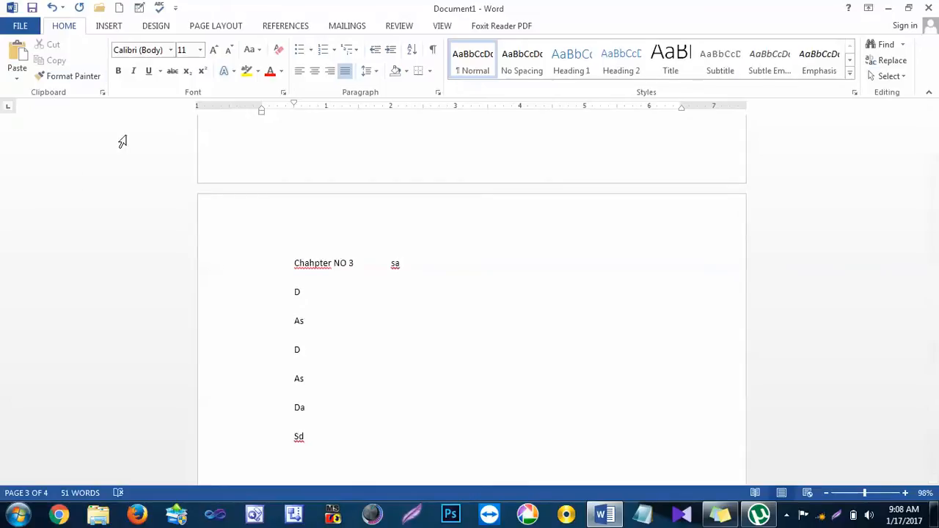
Step: Delete the entire content of the document, including all three chapters
left_click(111, 28)
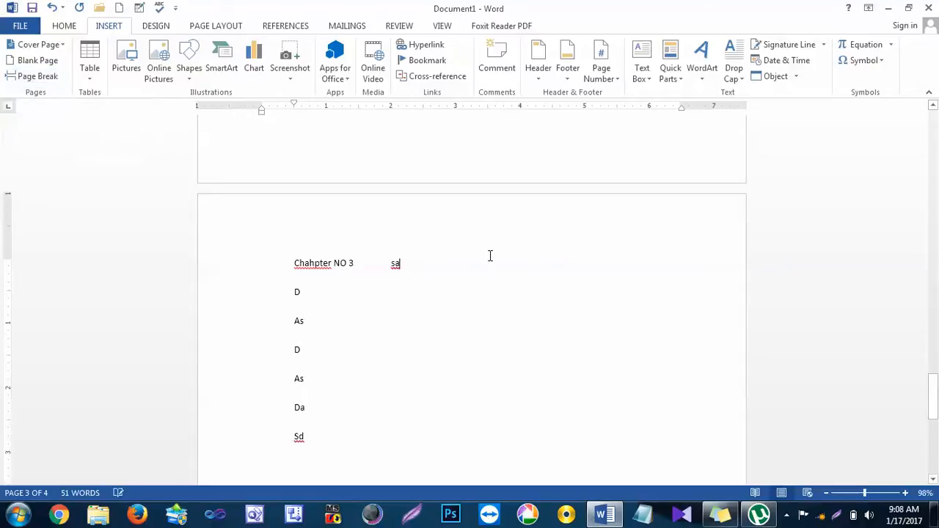
key("ctrl+a")
key("Delete")
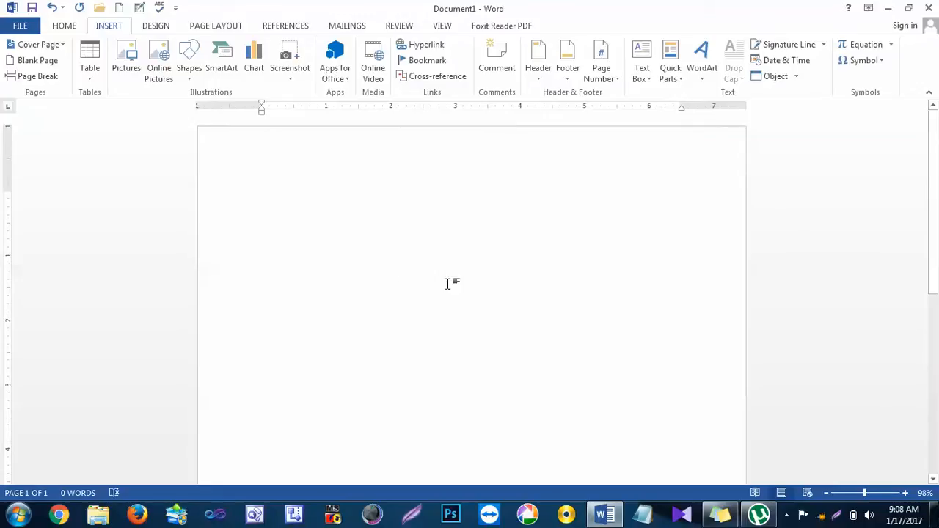
Step: Insert the 106 KB JPG photo of the saluting child from the Desktop folder into the empty document
left_click(127, 63)
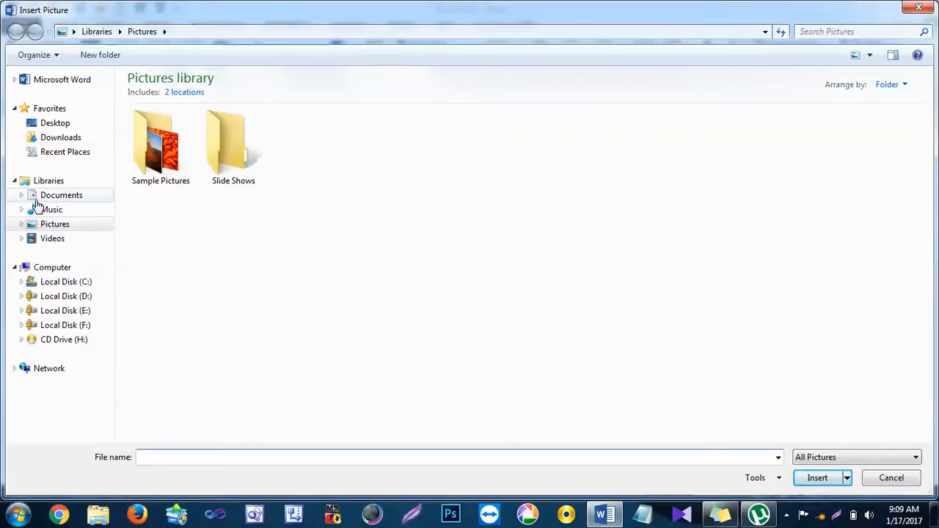
left_click(44, 225)
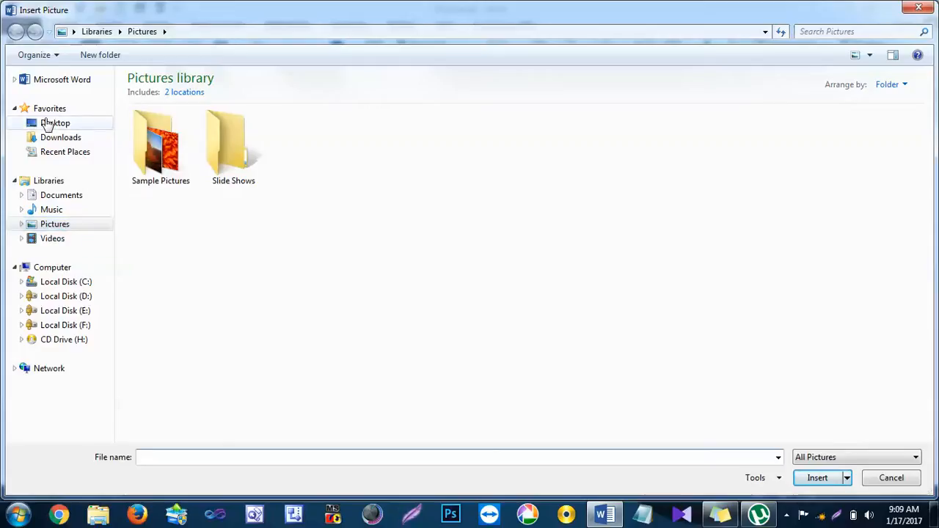
left_click(50, 125)
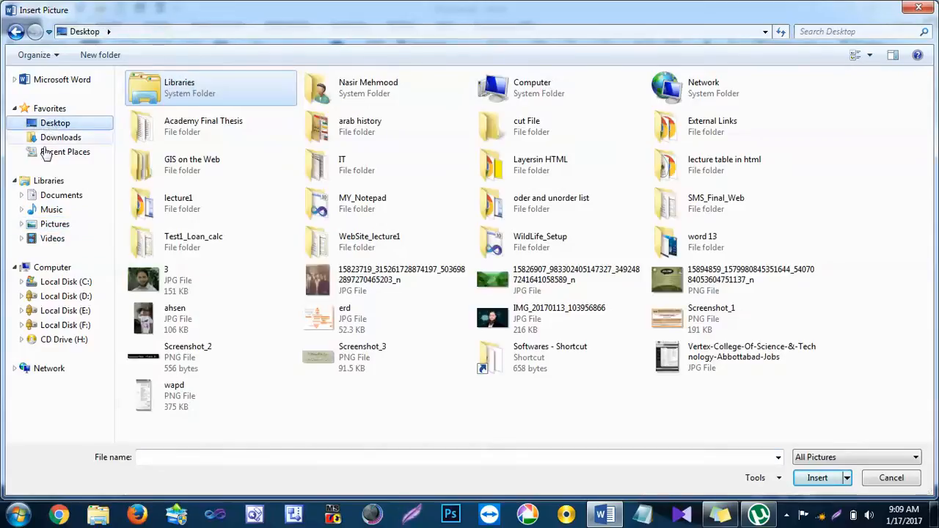
left_click(51, 228)
left_click(47, 127)
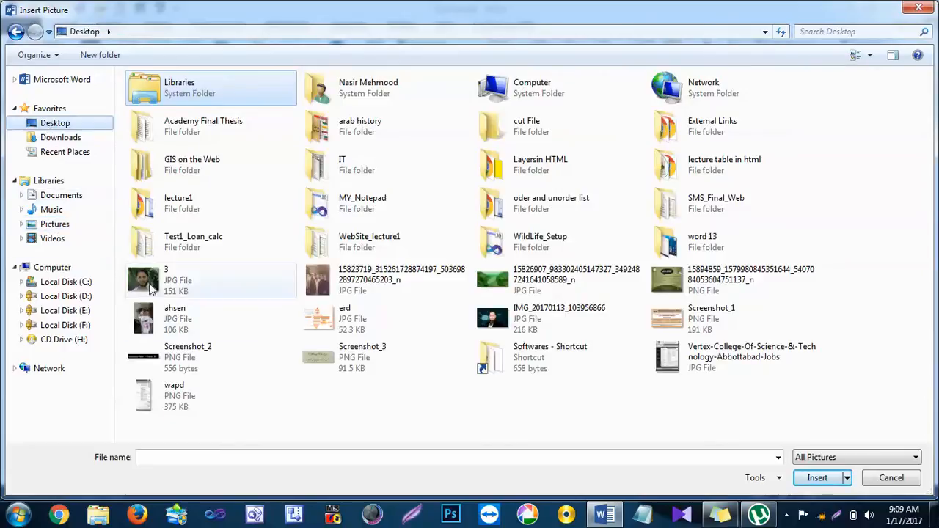
left_click(167, 323)
left_click(799, 481)
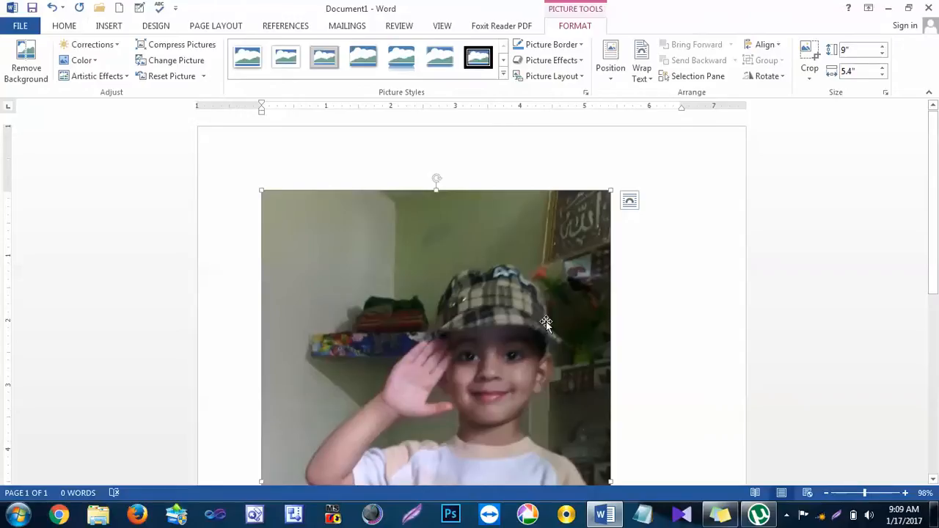
Step: Look over the inserted photo and its picture formatting options, and delete the photo
scroll(403, 304, "down", 10)
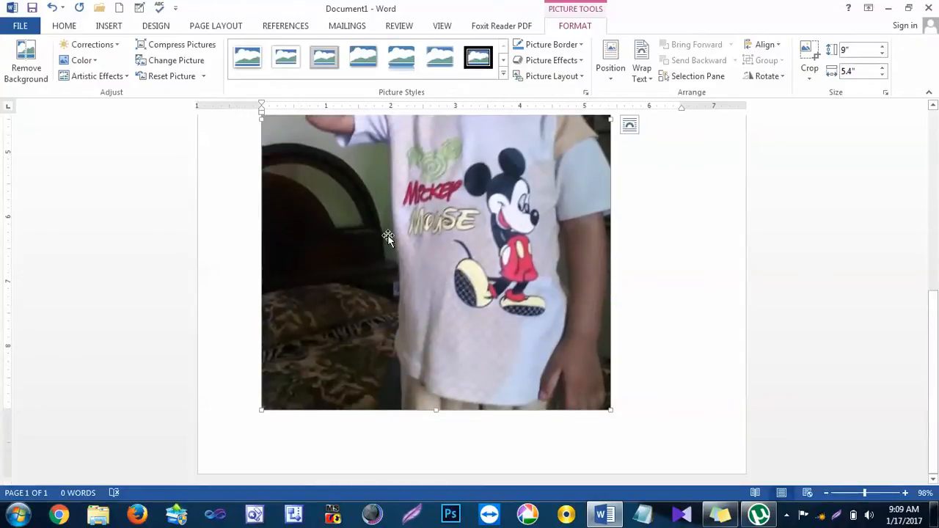
left_click(657, 301)
scroll(656, 301, "up", 3)
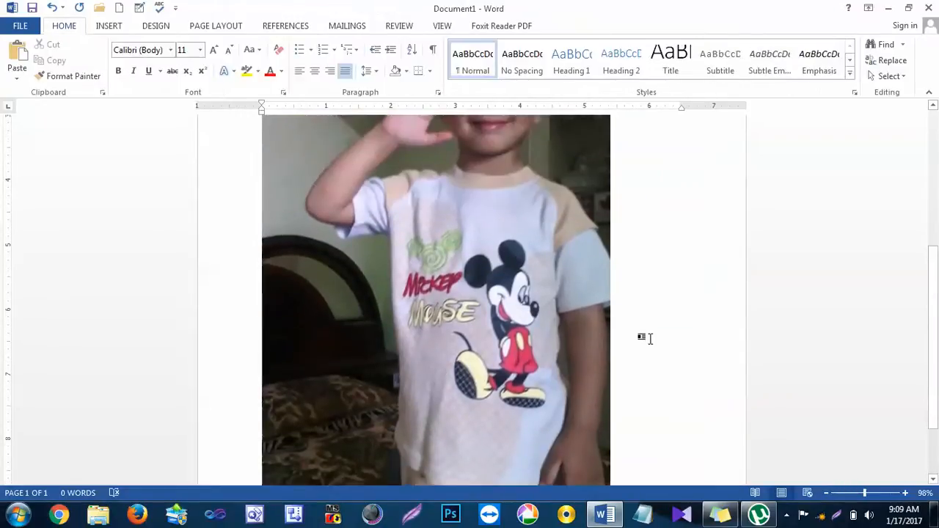
left_click(504, 254)
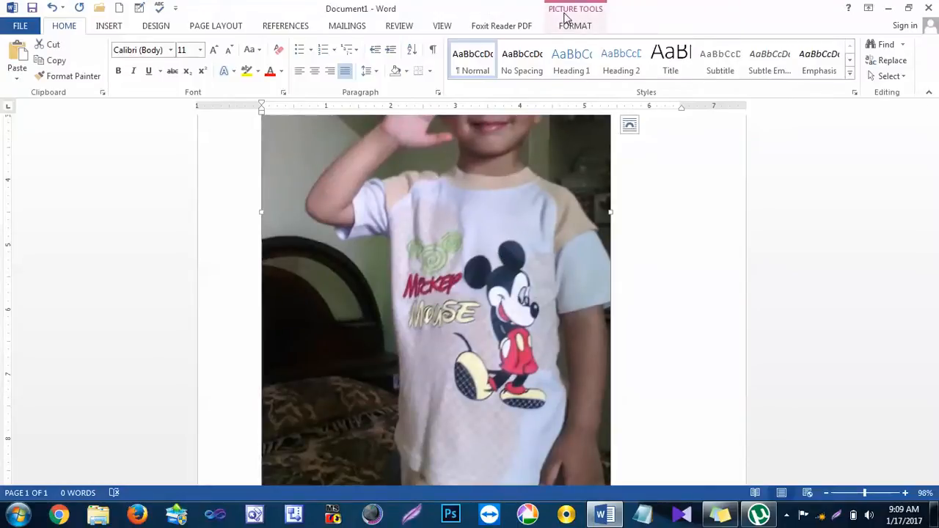
left_click(108, 27)
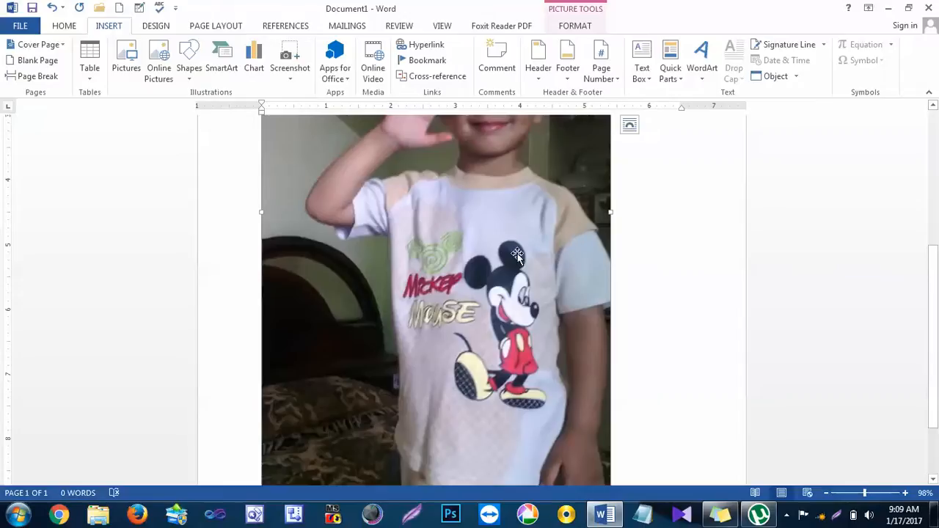
left_click(576, 12)
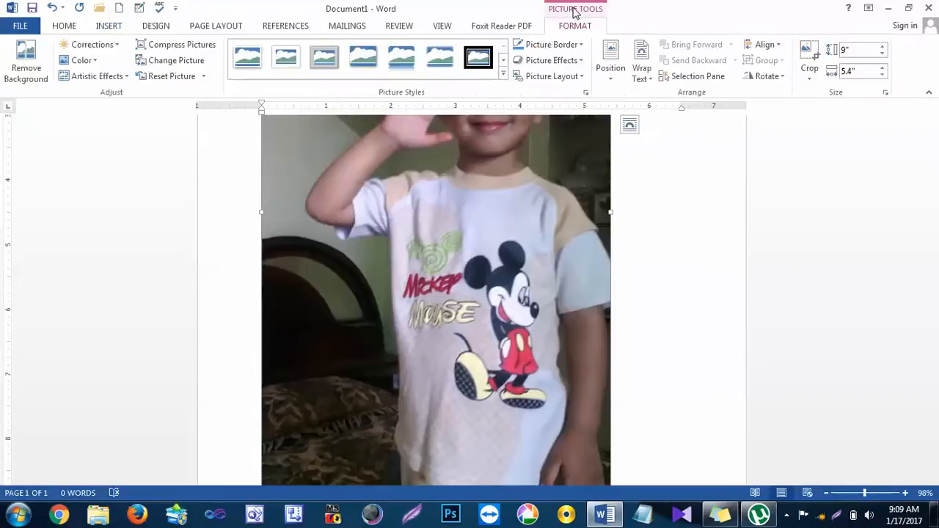
left_click(103, 28)
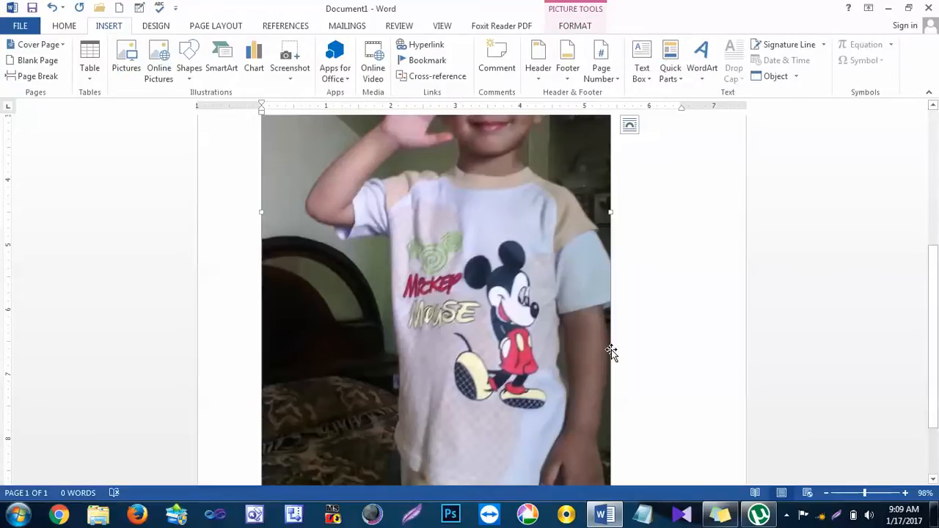
key("Delete")
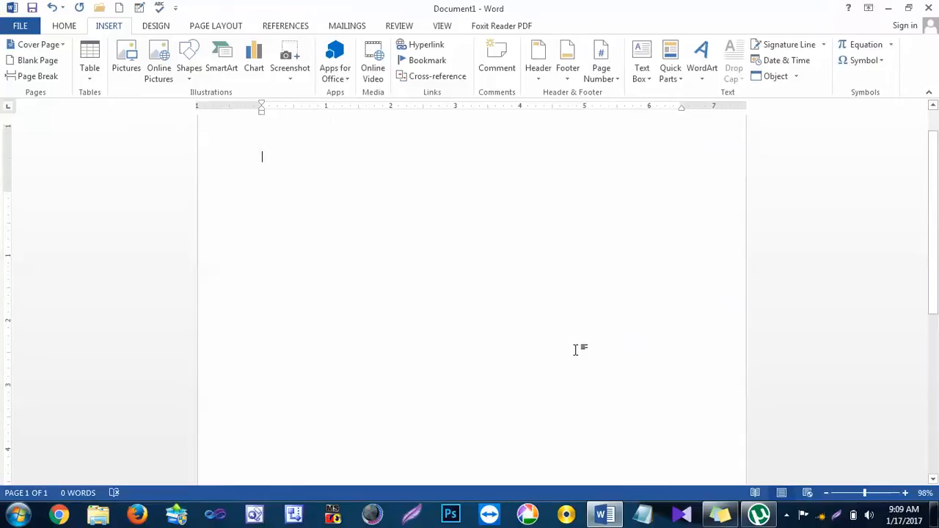
Step: Insert the JPG photo of the saluting child from the Desktop folder again and deselect it
left_click(187, 80)
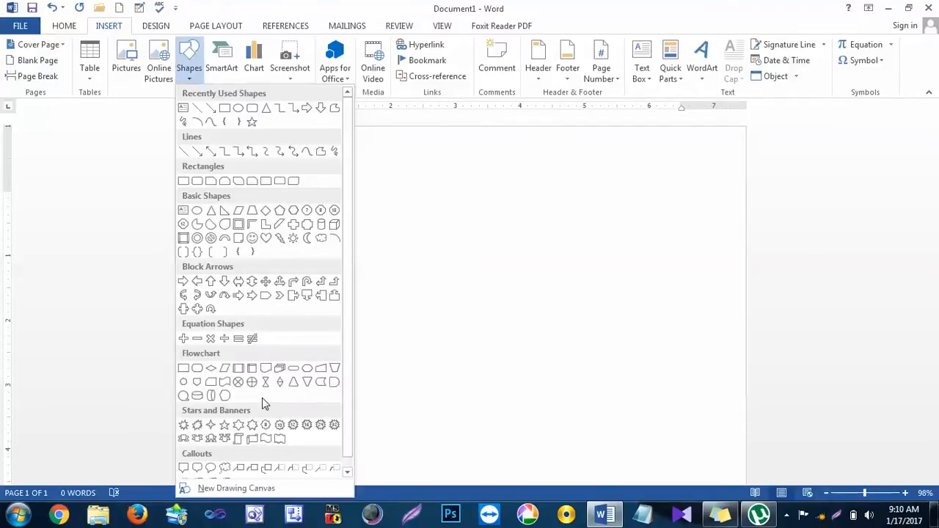
left_click(127, 58)
left_click(128, 58)
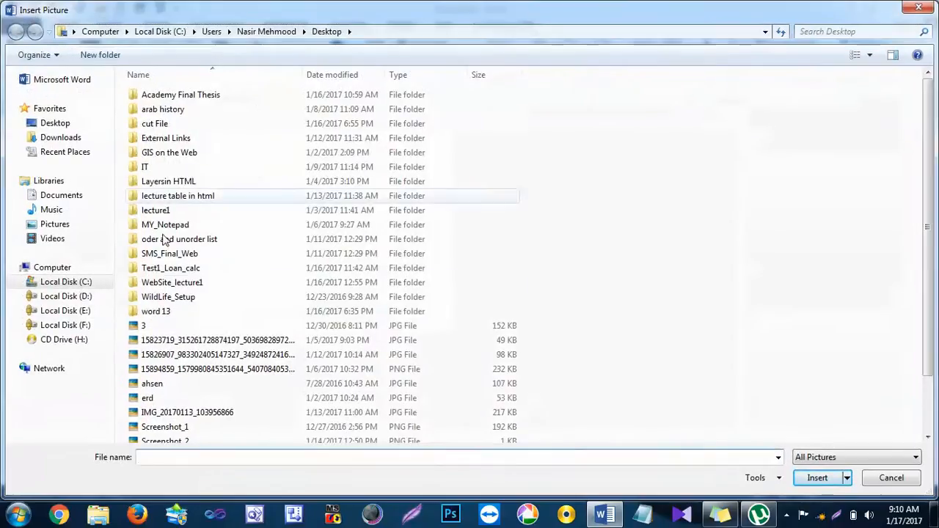
left_click(150, 384)
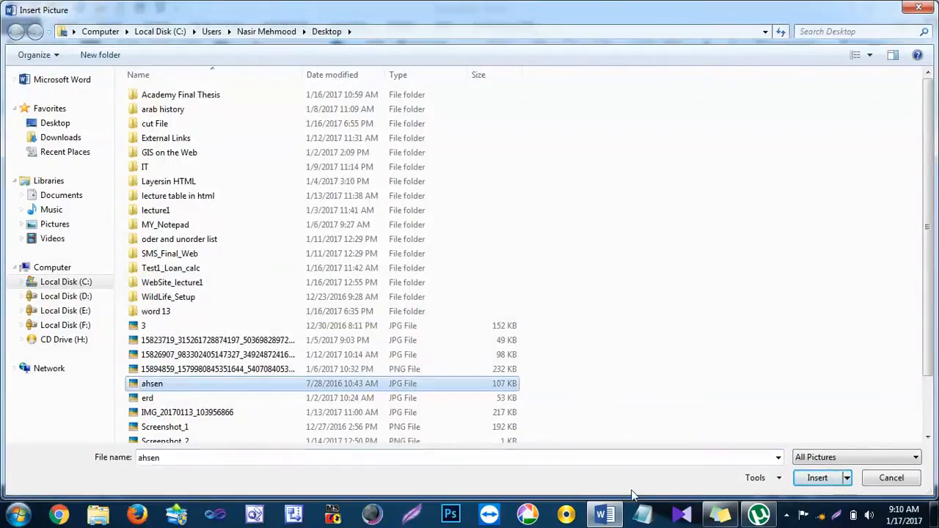
left_click(820, 477)
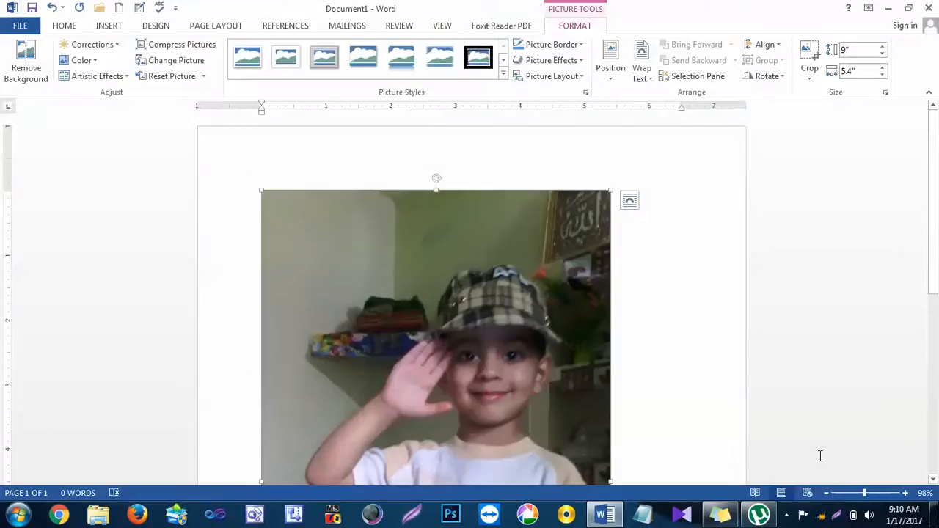
left_click(656, 277)
scroll(626, 248, "down", 5)
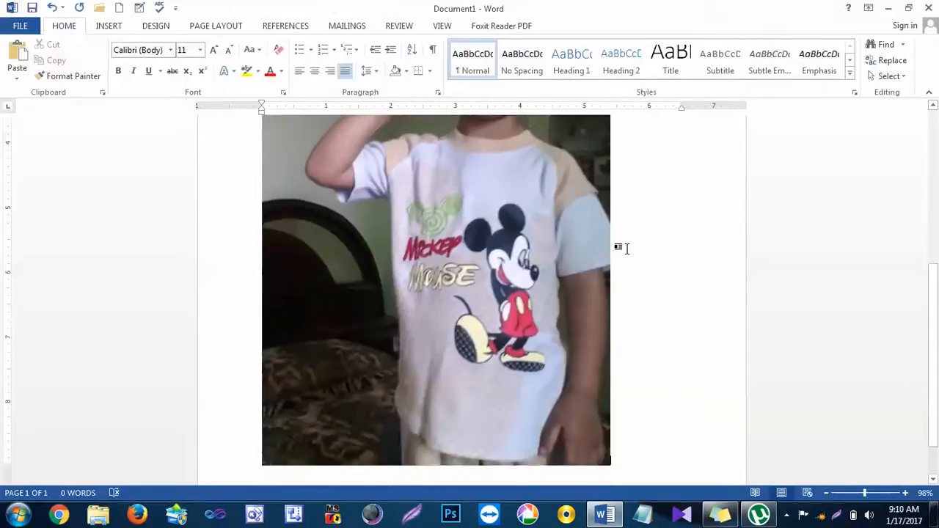
Step: Shrink the inserted photo to about 3.51" high and 2.9" wide
scroll(617, 354, "up", 2)
left_click(602, 345)
scroll(511, 260, "up", 4)
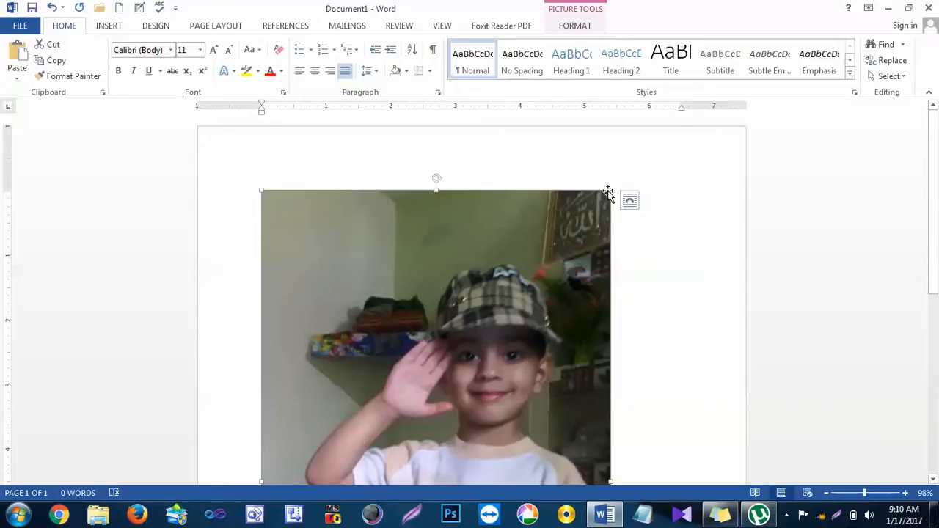
left_click_drag(613, 188, 353, 483)
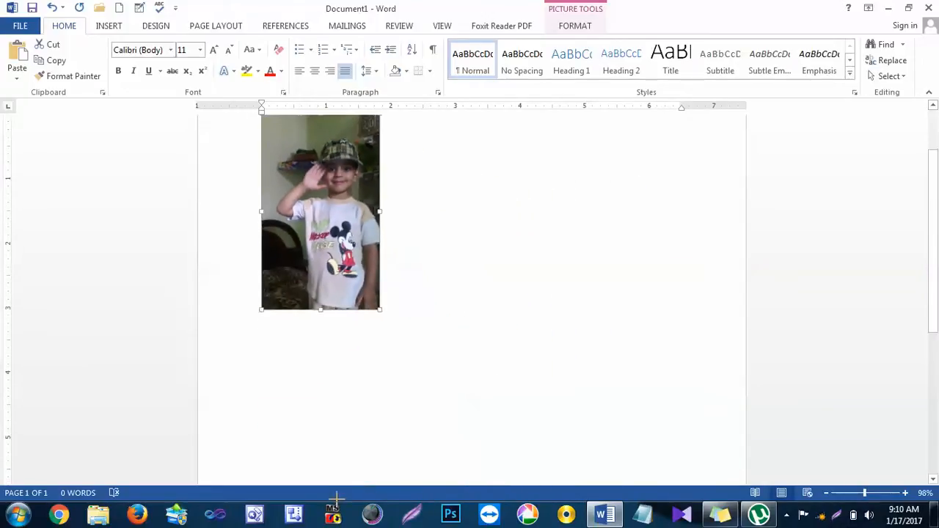
scroll(356, 424, "up", 2)
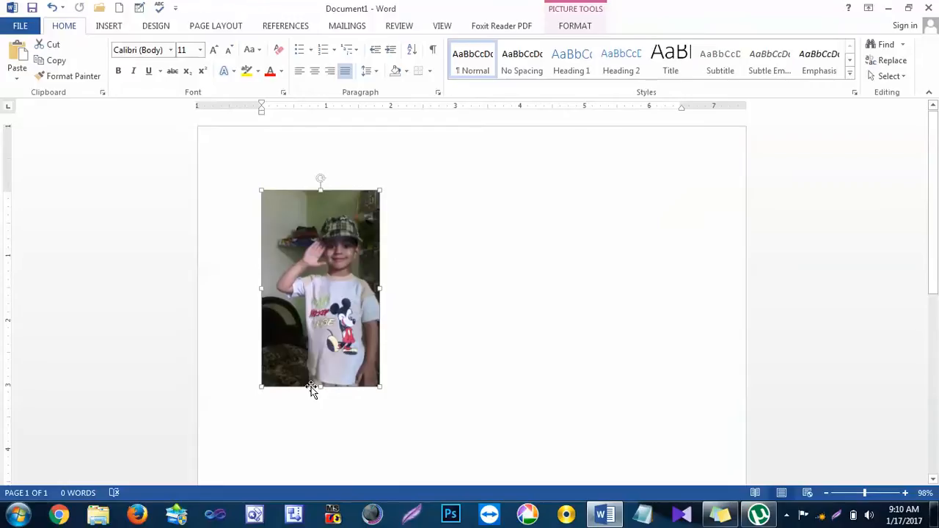
left_click_drag(320, 387, 340, 419)
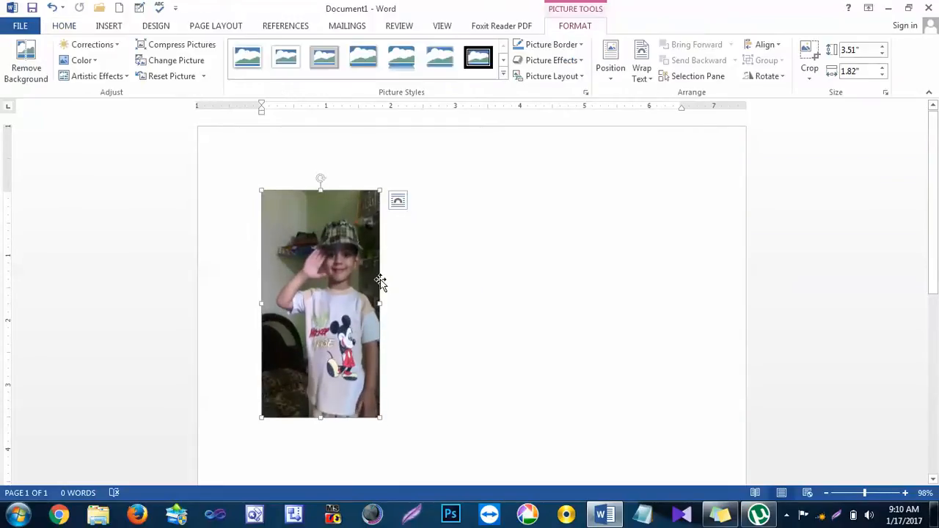
left_click_drag(380, 304, 449, 319)
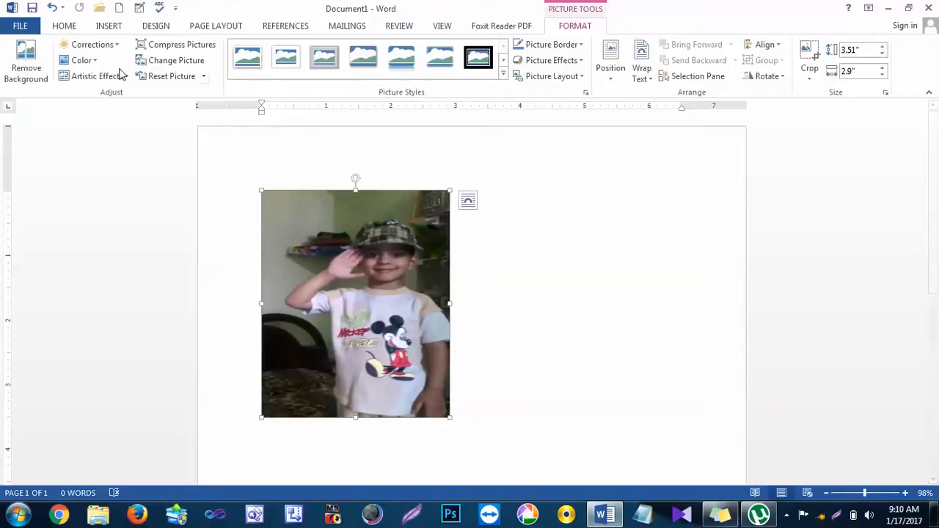
Step: Try the left, right and justified alignments on the photo and leave it centered on the page
left_click(64, 25)
left_click(314, 71)
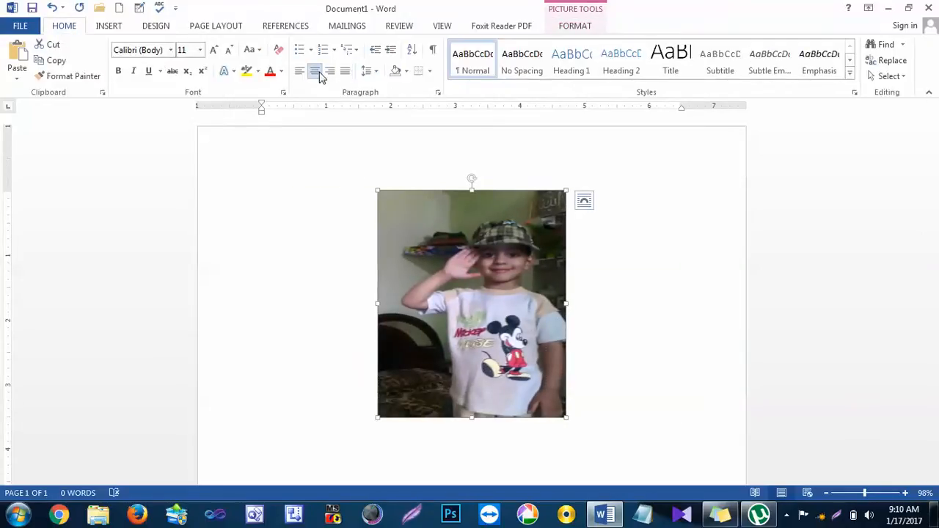
left_click(300, 71)
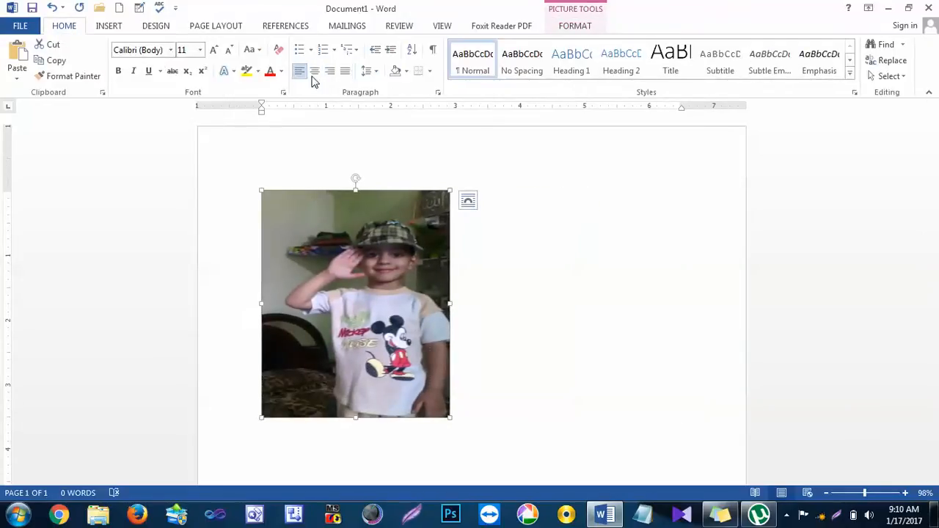
left_click(330, 71)
left_click(345, 72)
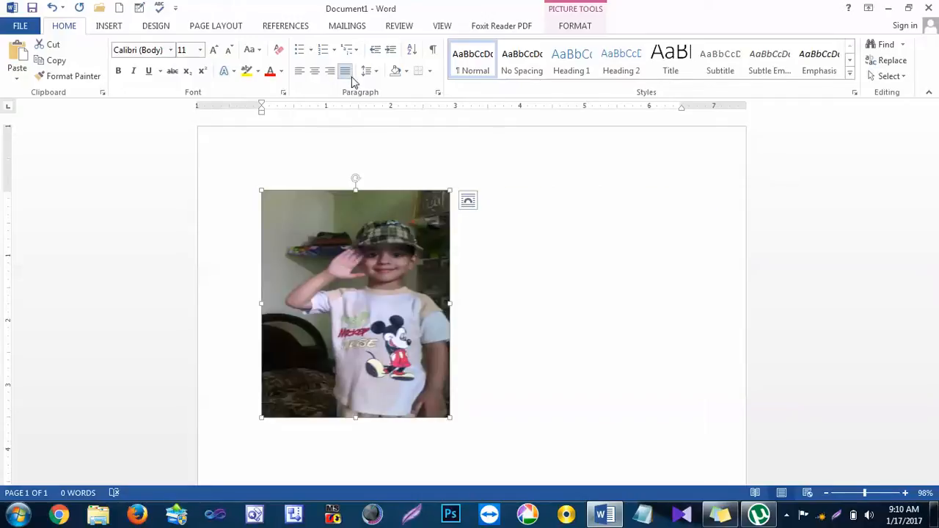
left_click(314, 71)
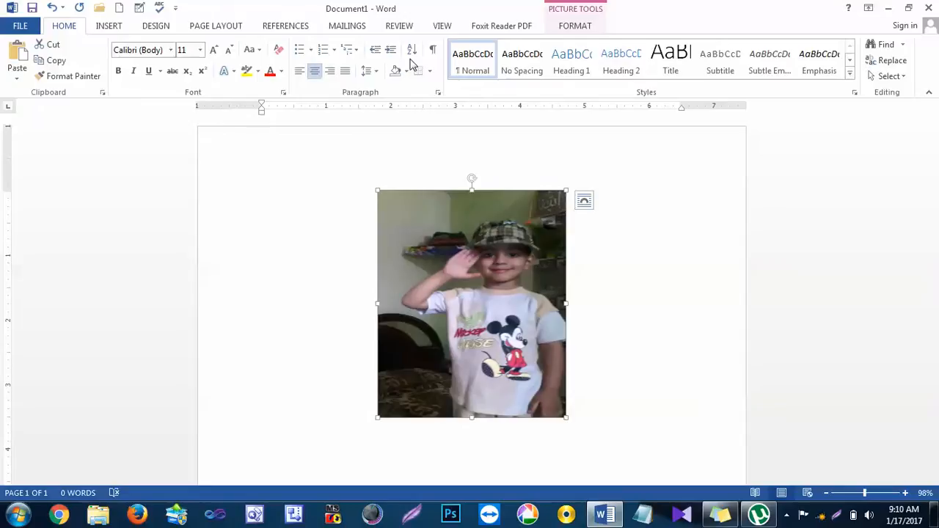
Step: Try removing the photo's background with the selection frame enlarged around the child, keep the changes, and undo them
left_click(572, 25)
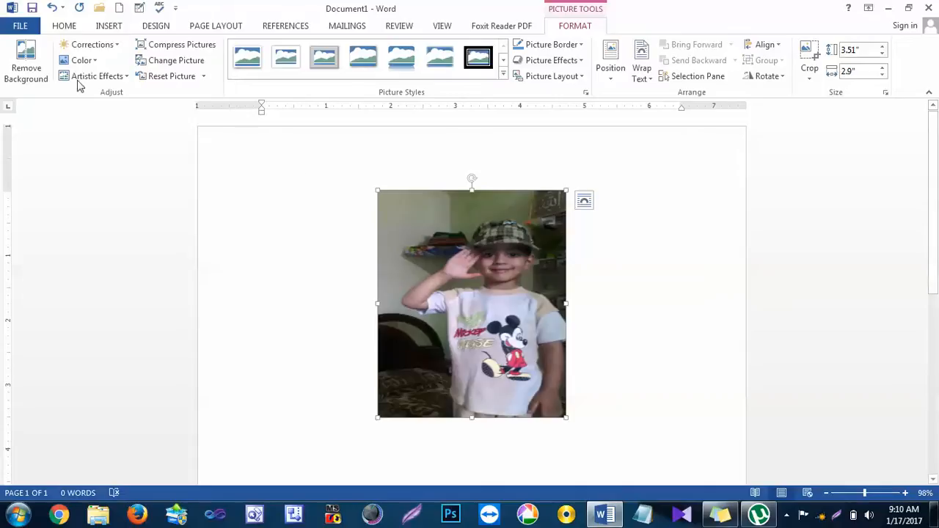
left_click(28, 70)
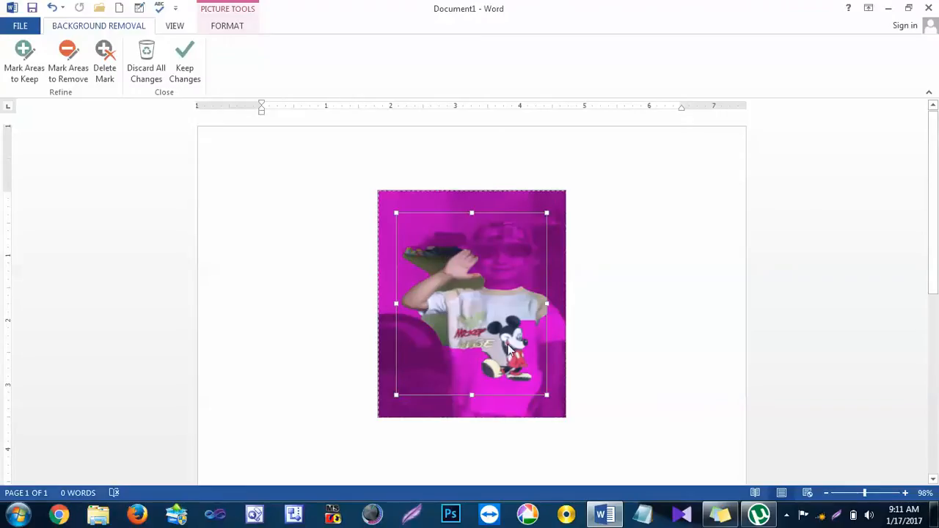
left_click_drag(546, 213, 559, 203)
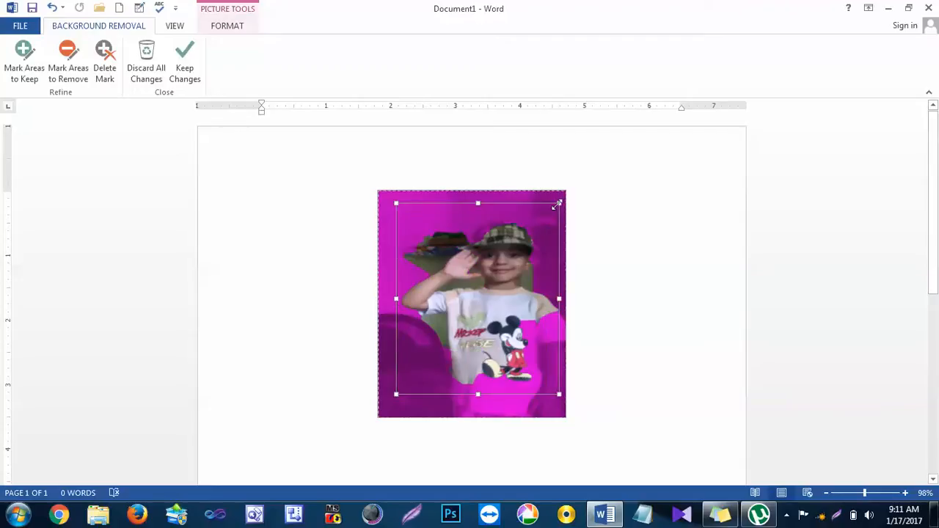
left_click_drag(397, 394, 393, 405)
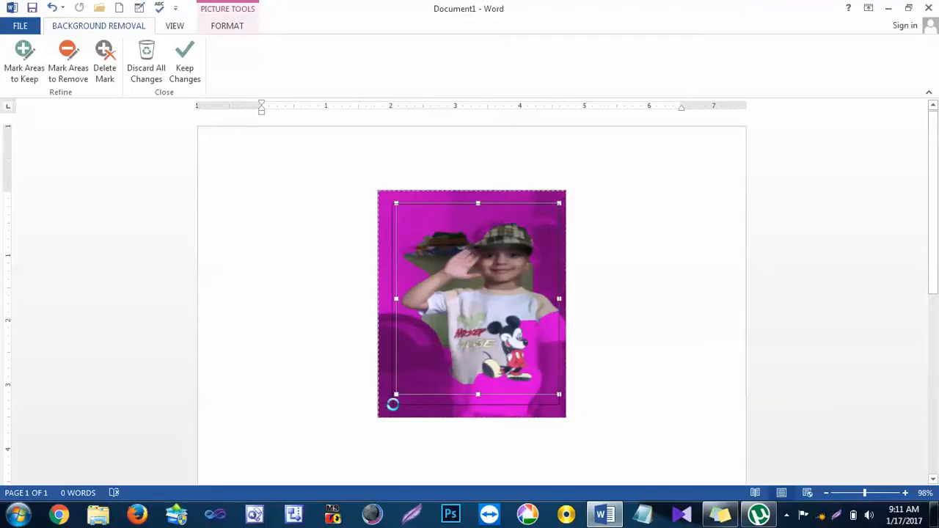
left_click_drag(477, 405, 478, 416)
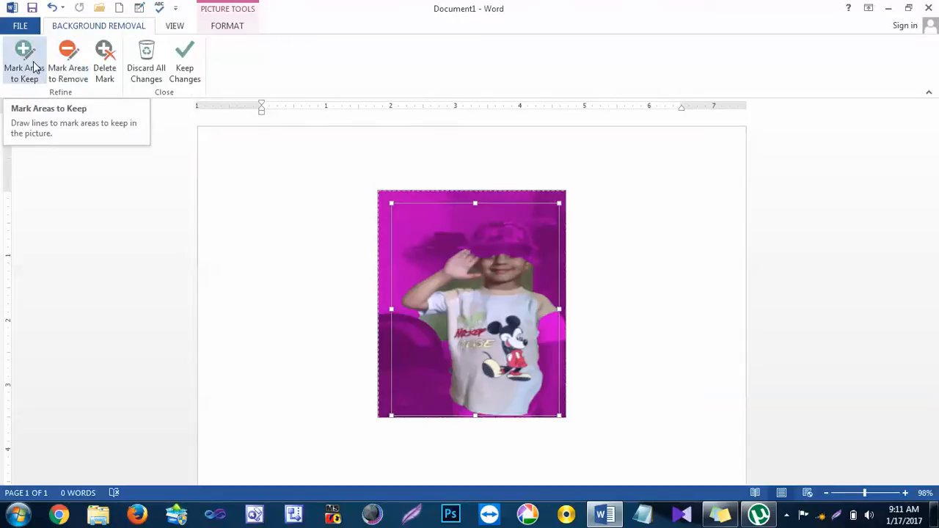
left_click(184, 69)
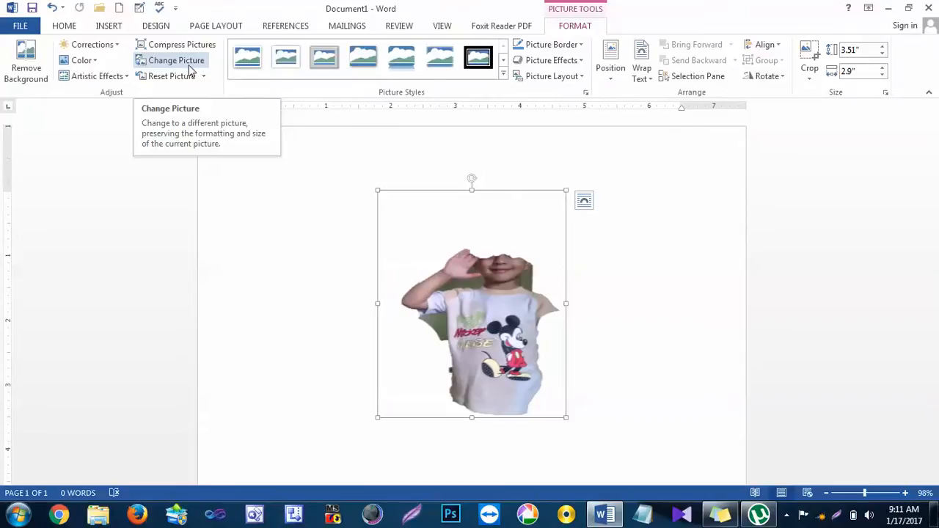
key("ctrl+z")
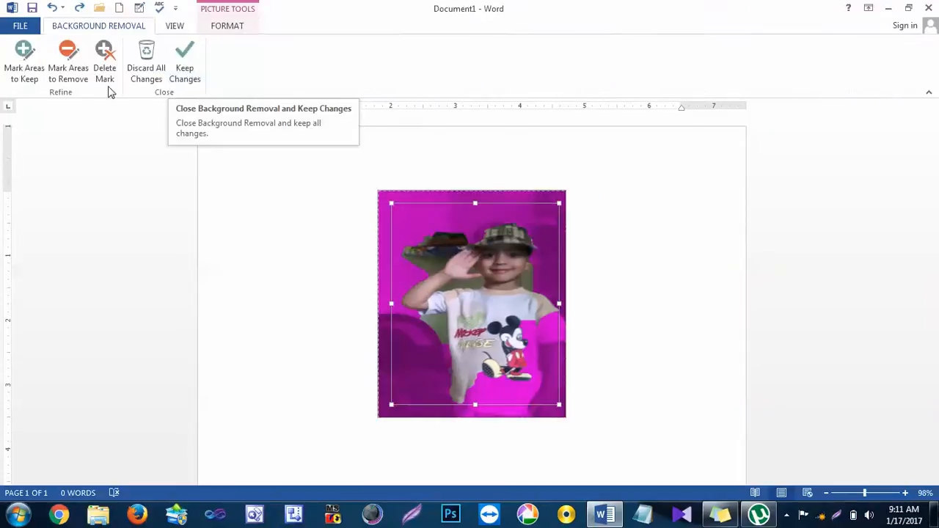
Step: Mark areas to remove along the child's outline, from the shirt's hem around the raised arm and over the cap
left_click(79, 79)
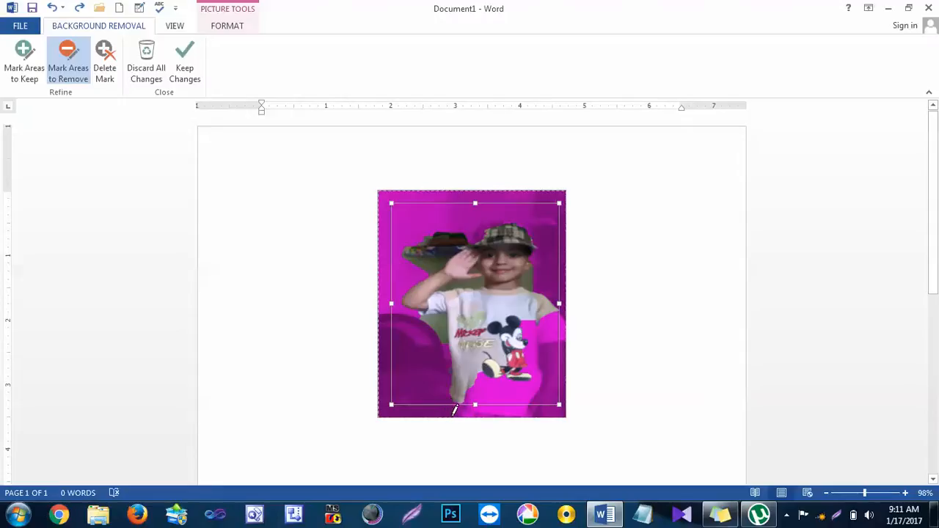
left_click_drag(451, 409, 453, 398)
left_click_drag(449, 356, 449, 310)
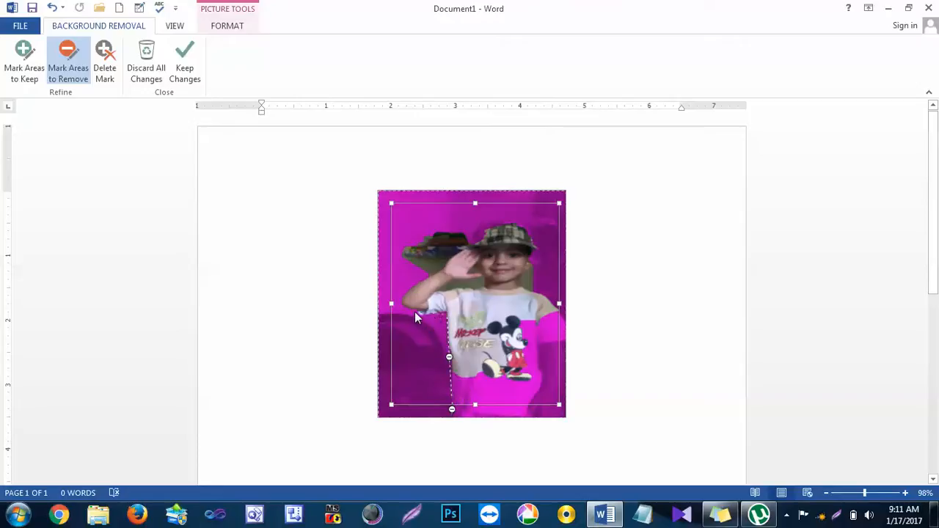
left_click_drag(404, 308, 403, 308)
left_click(402, 306)
left_click(404, 296)
left_click_drag(441, 276, 477, 240)
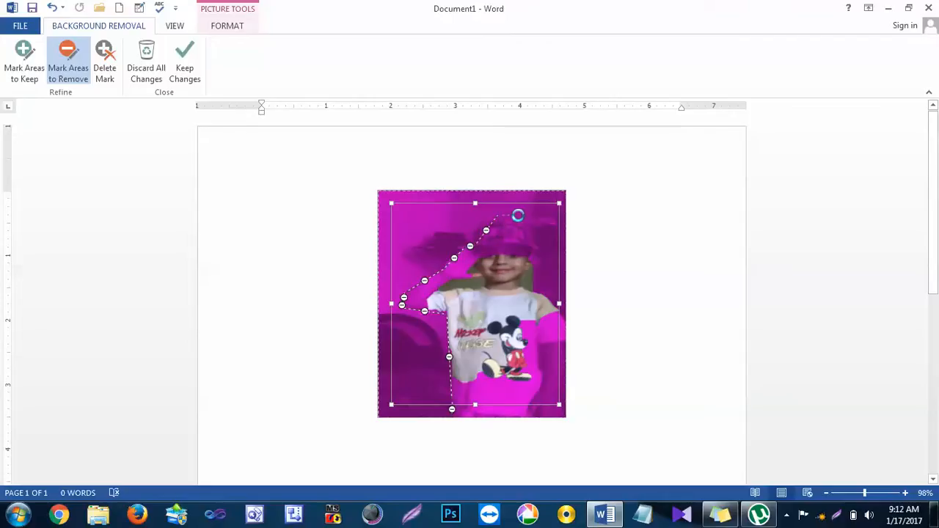
mouse_move(518, 215)
left_mouse_down()
mouse_move(538, 256)
mouse_move(525, 280)
mouse_move(565, 315)
mouse_move(570, 364)
left_mouse_up()
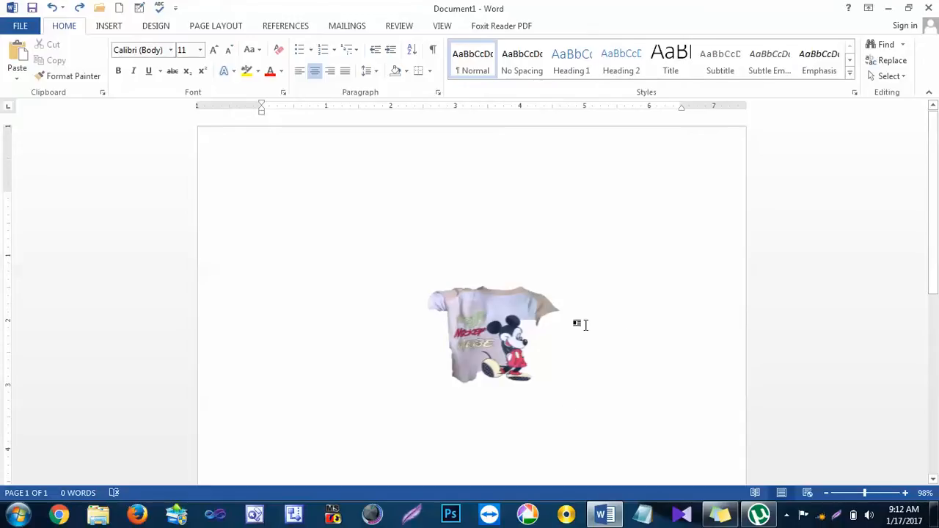
Step: Reset the photo to discard the background removal and its marks
left_click(518, 323)
left_click(227, 26)
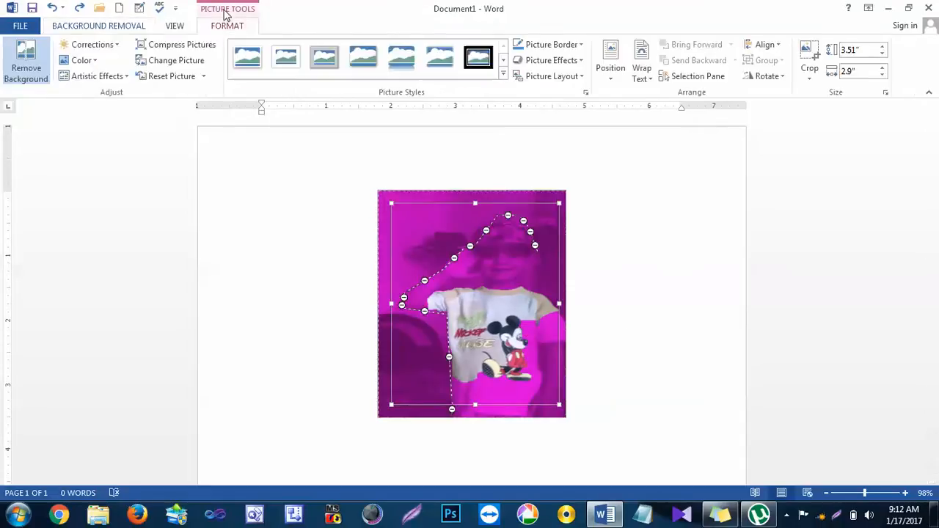
left_click(181, 77)
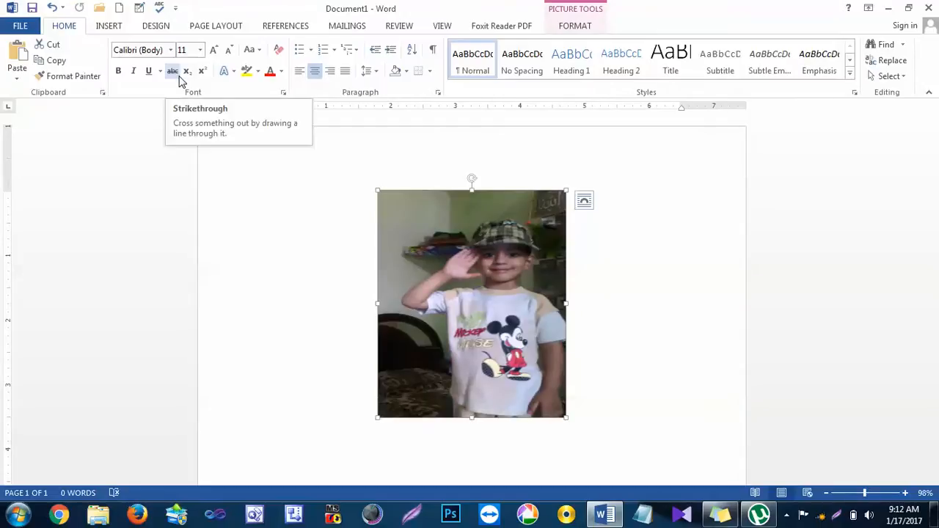
Step: Look through the photo's sharpness, brightness/contrast and color presets without applying any of them
left_click(581, 14)
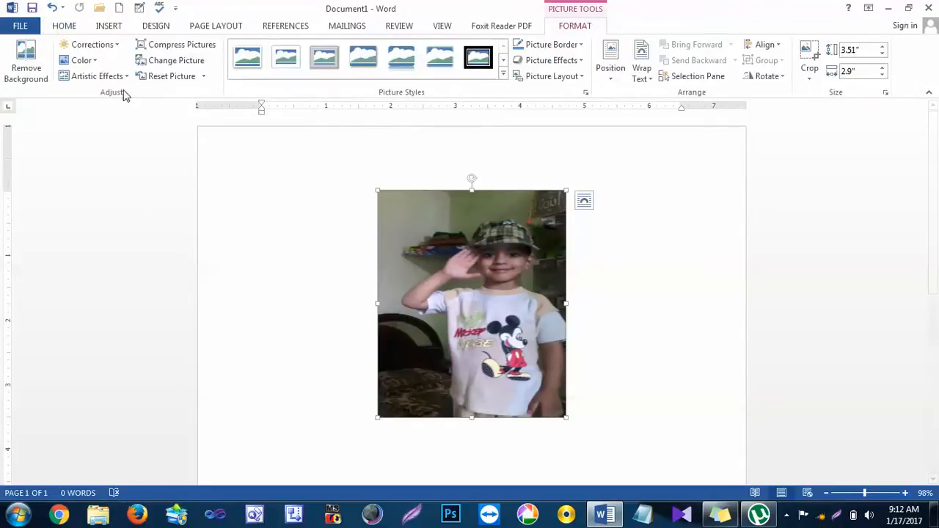
left_click(114, 46)
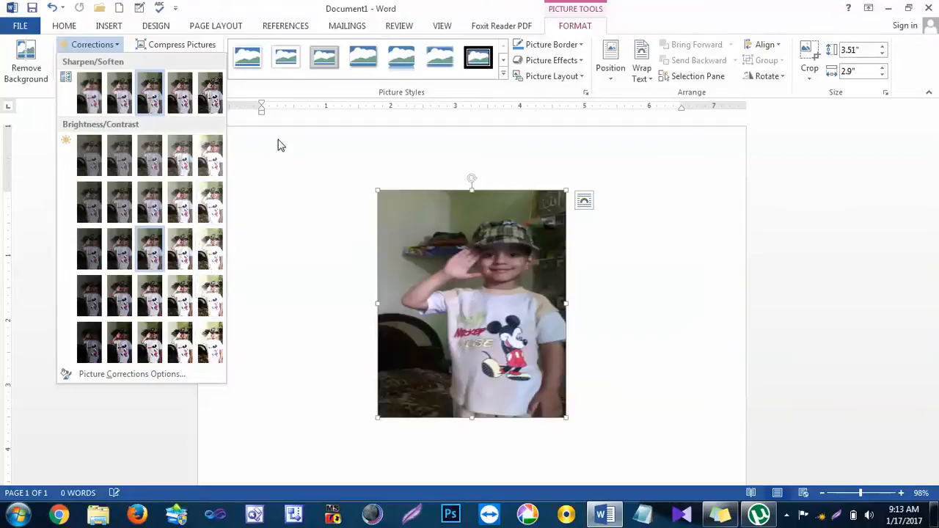
left_click(320, 155)
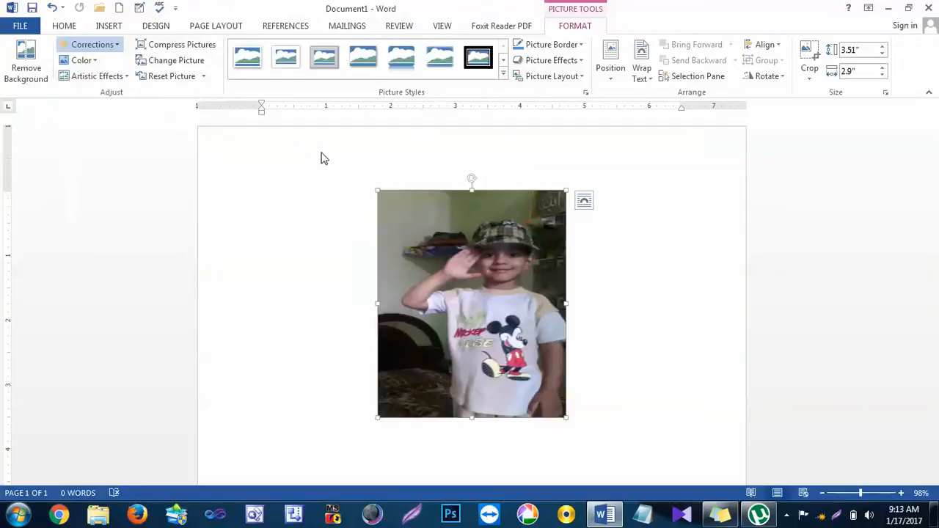
left_click(83, 60)
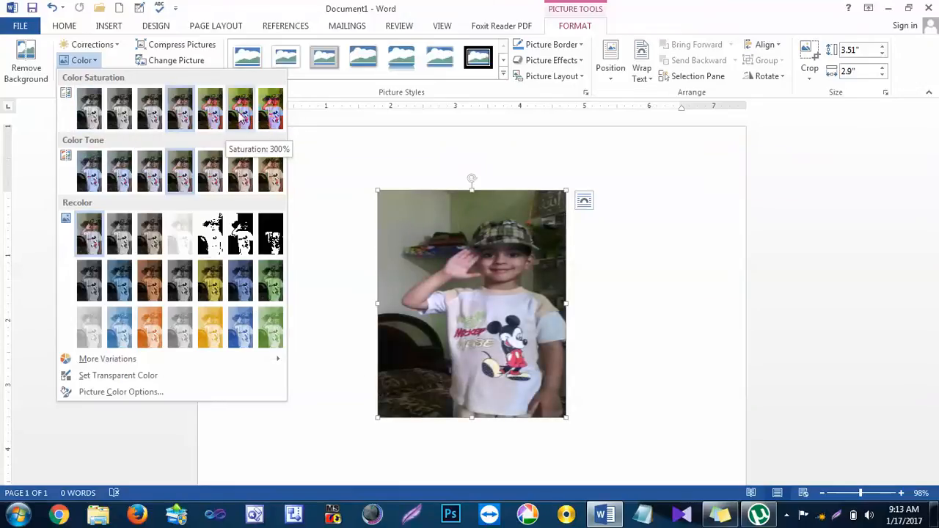
left_click(327, 236)
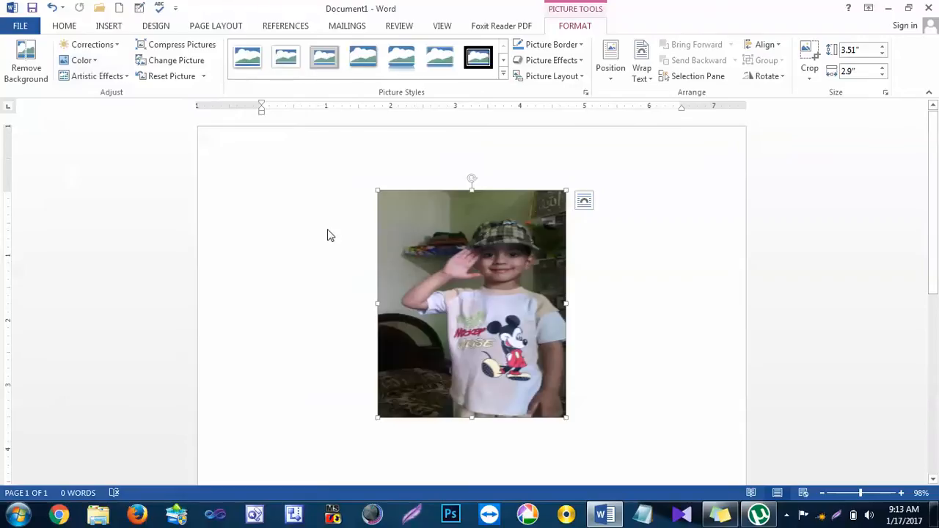
Step: Apply the pale sketch-like artistic effect from the last row of presets to the photo, and reset the picture
left_click(122, 77)
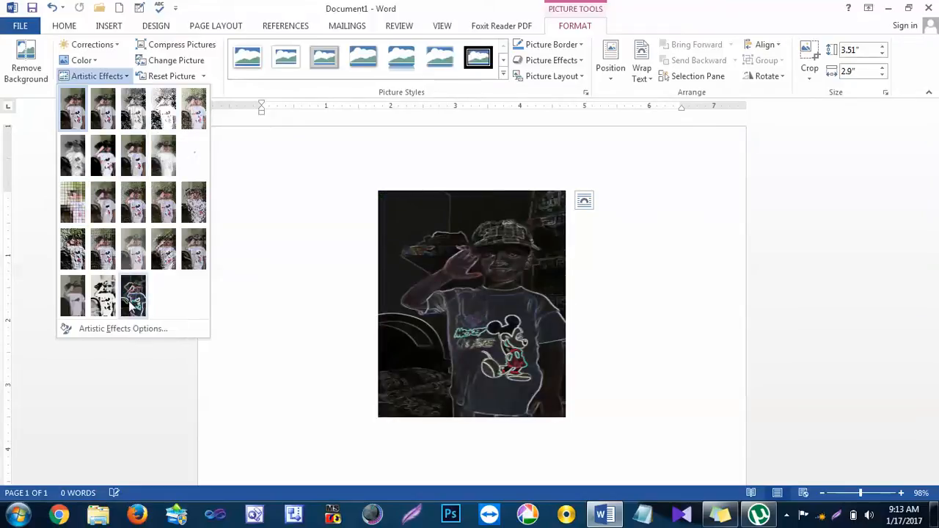
left_click(107, 302)
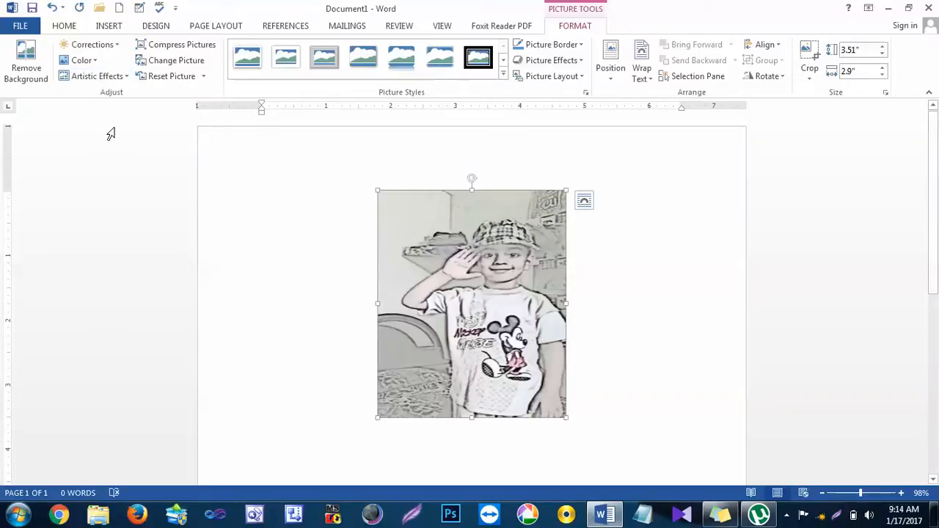
left_click(171, 76)
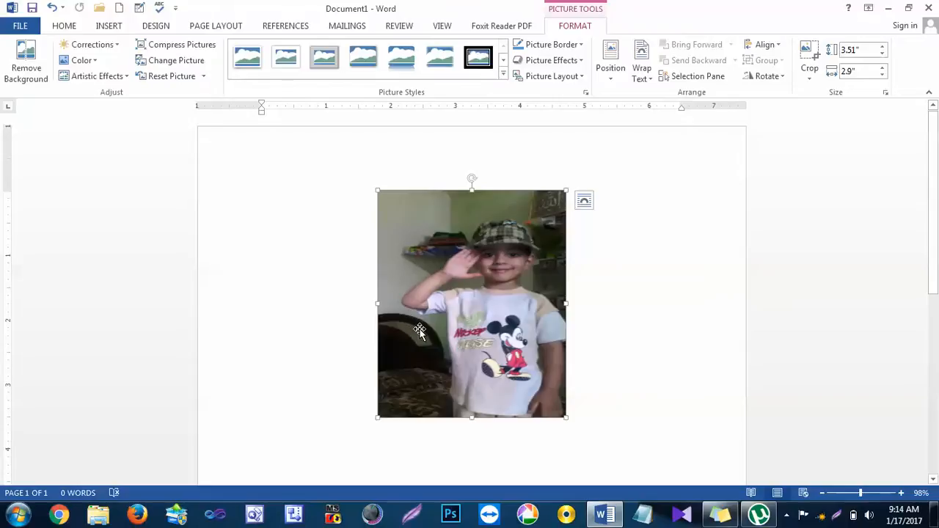
Step: Try changing the photo to the JPG file IMG_20170113_103956866 from the Desktop folder, working offline
left_click(192, 65)
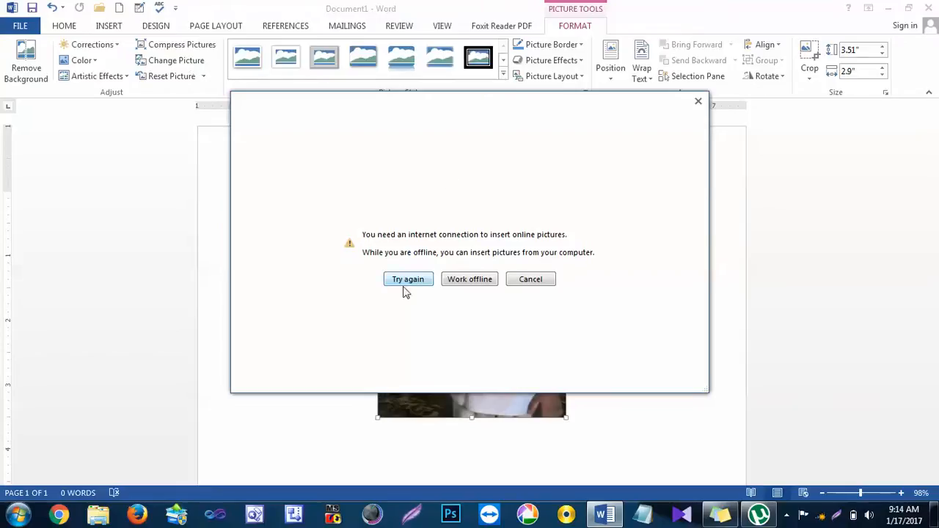
left_click(470, 279)
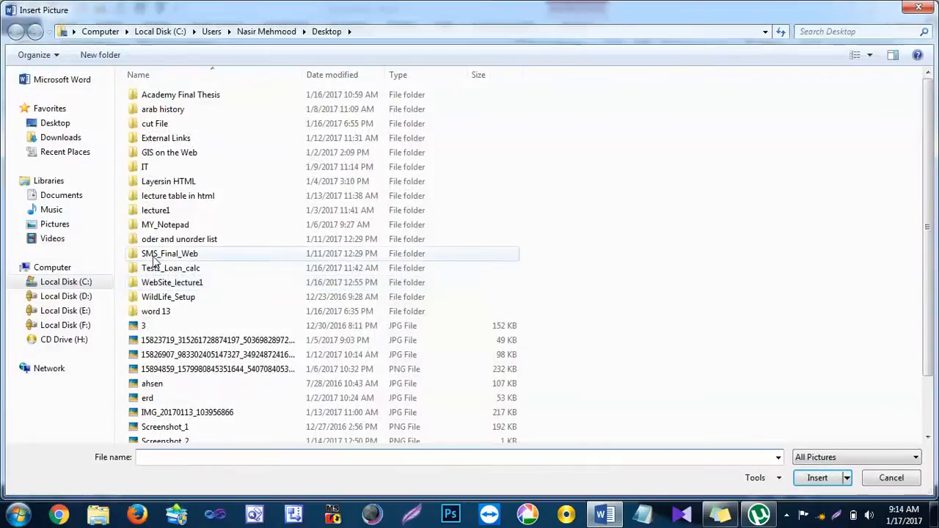
left_click(173, 415)
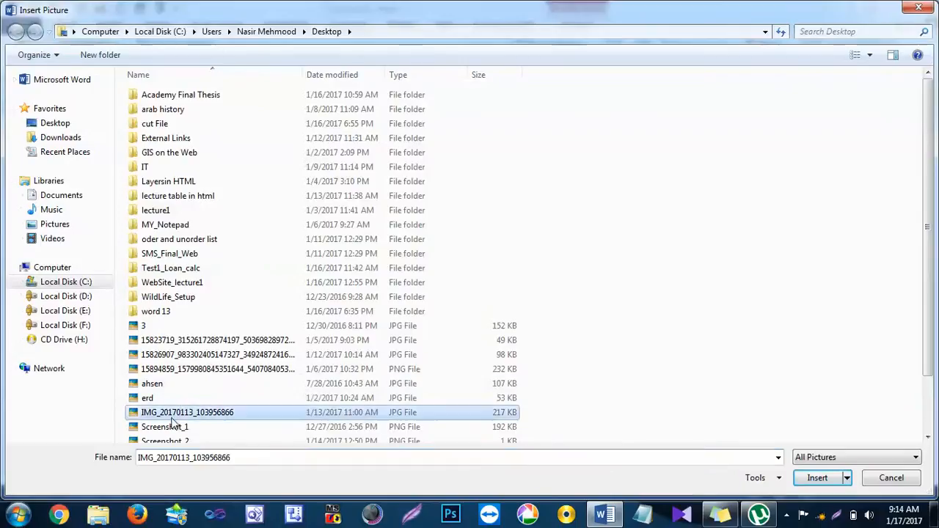
left_click(835, 478)
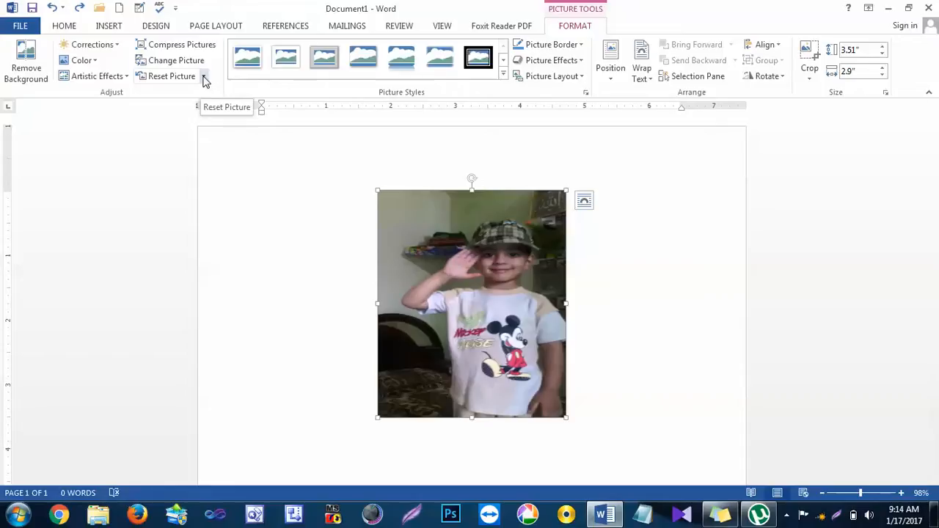
Step: Recolor the photo with the dark gray variation from the second Recolor row, and reset the picture
left_click(90, 64)
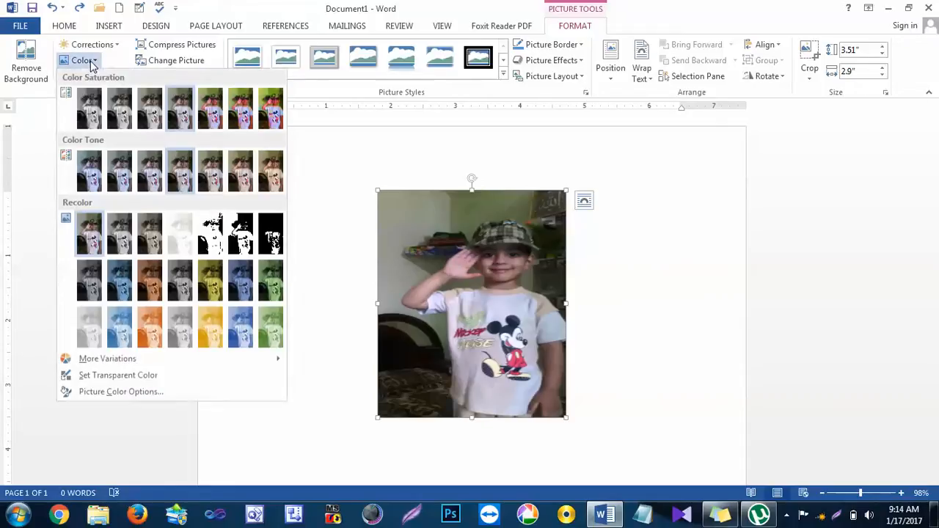
left_click(172, 296)
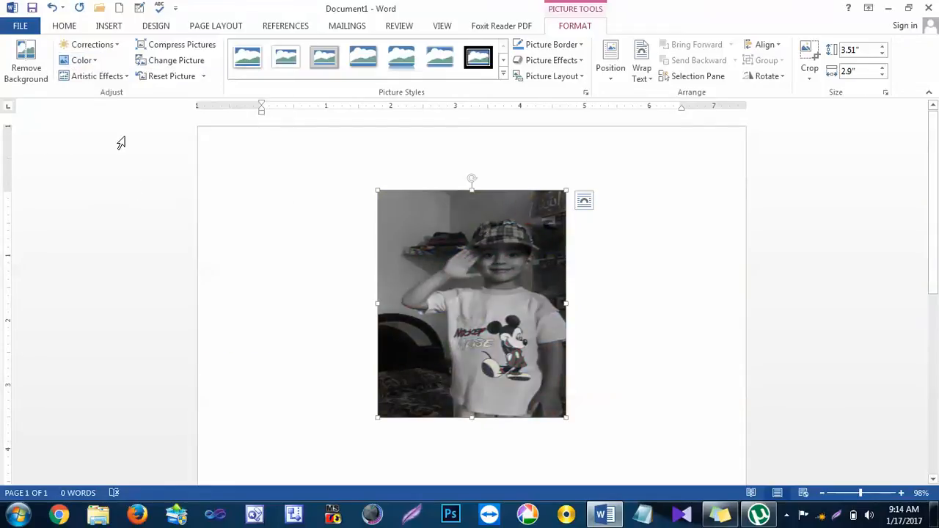
left_click(174, 84)
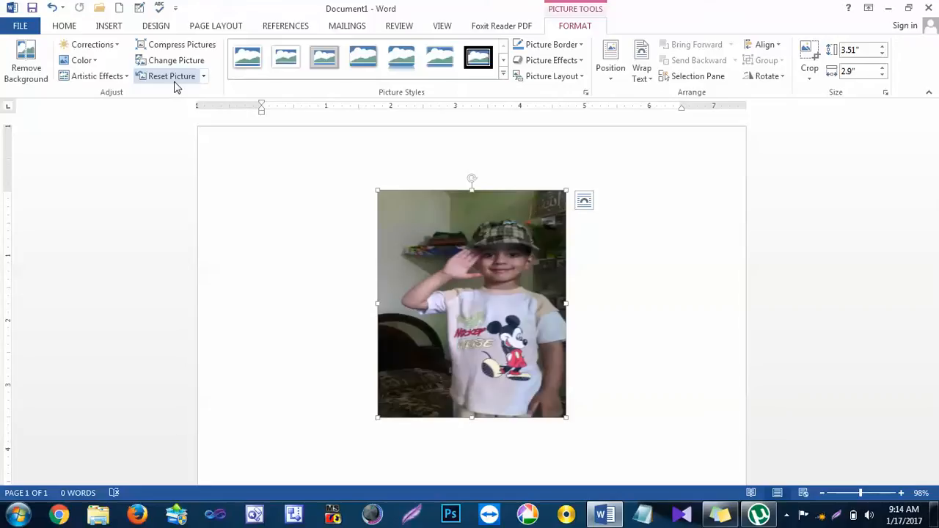
left_click(586, 290)
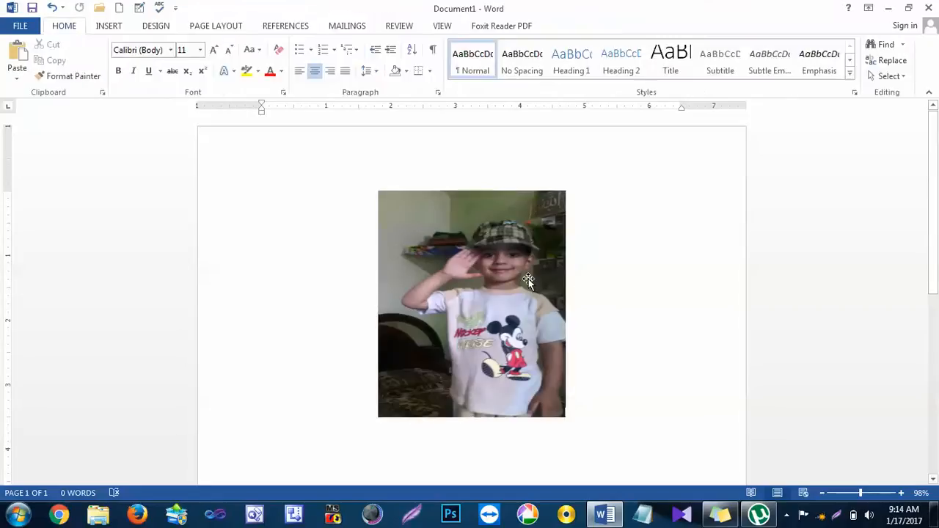
Step: Apply the rounded, beveled picture style at the end of the third gallery row to the photo, and reset the picture
left_click(528, 279)
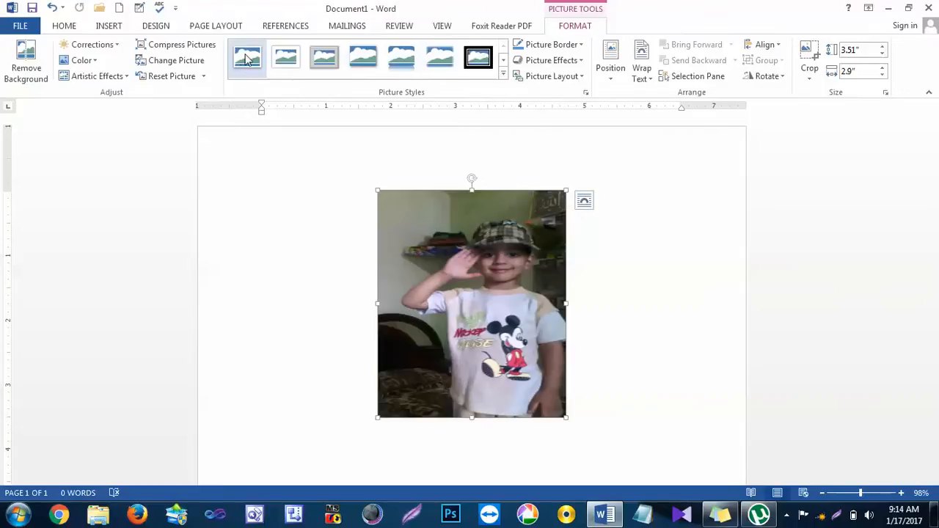
left_click(503, 75)
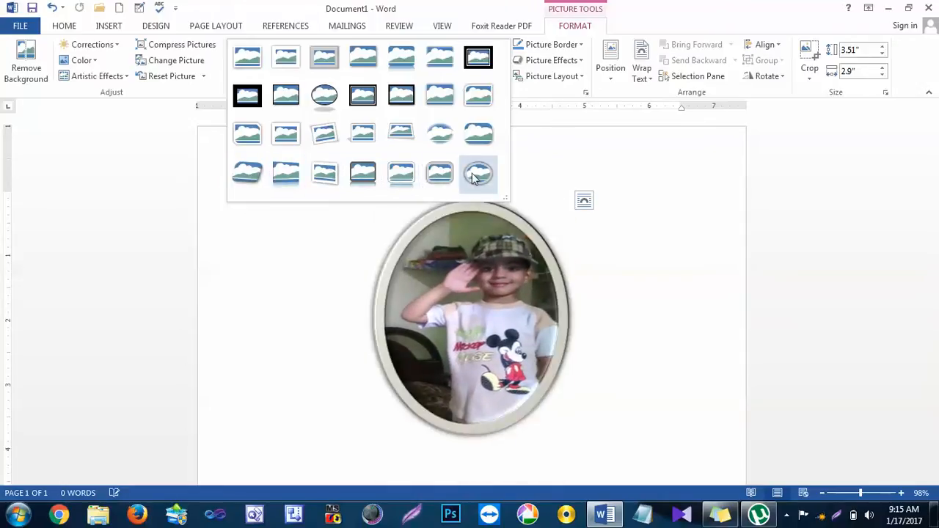
left_click(475, 147)
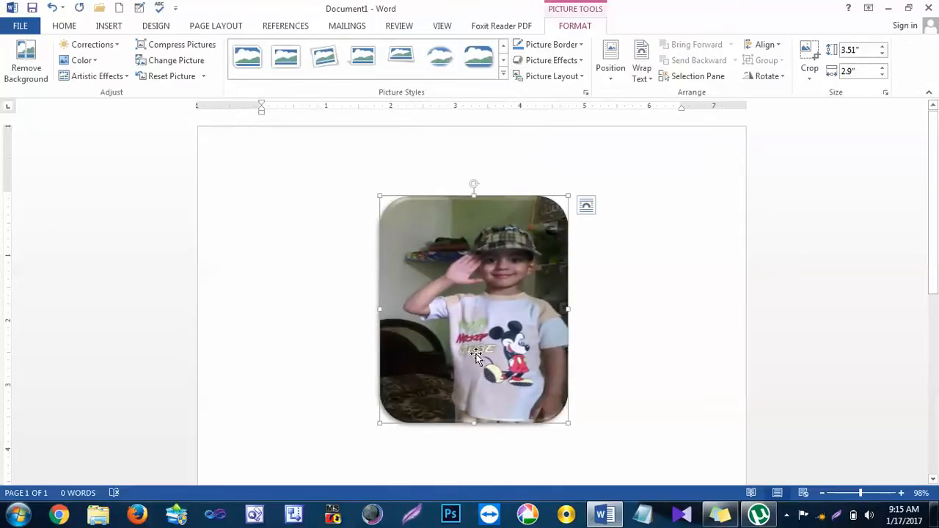
left_click(166, 79)
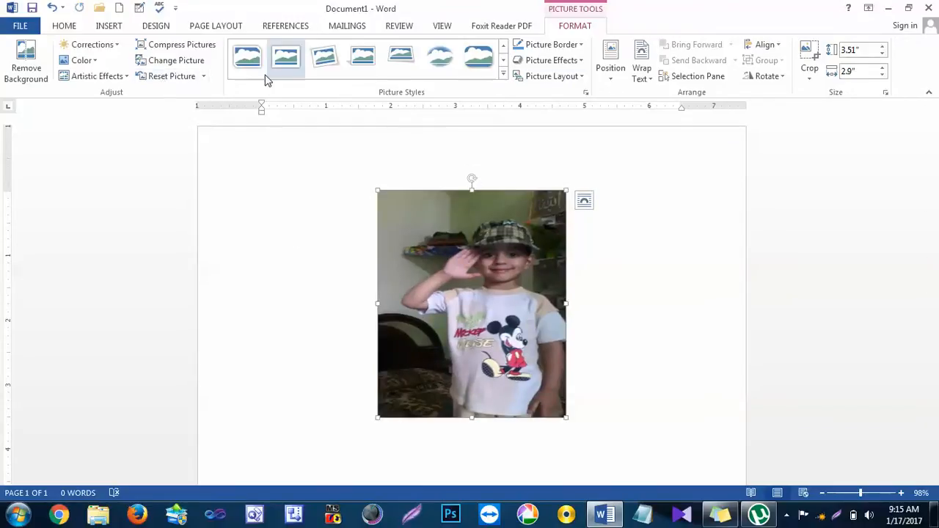
Step: Apply the backward-tilted, white-framed perspective picture style to the photo, and reset the picture
left_click(413, 73)
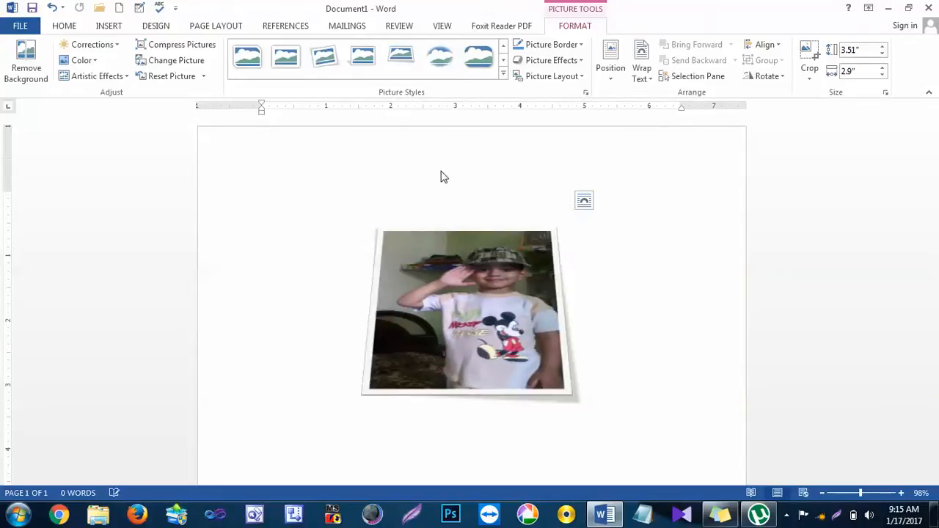
left_click(503, 74)
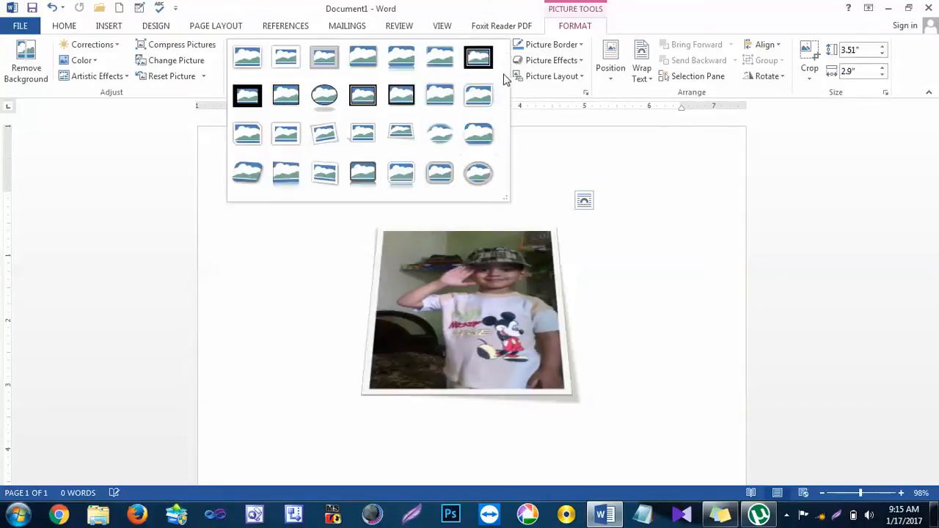
left_click(168, 76)
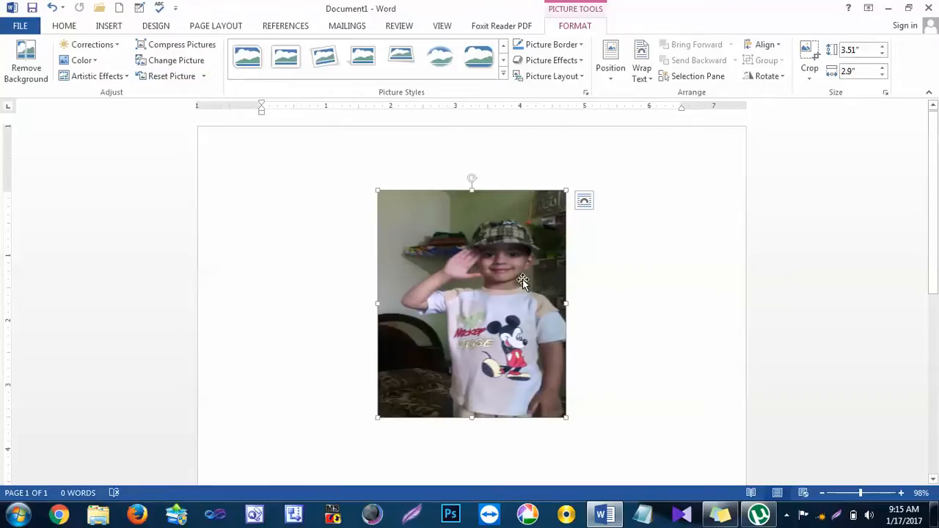
Step: Add a red picture border with a 4½ pt weight to the photo
left_click(572, 50)
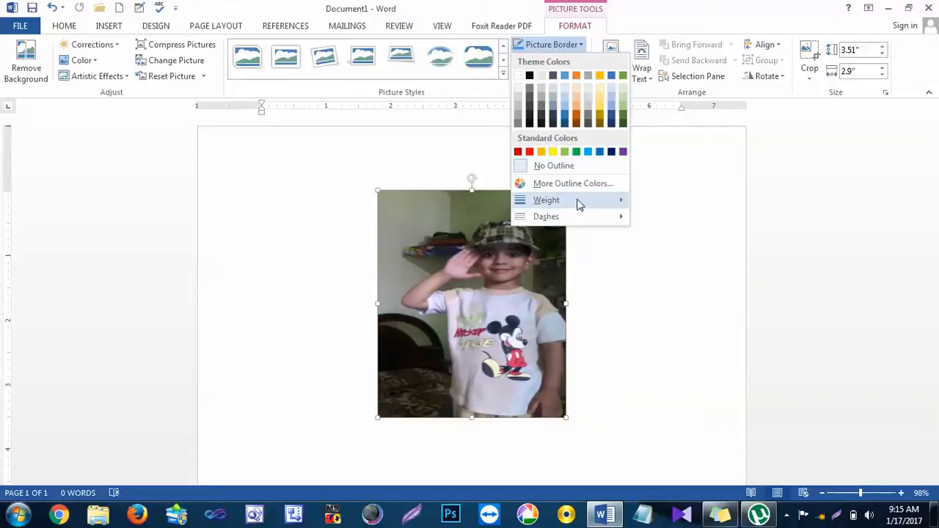
mouse_move(580, 200)
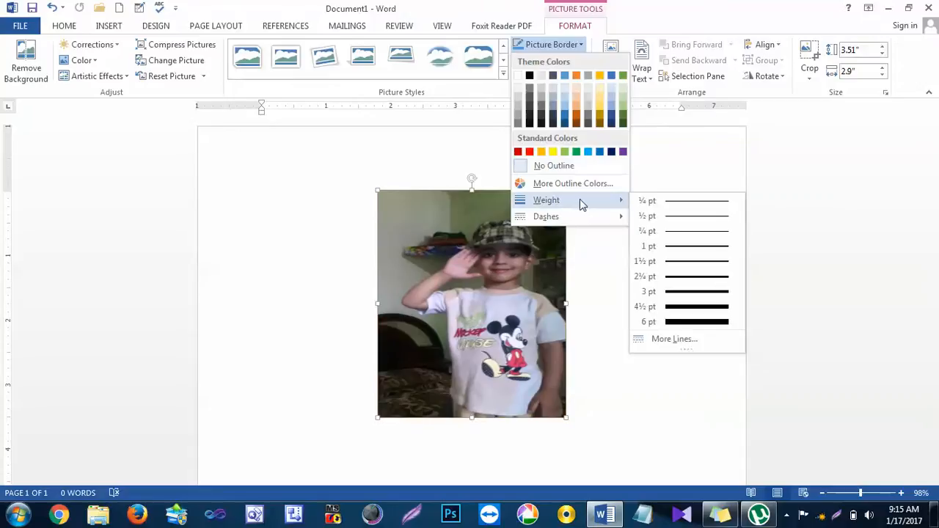
left_click(691, 306)
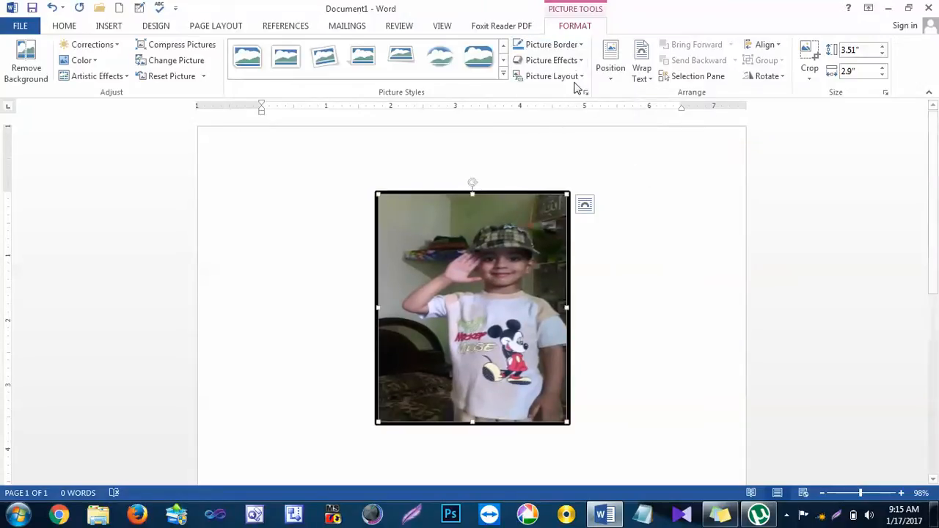
left_click(570, 45)
left_click(529, 151)
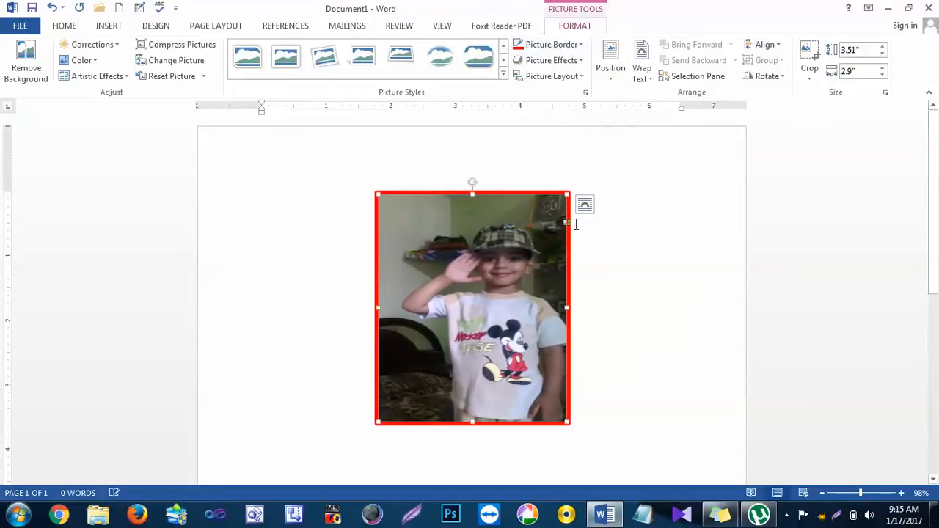
Step: Change the photo's border to the long dash-dot-dot line style and color it standard green
left_click(570, 45)
mouse_move(600, 220)
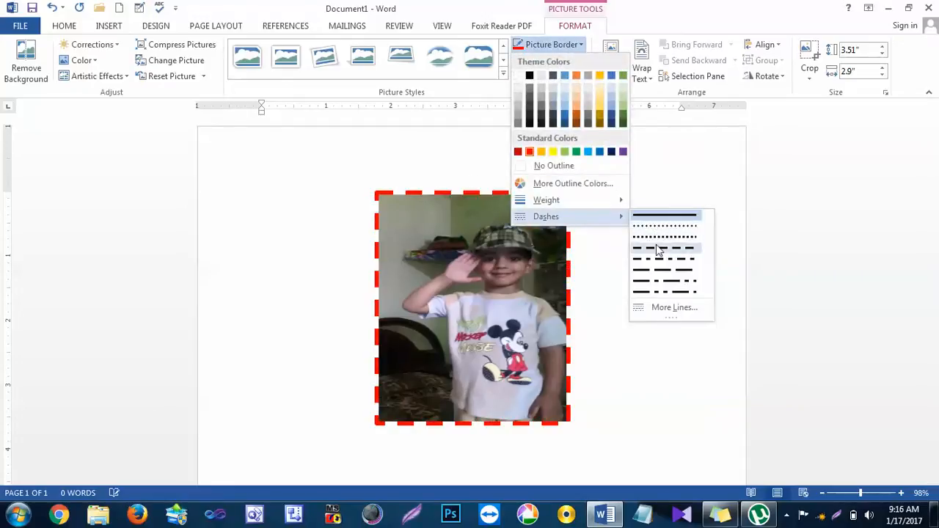
left_click(666, 292)
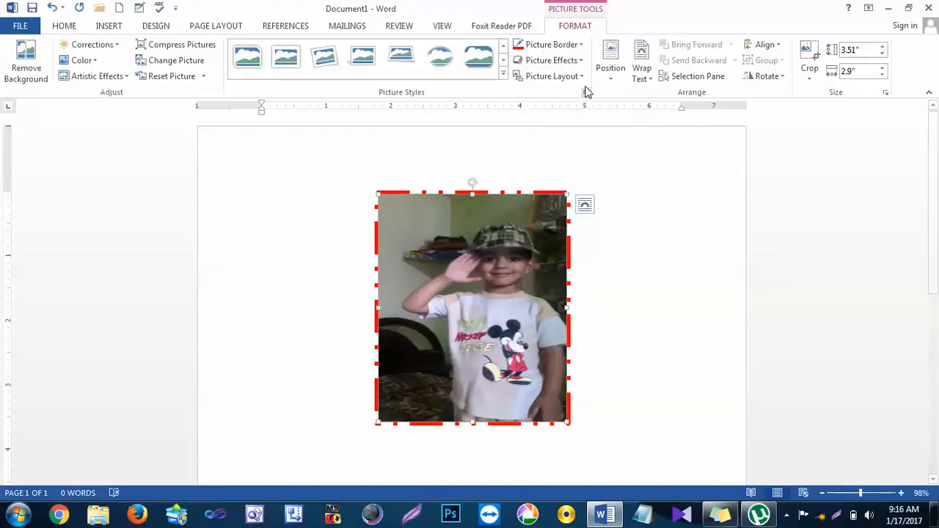
left_click(577, 46)
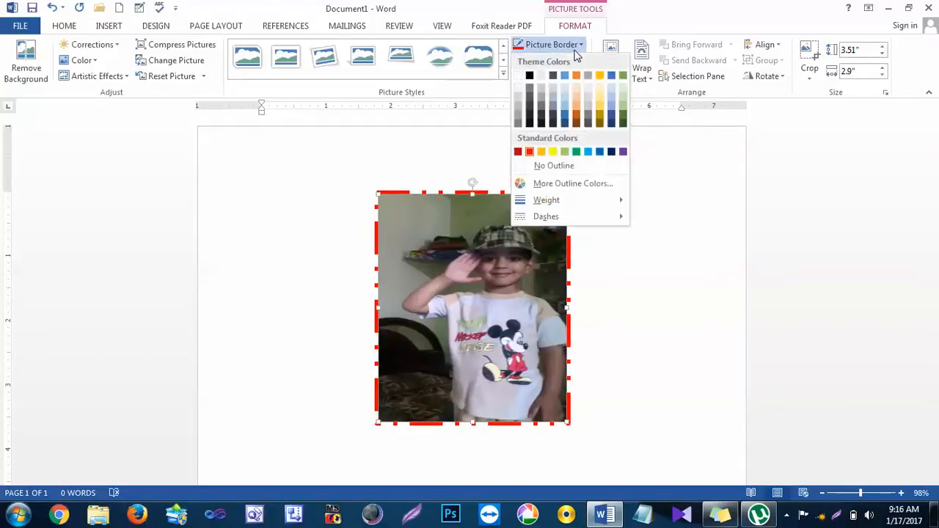
left_click(577, 152)
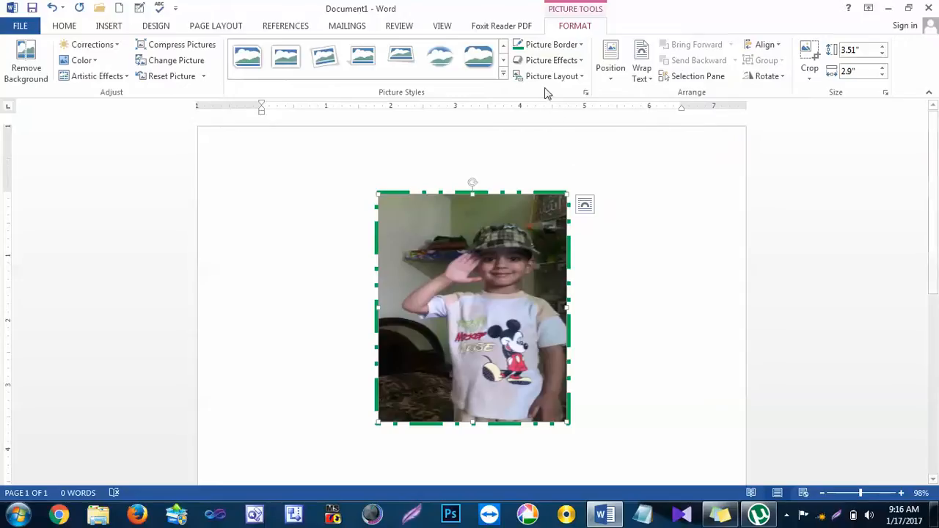
Step: Look through the preset and shadow picture effects for the photo, keeping No Presets selected
left_click(570, 63)
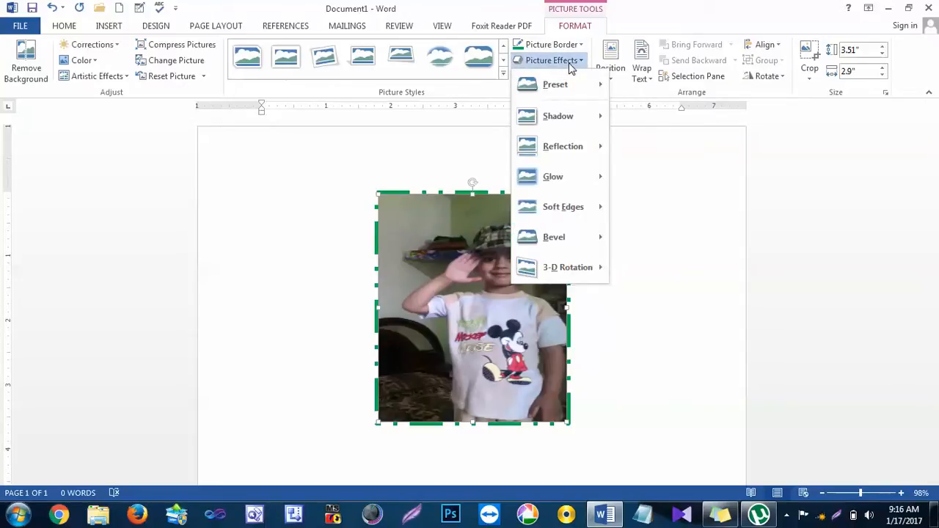
mouse_move(585, 87)
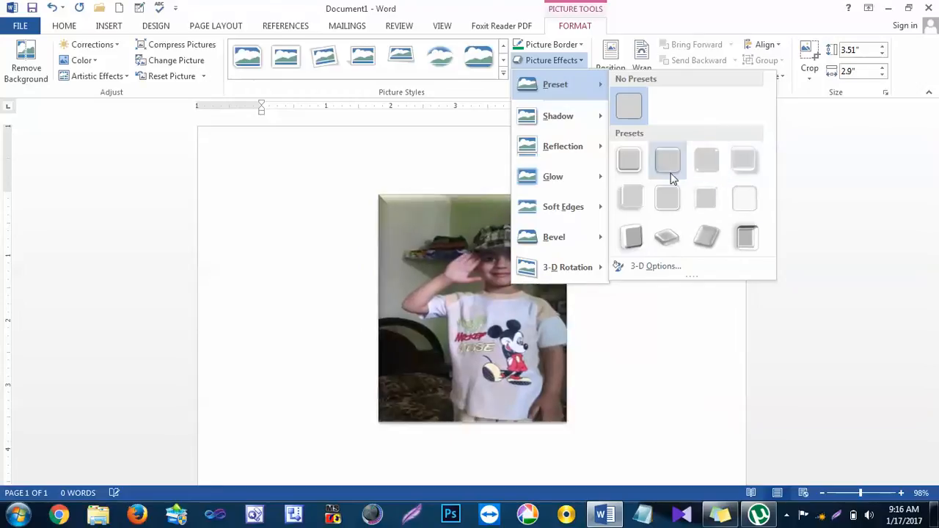
left_click(629, 106)
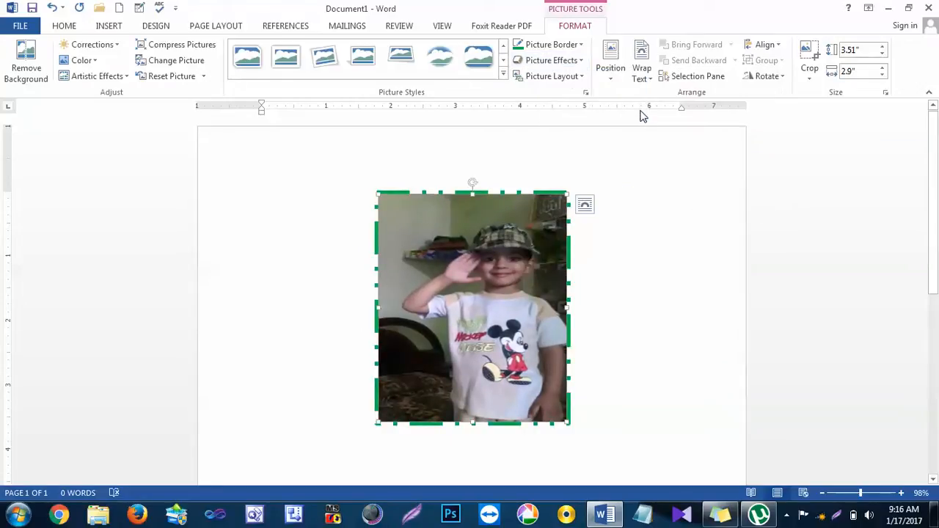
left_click(571, 62)
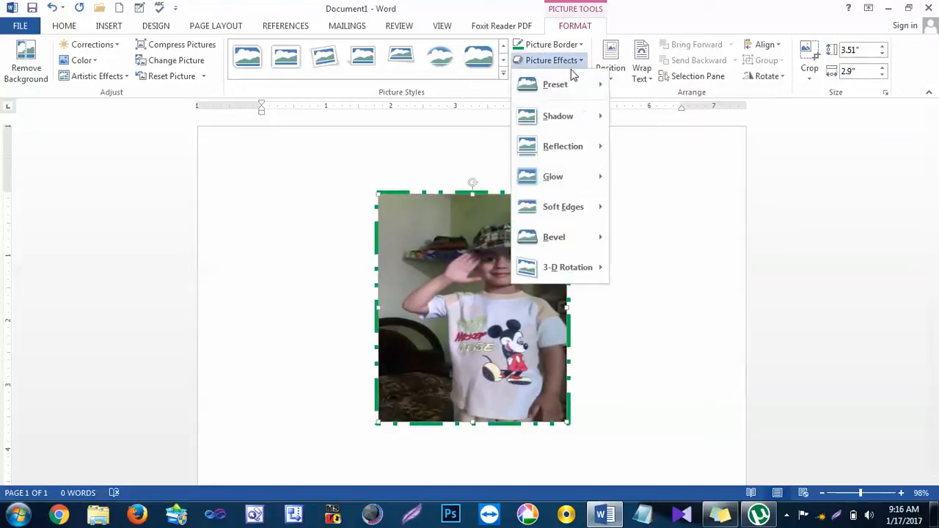
mouse_move(579, 118)
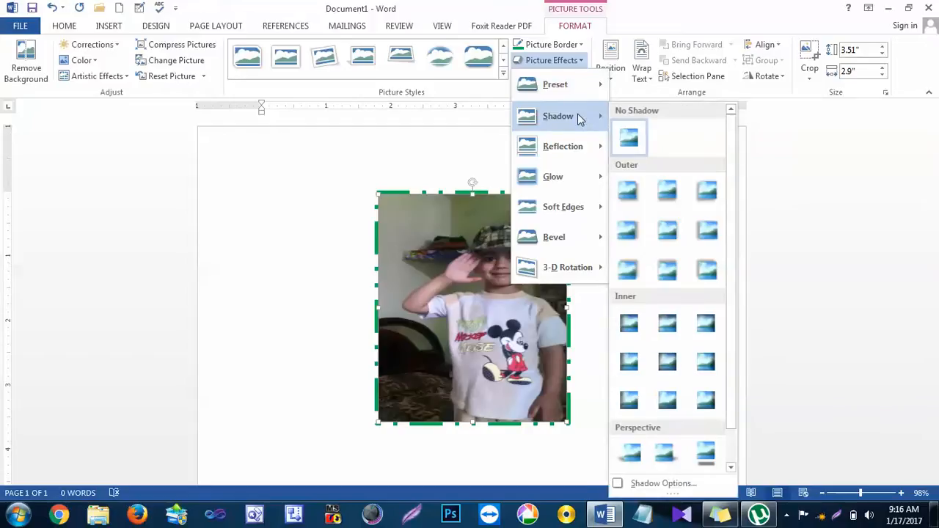
left_click(358, 357)
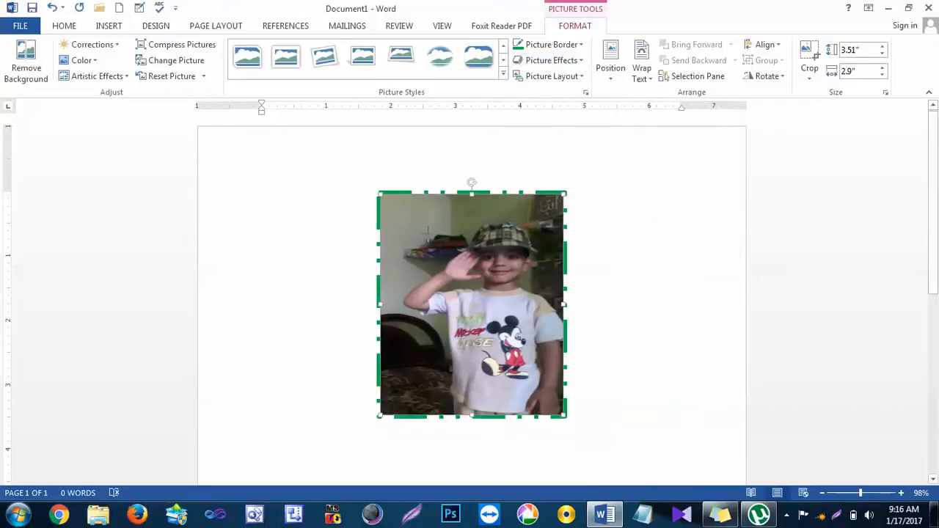
Step: Shrink the photo to about 2.2" high by 1.82" wide, and preview the shadow effects with No Shadow kept
left_click_drag(428, 231, 509, 271)
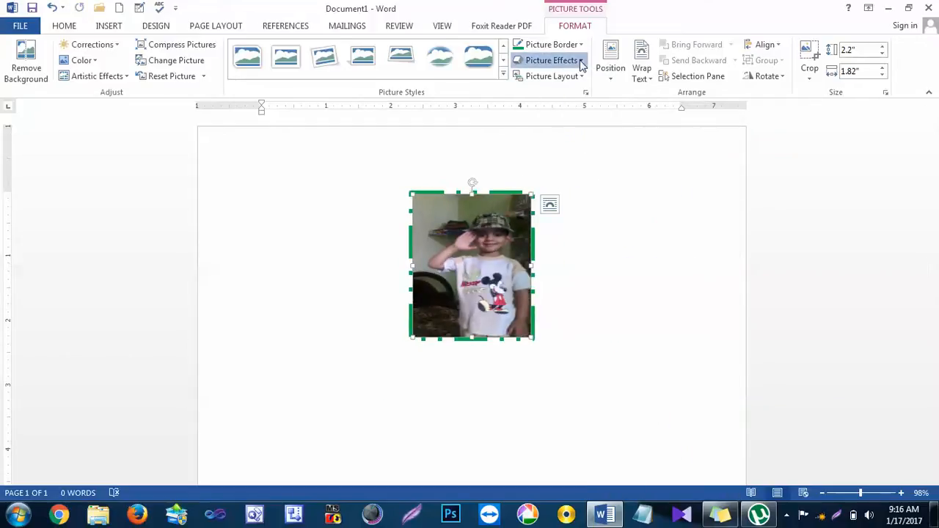
left_click(581, 64)
mouse_move(593, 122)
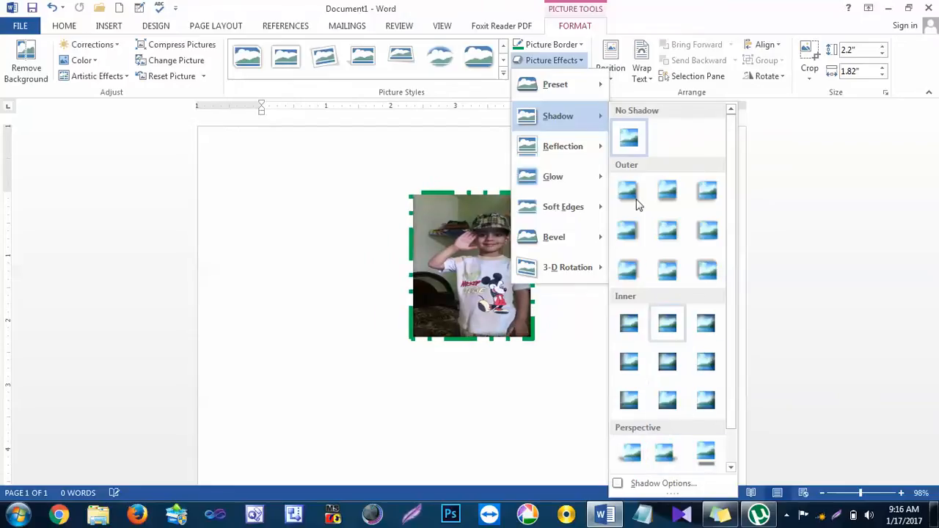
left_click(634, 138)
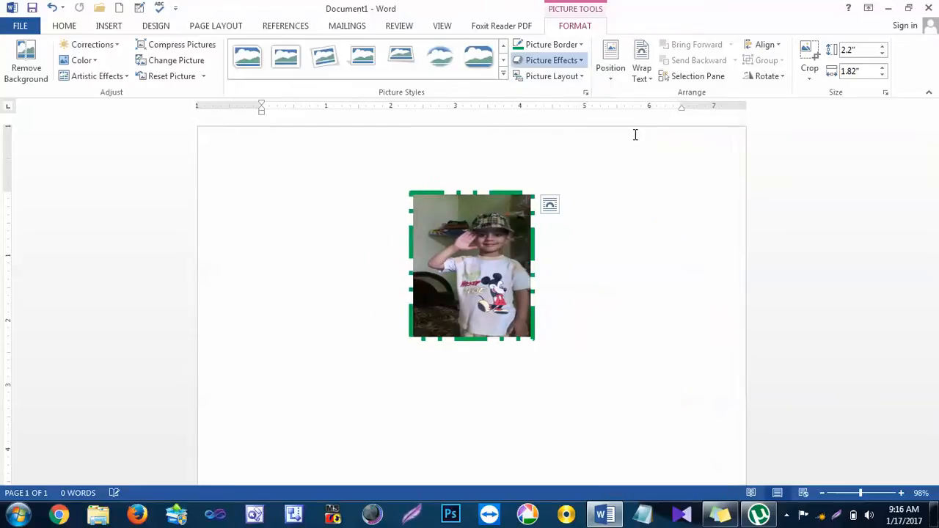
Step: Apply the middle reflection variation from the second row to the photo, and remove it with No Reflection
left_click(559, 61)
mouse_move(585, 147)
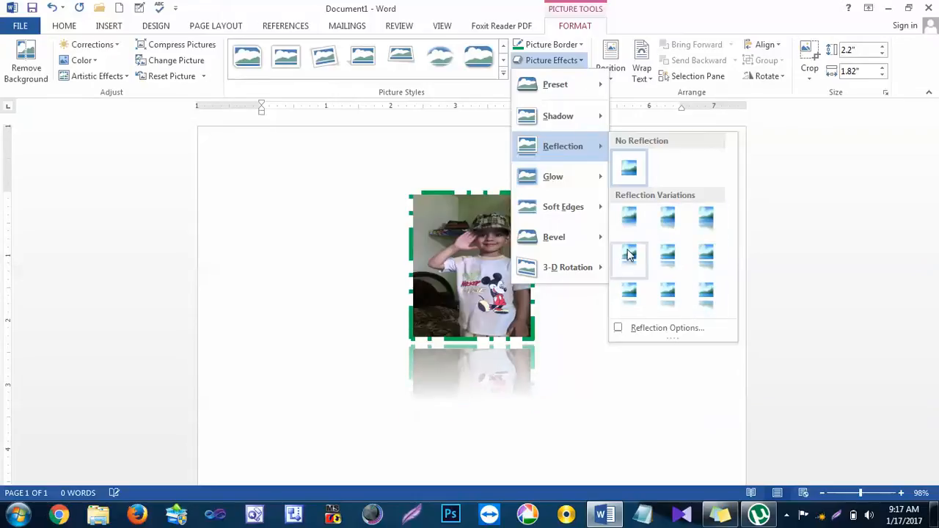
left_click(675, 265)
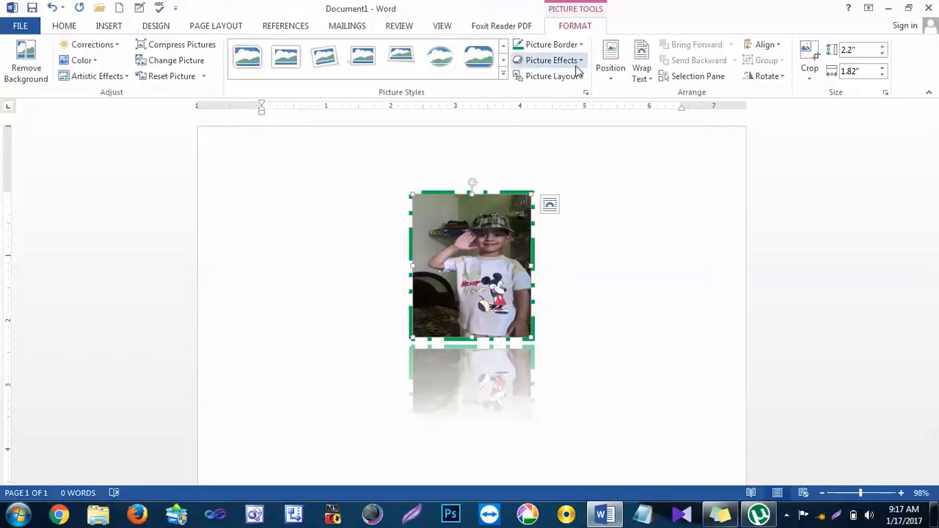
left_click(547, 61)
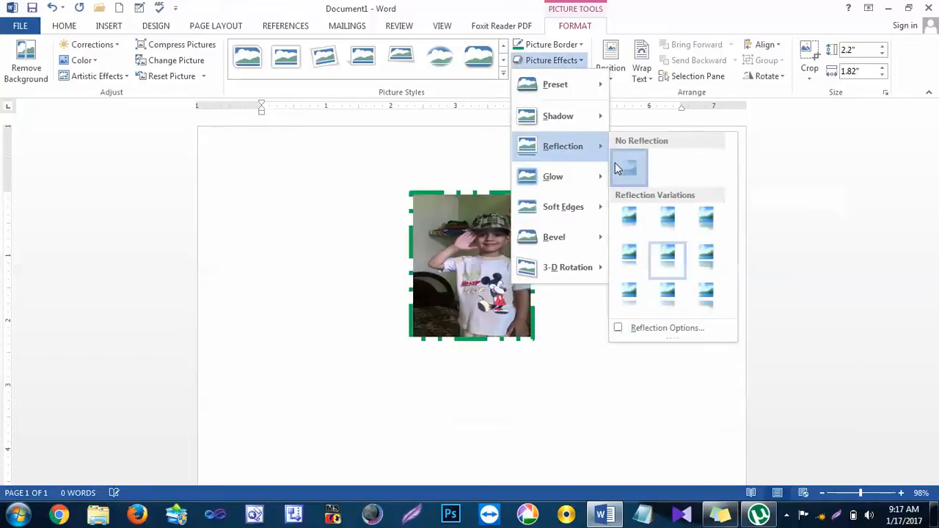
left_click(628, 167)
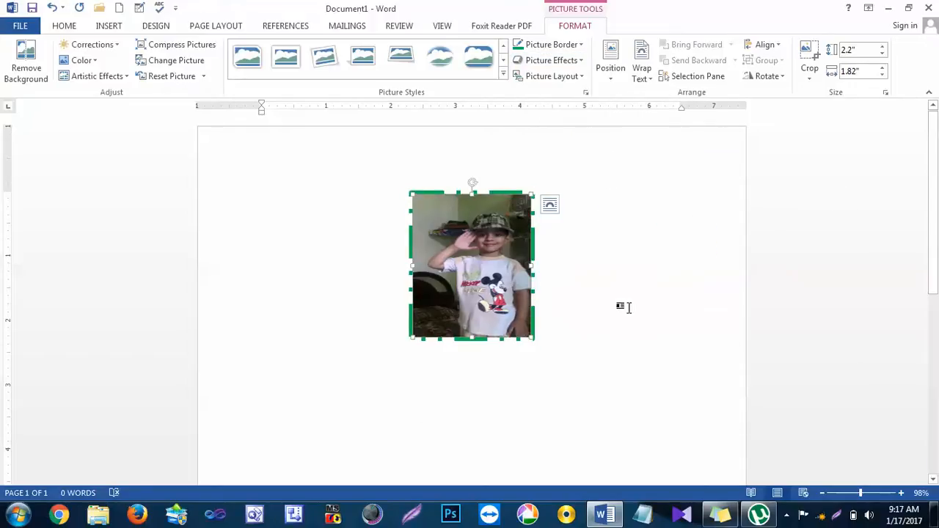
Step: Preview the glow variations on the photo and apply the 50 Point soft edges effect
left_click(546, 60)
mouse_move(587, 182)
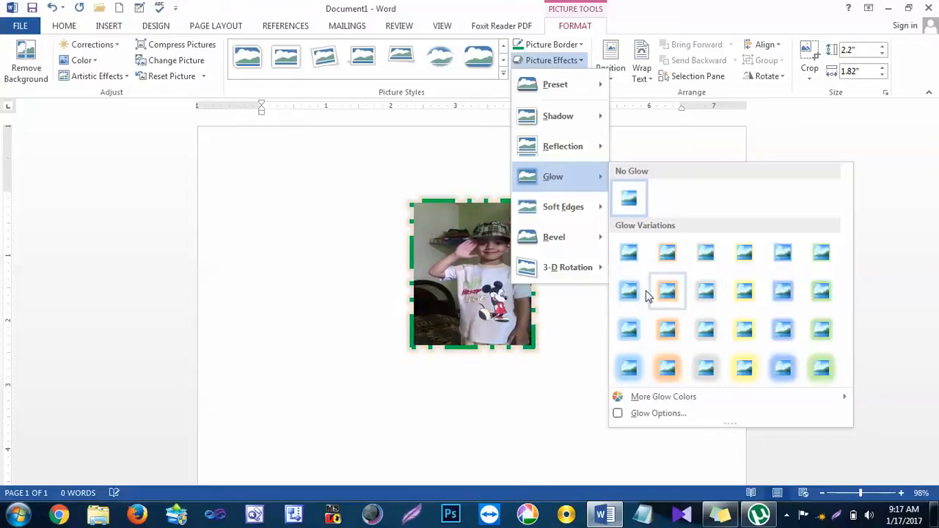
mouse_move(576, 211)
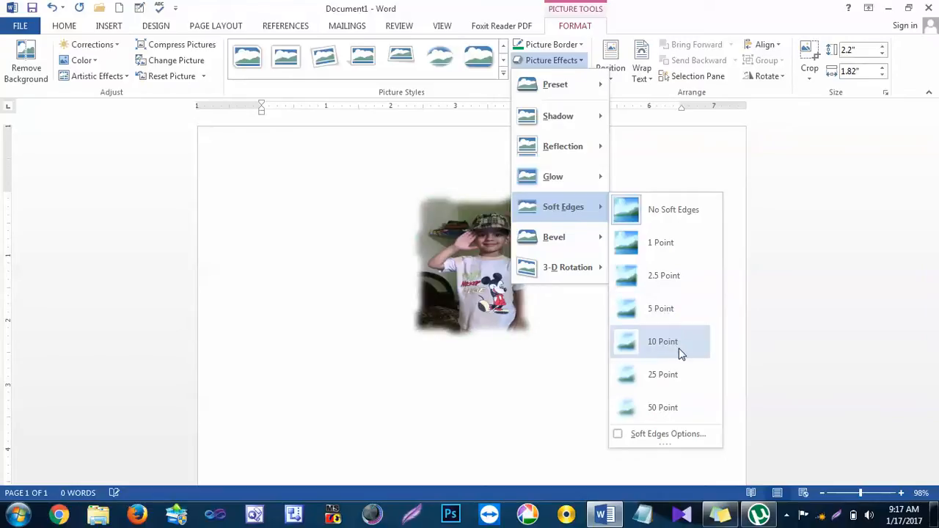
left_click(680, 410)
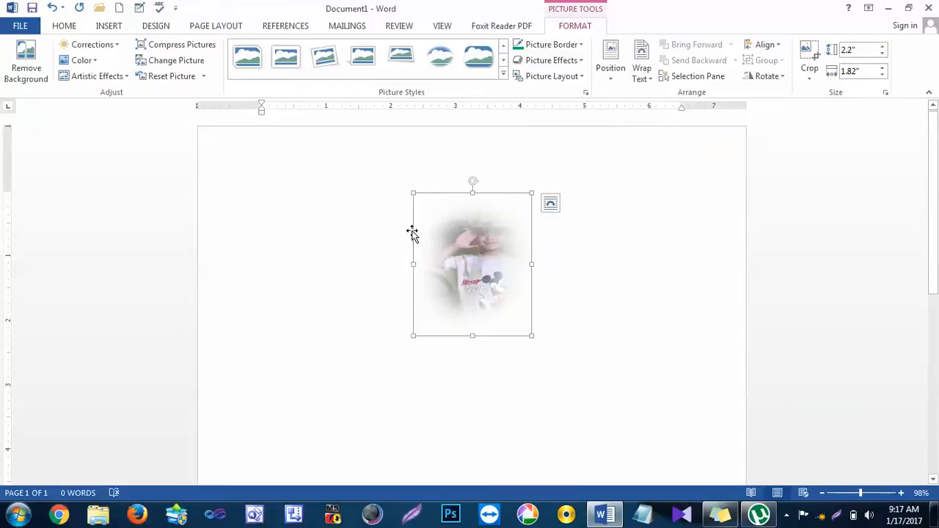
Step: Reset the photo's formatting and preview the bevel and 3-D rotation effects, keeping No Rotation selected
left_click(153, 78)
left_click(552, 60)
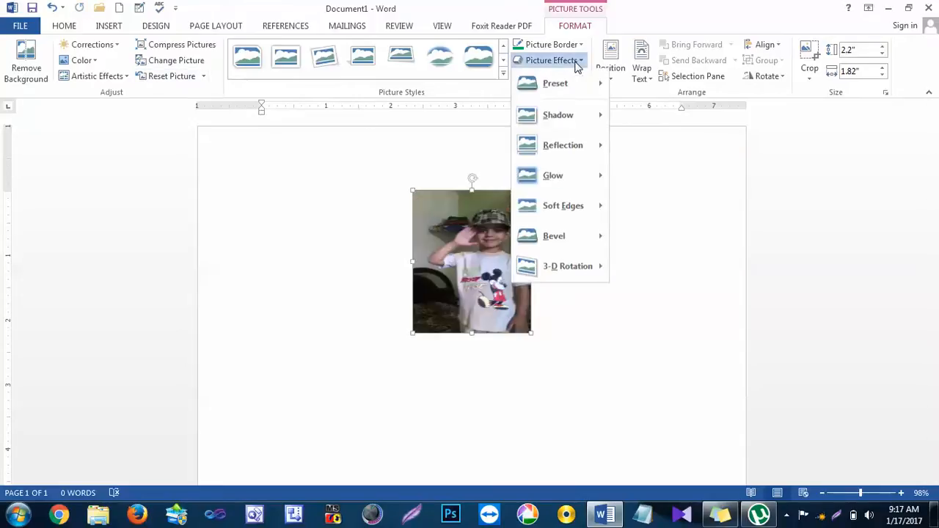
mouse_move(591, 241)
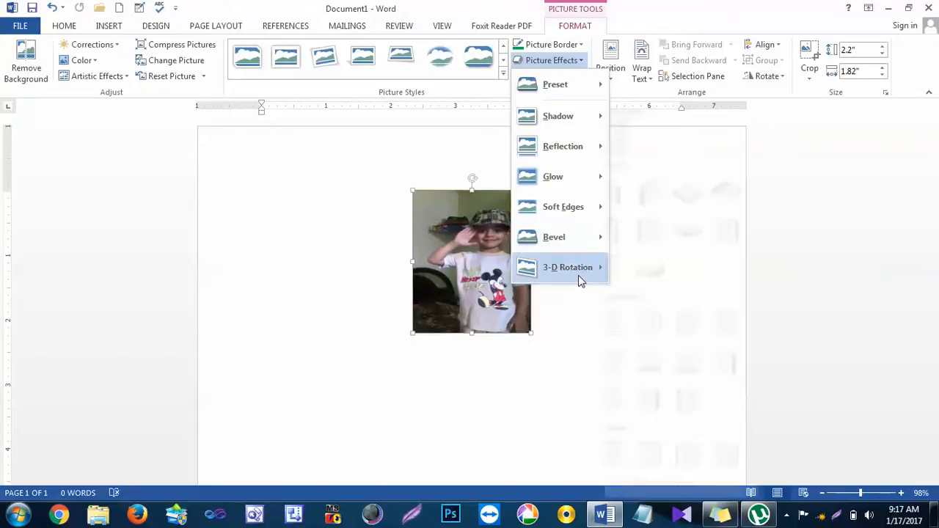
mouse_move(578, 281)
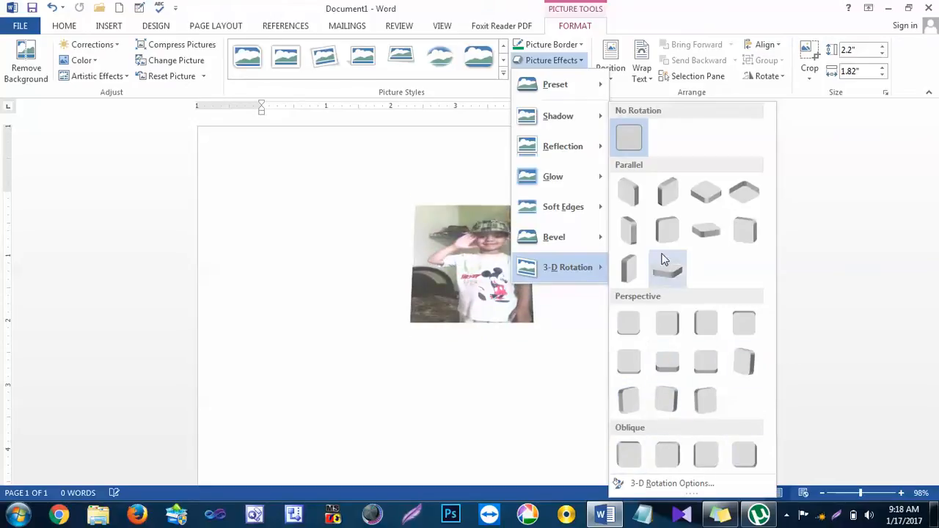
left_click(625, 138)
left_click(552, 62)
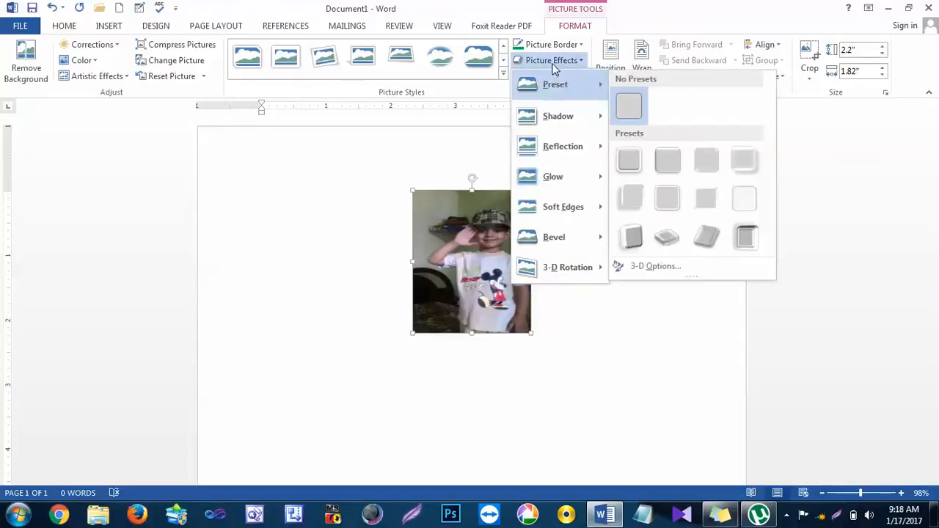
left_click(554, 65)
Step: Convert the photo to the Snapshot Picture List picture layout and enter the person's name as its caption
left_click(576, 81)
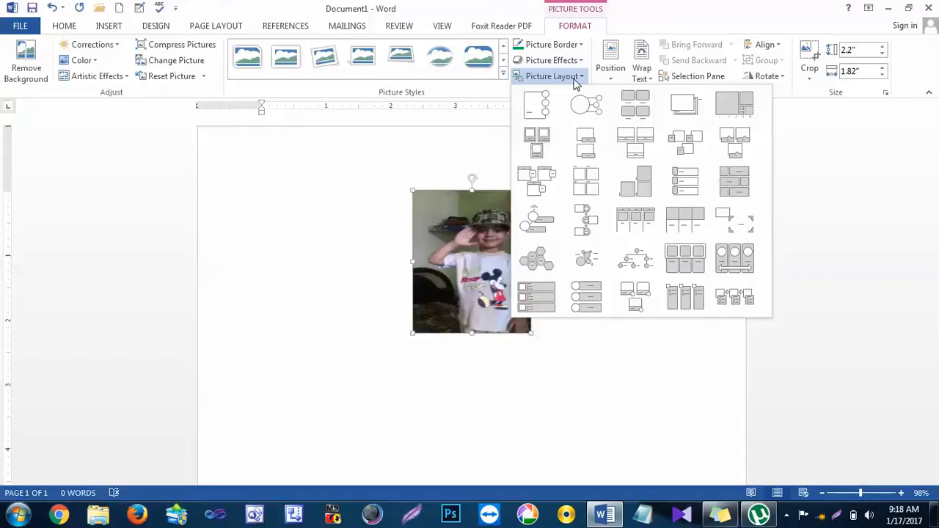
left_click(687, 102)
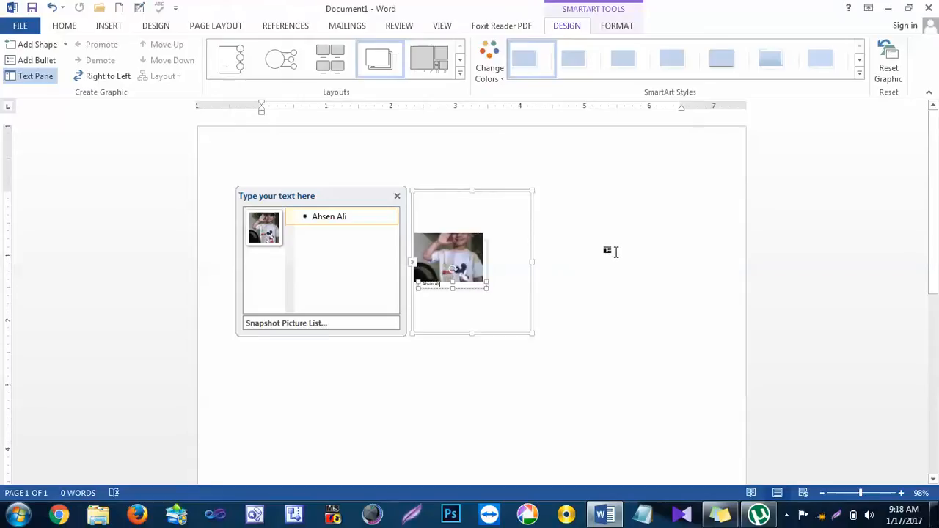
left_click(613, 251)
left_click(484, 264)
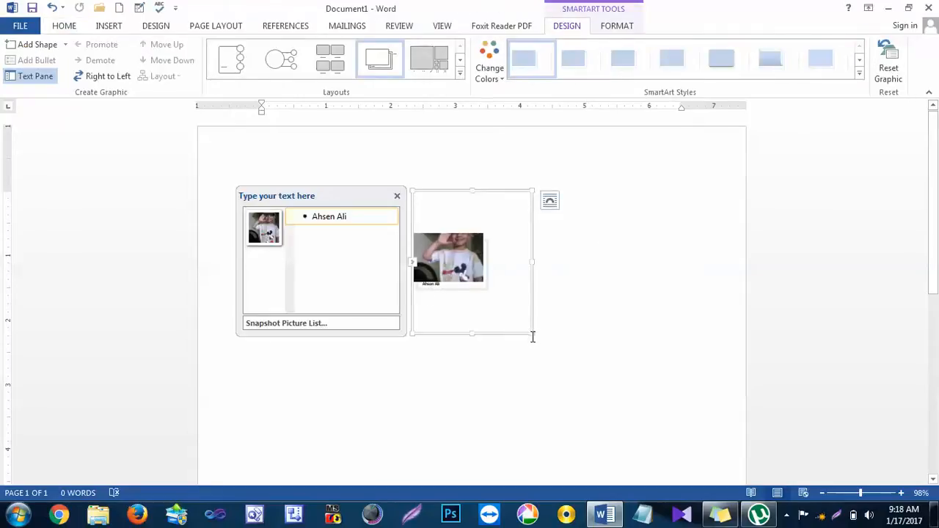
Step: Enlarge the SmartArt graphic's frame and the picture inside it
left_click_drag(531, 334, 577, 398)
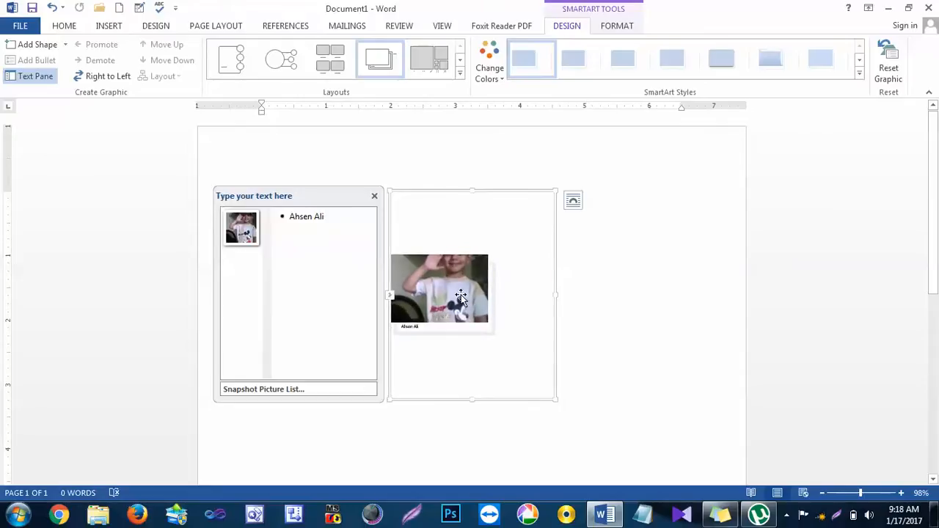
left_click(486, 322)
left_click_drag(488, 321, 496, 342)
left_click(512, 348)
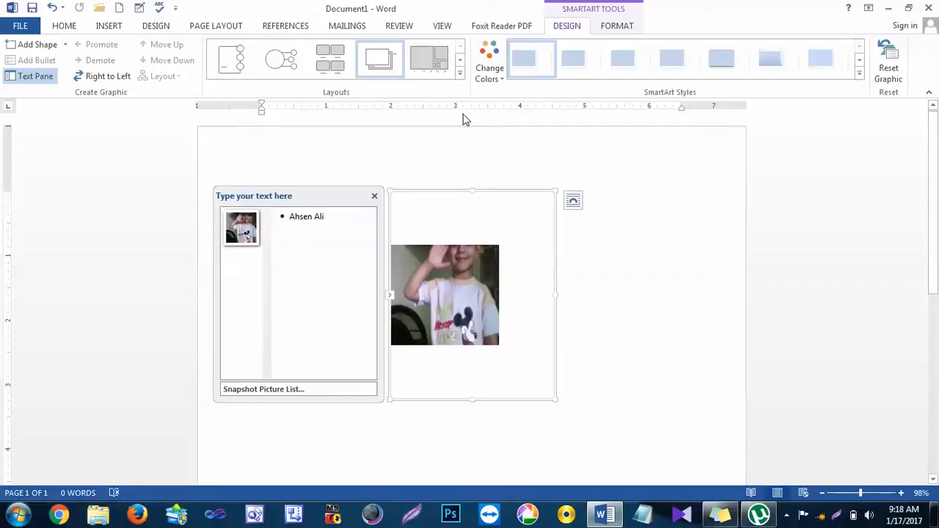
Step: Change the SmartArt graphic's layout to Titled Picture Blocks and deselect it to view the result
left_click(460, 73)
left_click(434, 105)
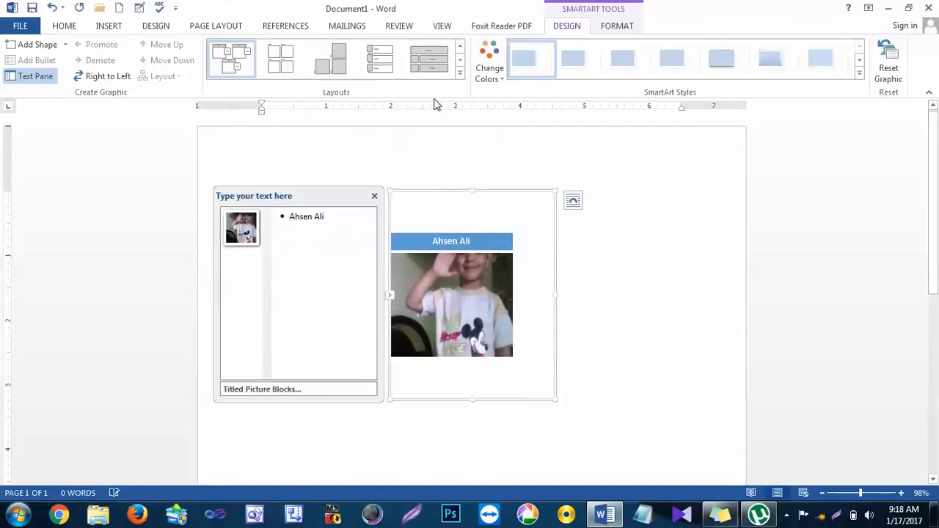
left_click(647, 336)
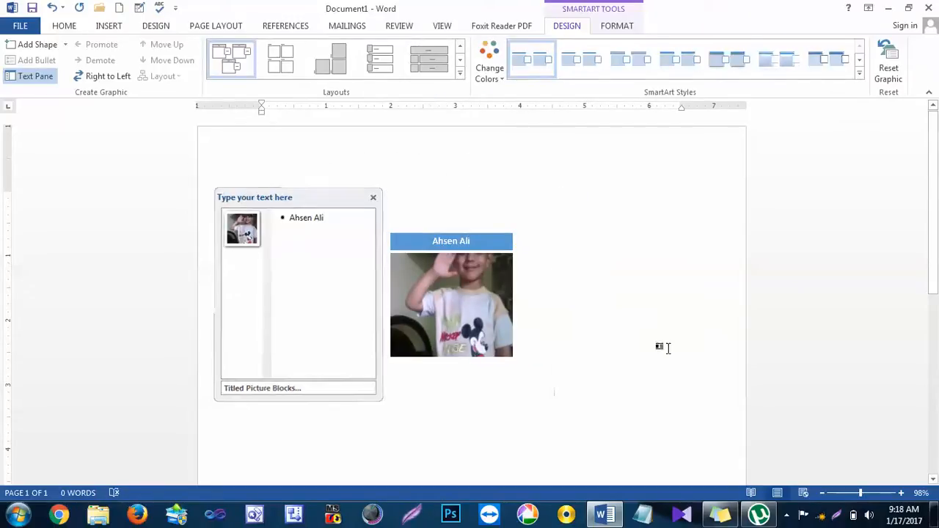
Step: Try the Ascending Picture Accent Process layout on the SmartArt graphic, followed by the Framed Text Picture layout
left_click(454, 250)
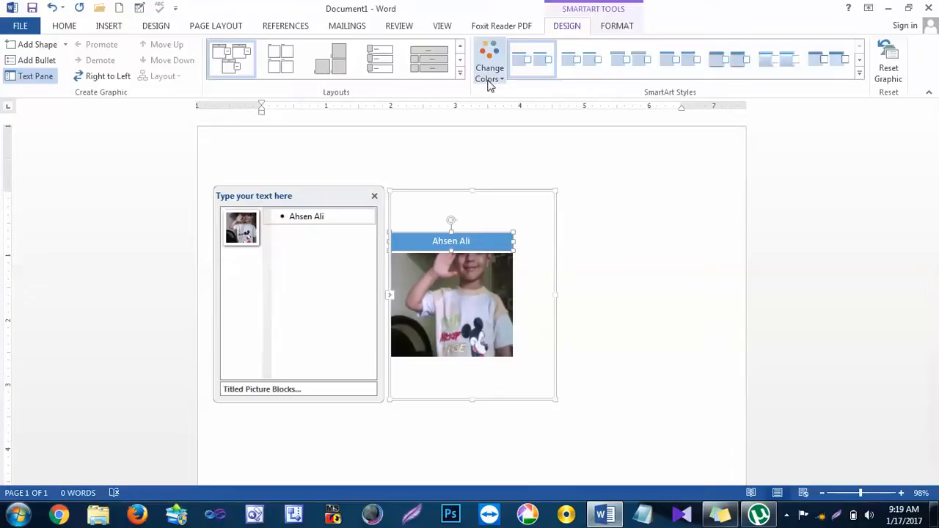
left_click(460, 74)
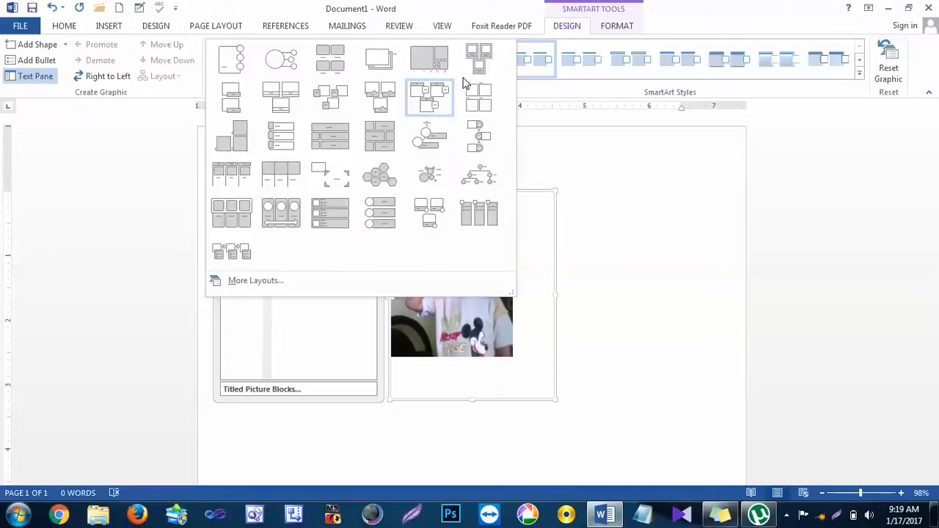
left_click(434, 143)
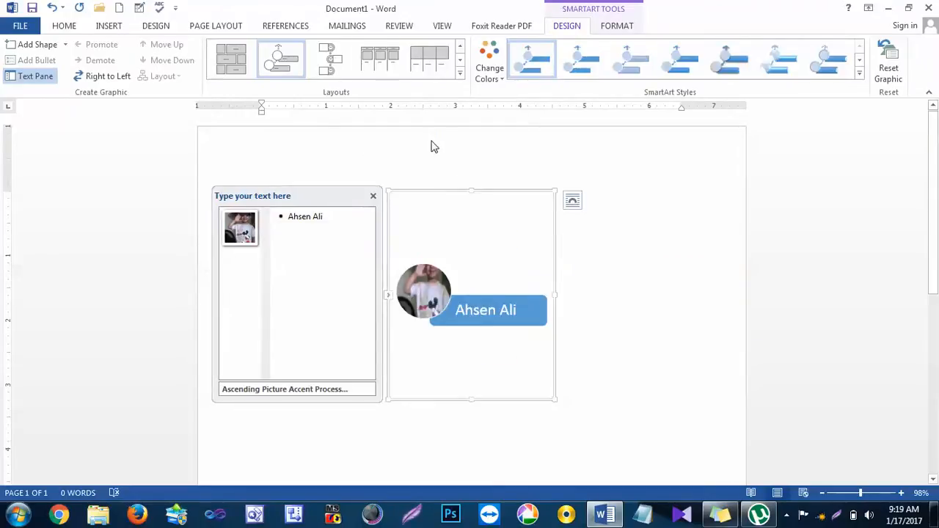
left_click(459, 73)
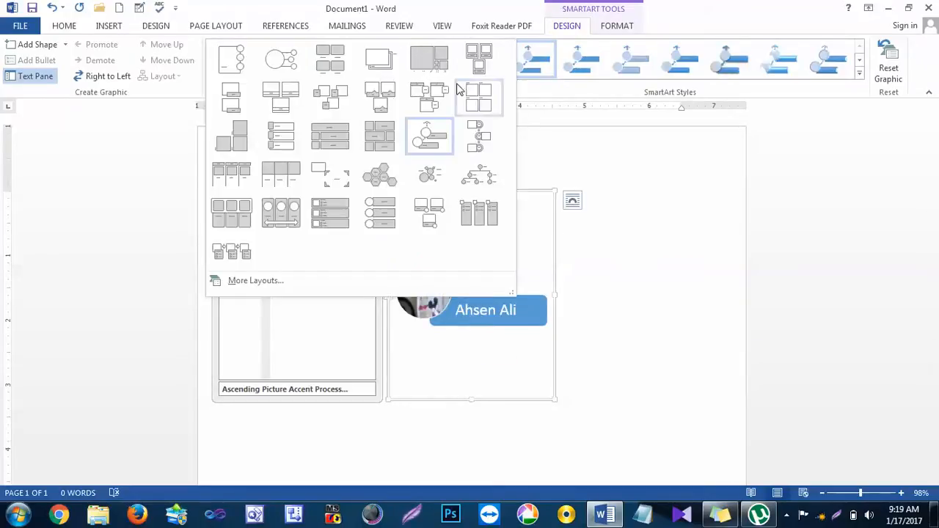
left_click(340, 183)
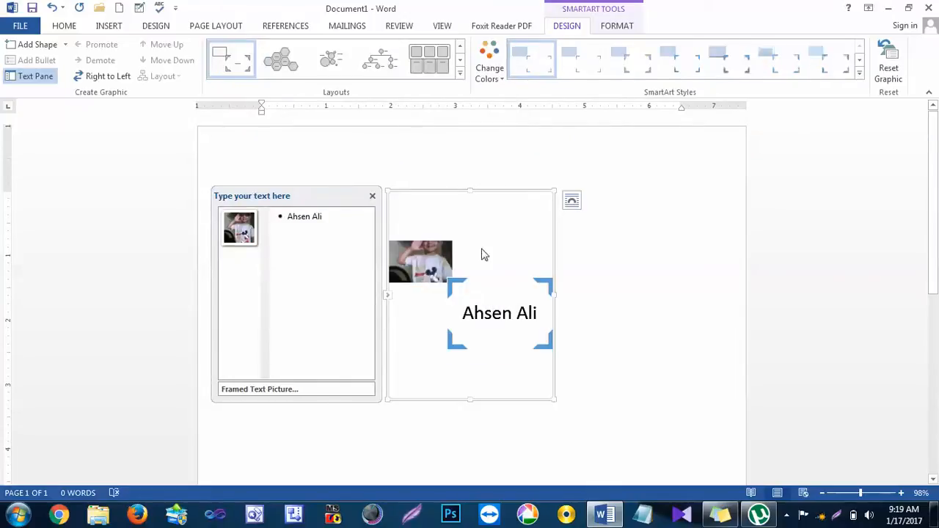
Step: Change the SmartArt graphic's layout to Circle Picture Hierarchy and deselect it to view the result
left_click(460, 72)
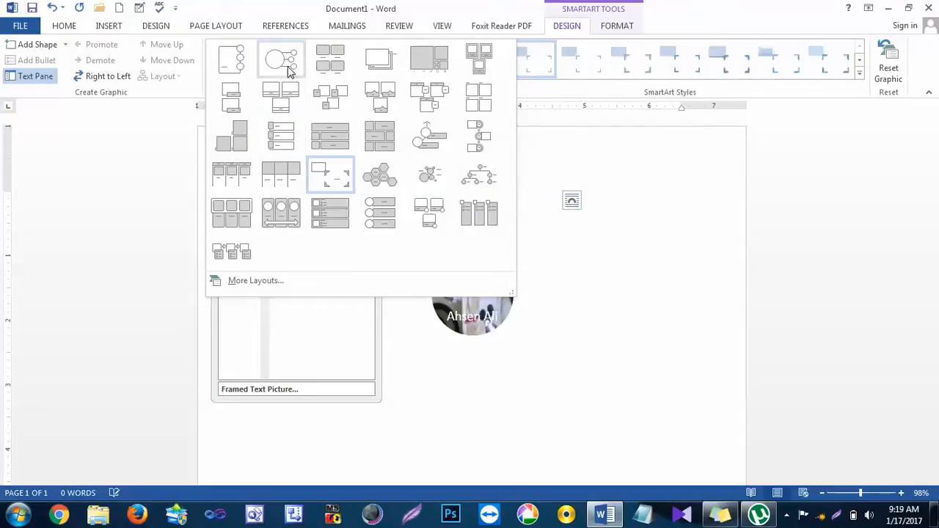
left_click(467, 181)
left_click(685, 280)
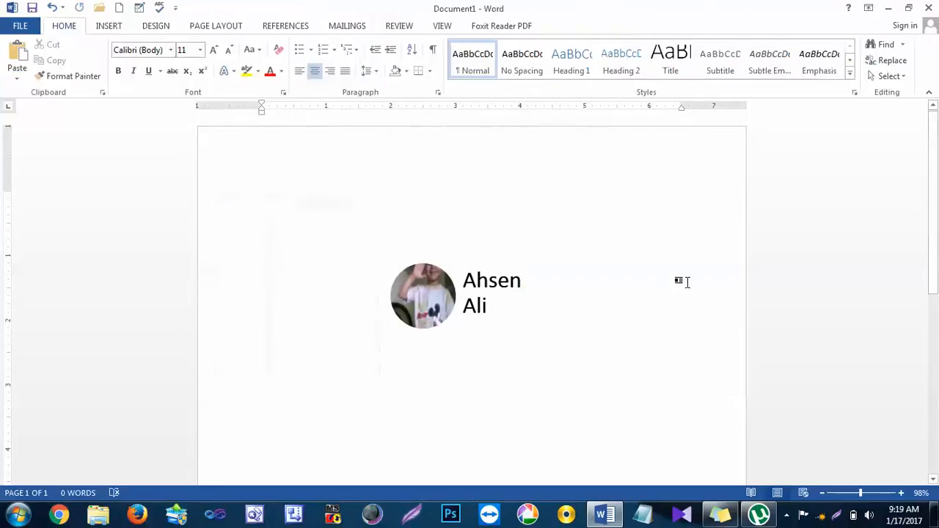
Step: Look over the picture formatting tools for the circular picture and close the SmartArt text pane
left_click(447, 298)
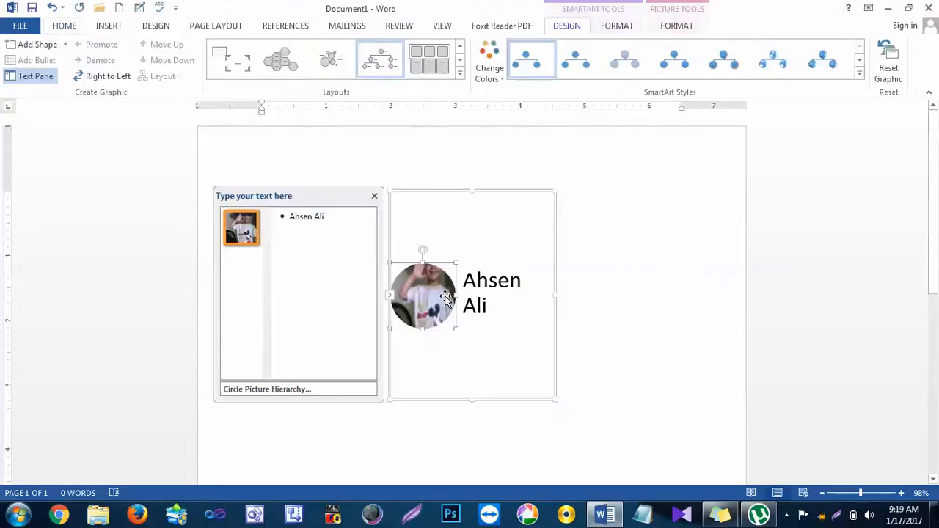
left_click(679, 16)
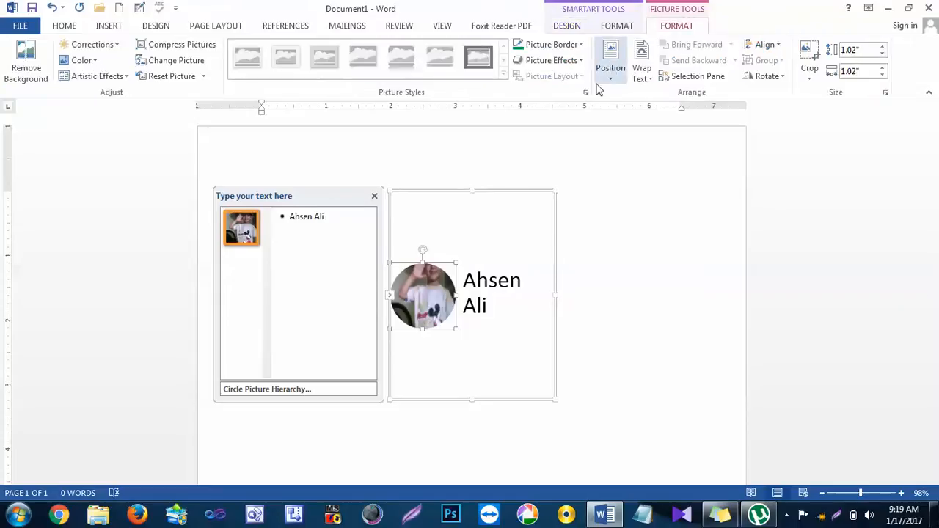
left_click(592, 212)
left_click(418, 281)
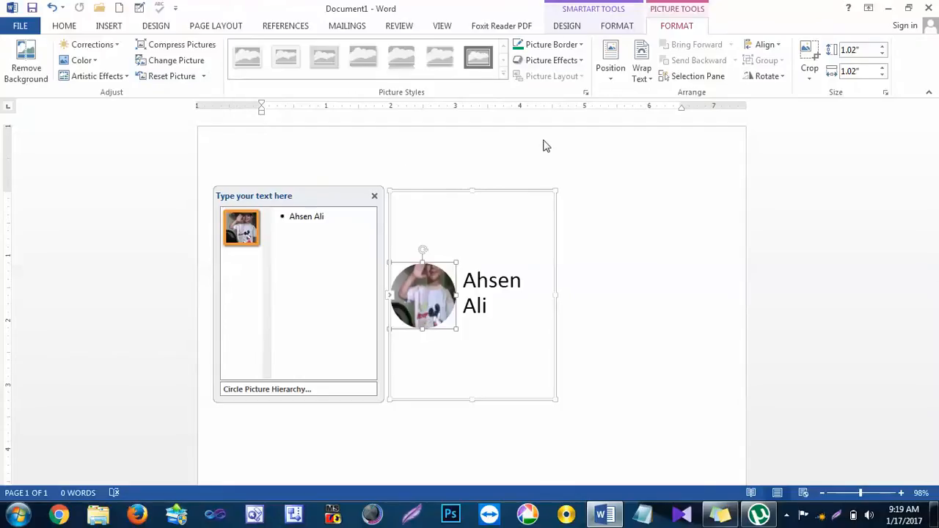
left_click(528, 216)
left_click(375, 196)
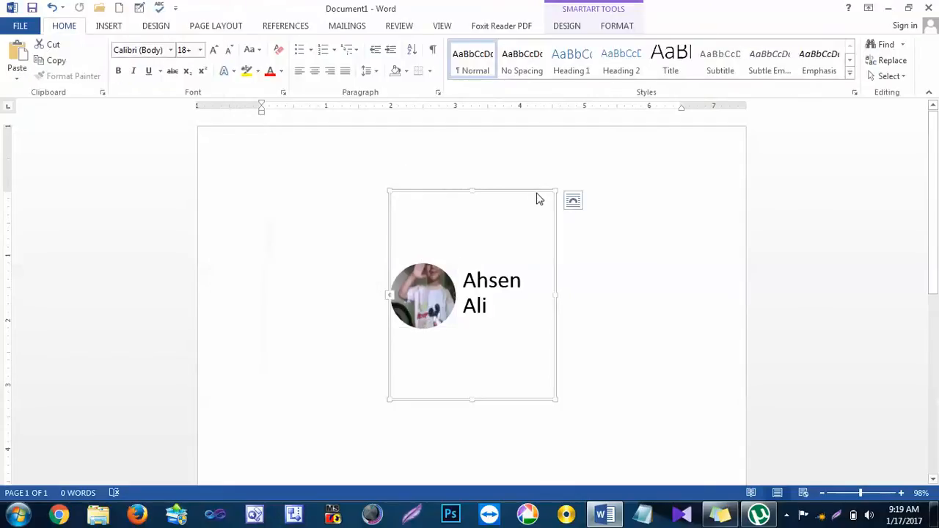
Step: Browse the SmartArt layouts, delete the graphic, and undo back to the original unconverted photo
left_click(604, 17)
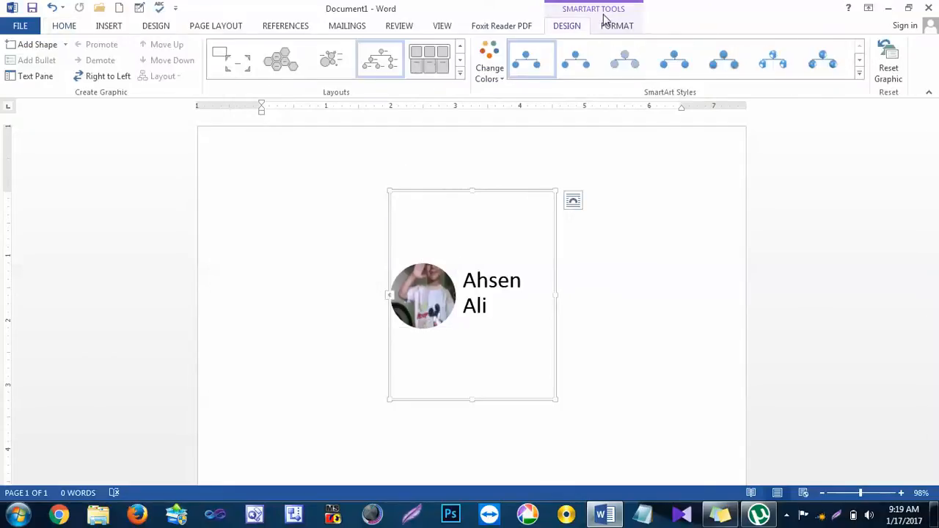
left_click(460, 72)
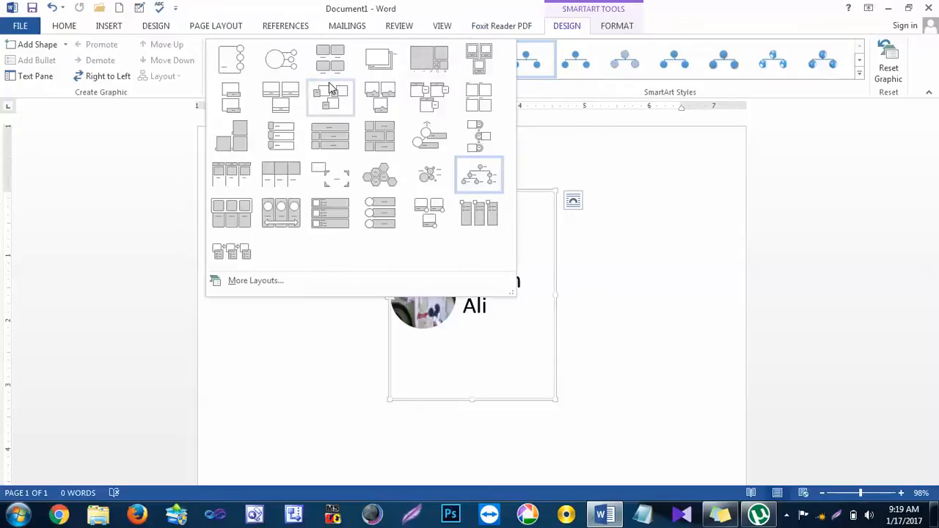
left_click(567, 244)
key("Delete")
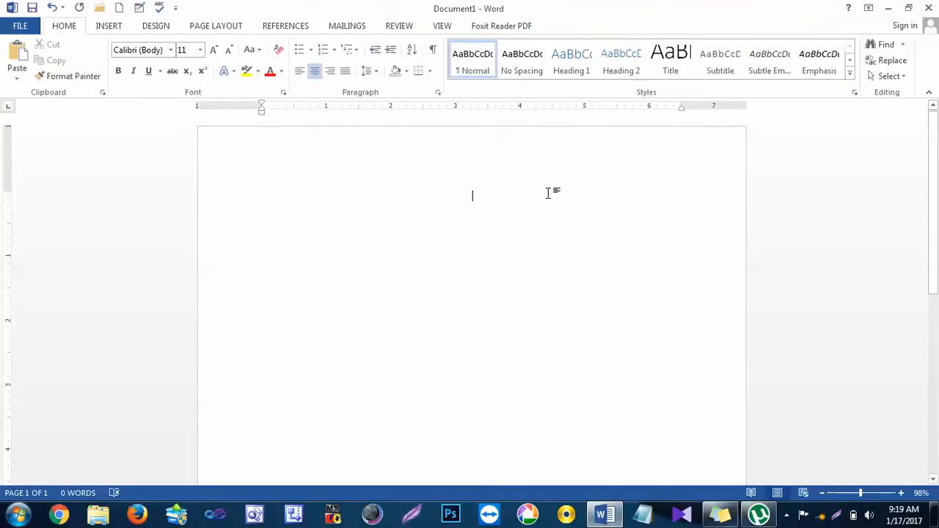
key("ctrl+z")
key("ctrl+z")
key("ctrl+z")
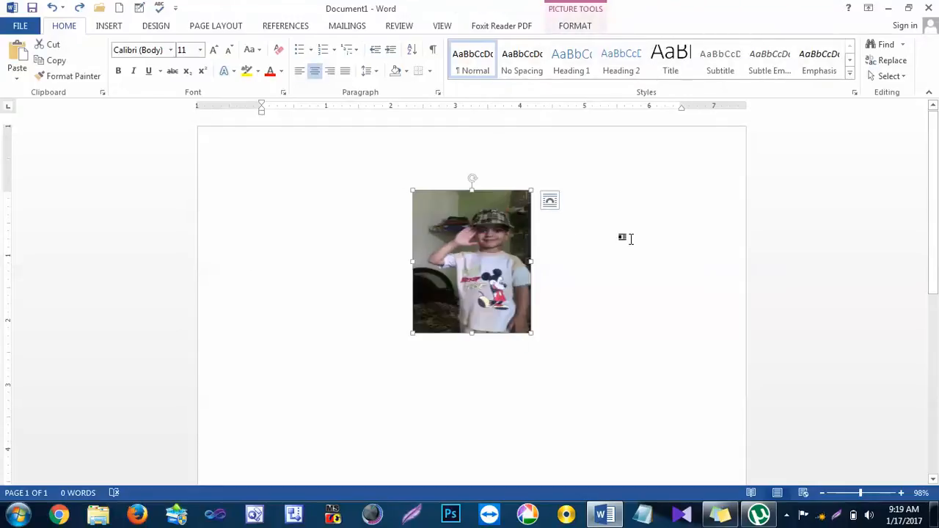
Step: Open the position options for the selected photo
left_click(583, 15)
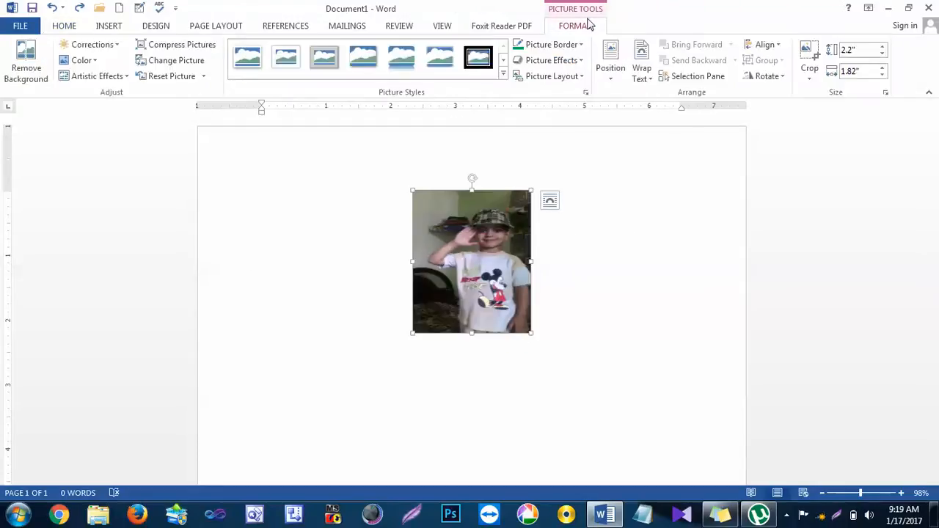
left_click(615, 79)
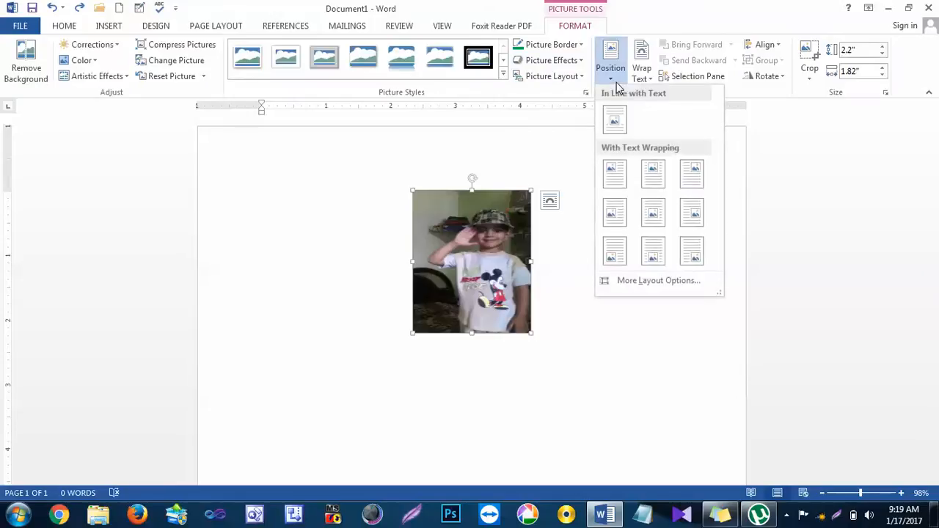
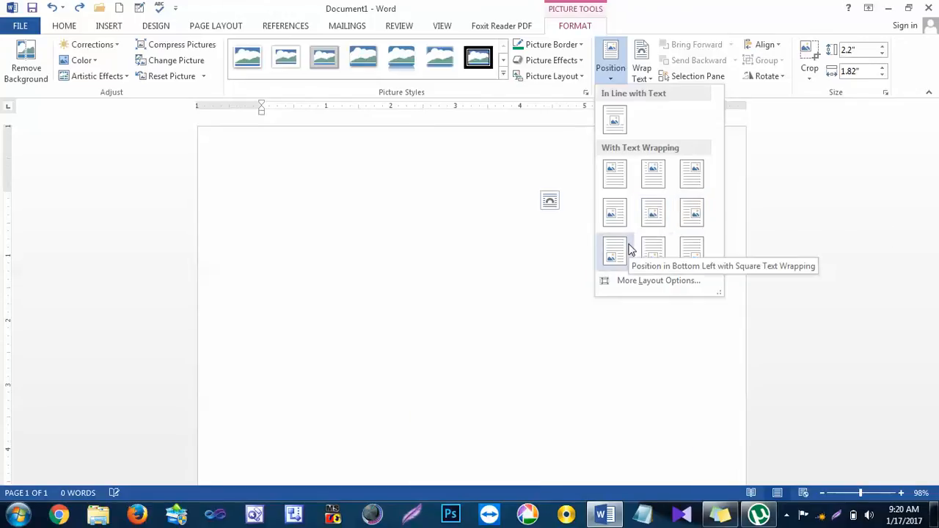
Step: Try the photo in the bottom centre and top left page positions with square text wrapping, and delete it
left_click(655, 249)
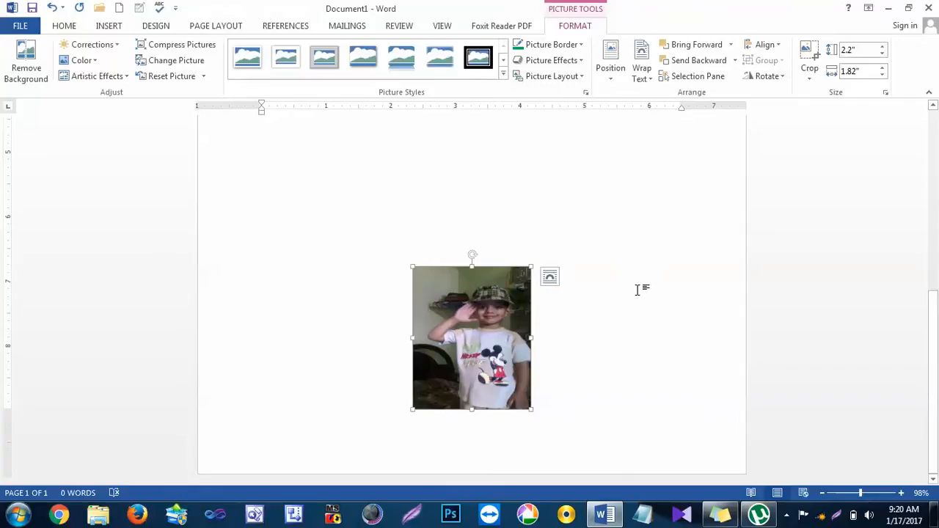
left_click(610, 73)
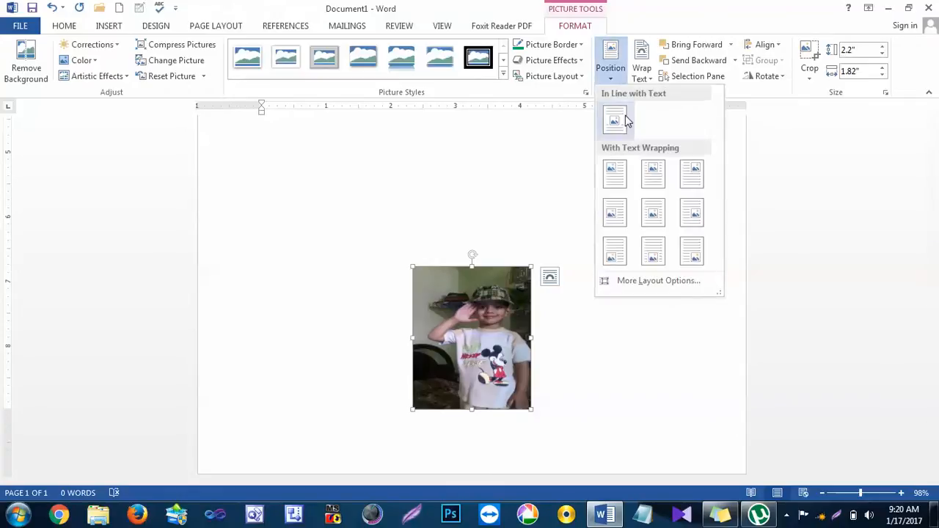
left_click(625, 169)
scroll(551, 246, "up", 8)
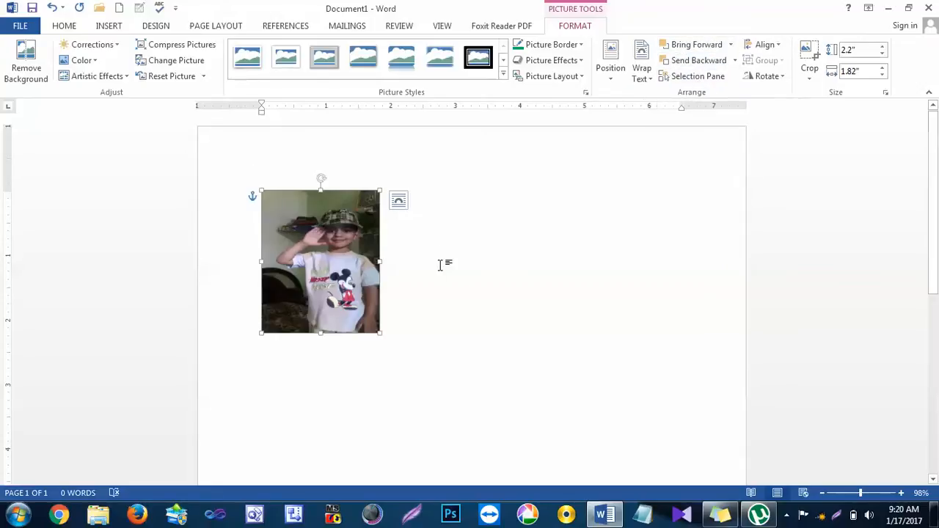
key("Delete")
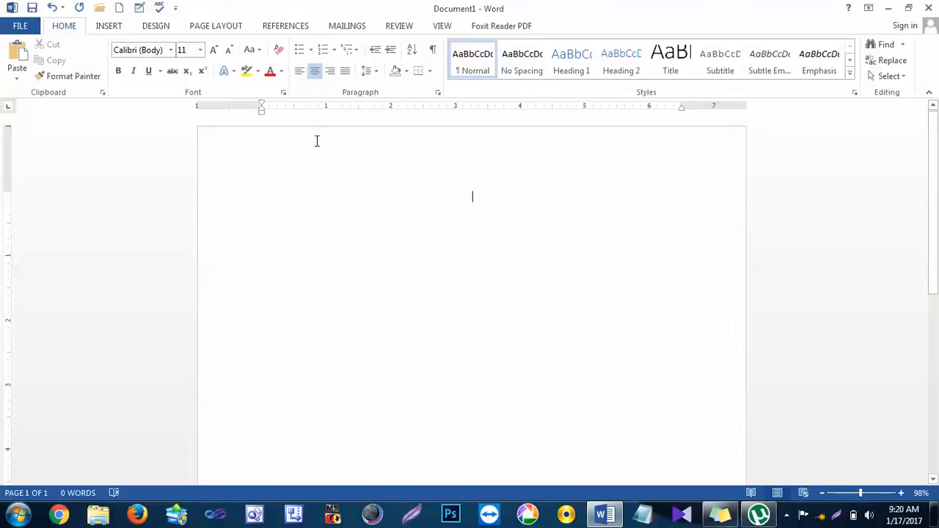
Step: Draw a rectangle about 2.62" wide and 0.92" high near the upper middle of the page and give it the solid orange shape style
left_click(107, 27)
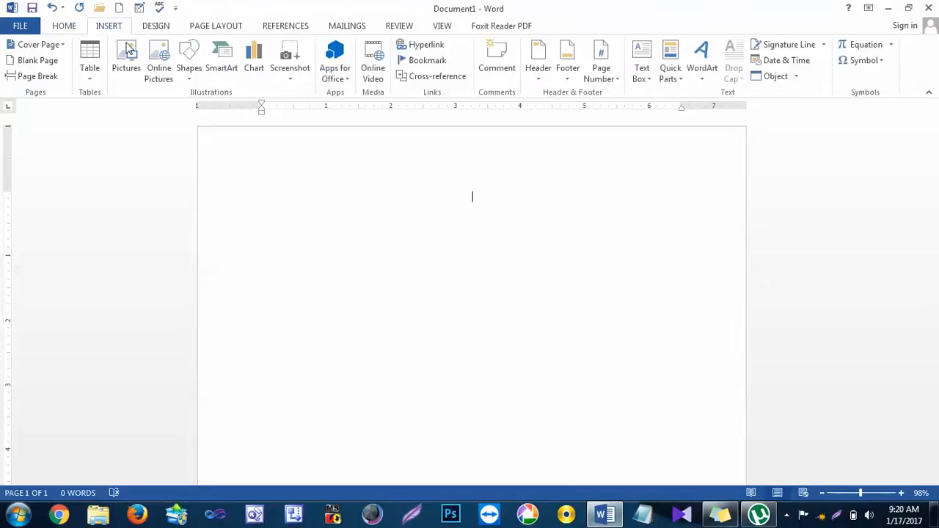
left_click(189, 77)
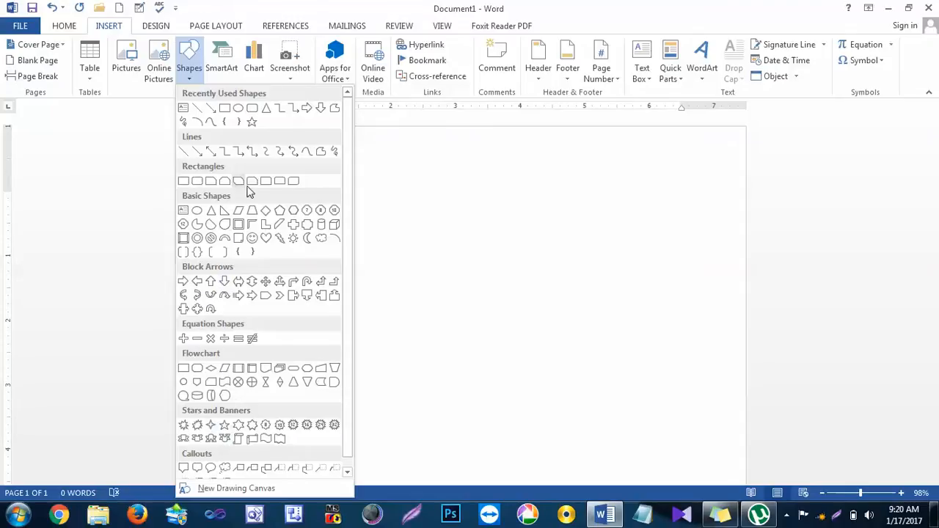
left_click(187, 183)
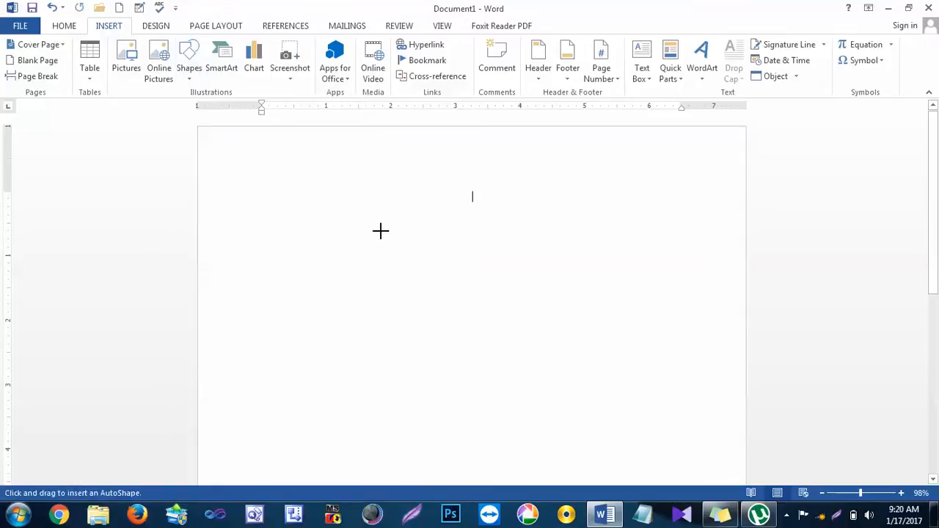
left_click_drag(342, 226, 511, 286)
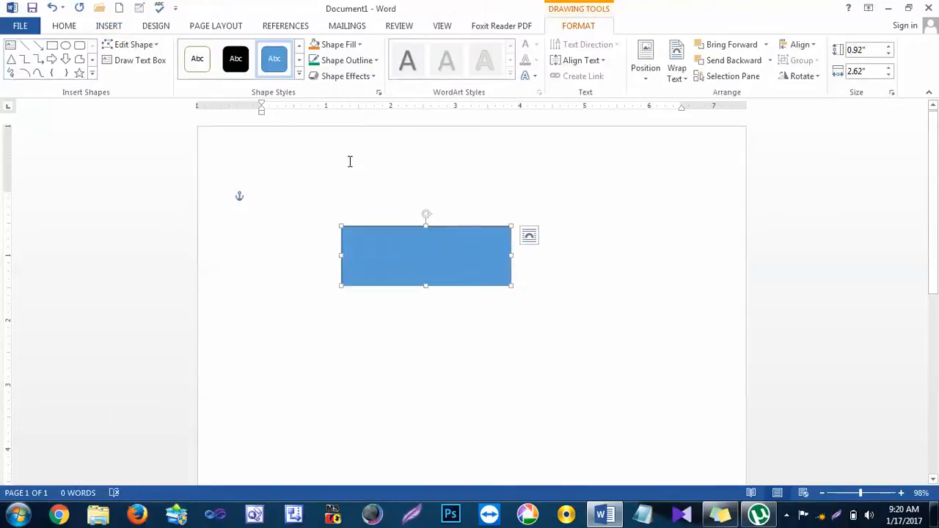
left_click(299, 74)
left_click(276, 95)
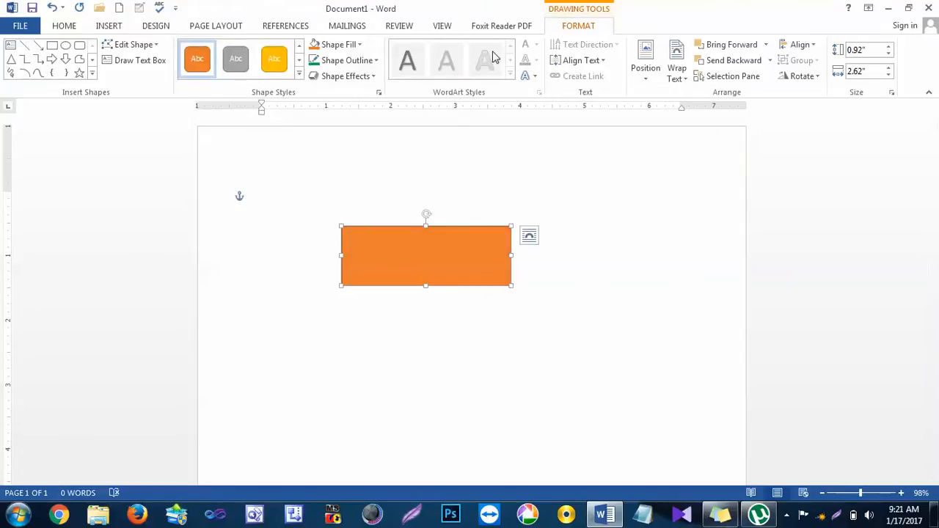
Step: Draw an oval about 2.56" by 1.3" overlapping the rectangle and a 5-point star about 1.8" by 1.35" overlapping the oval's right end
left_click(65, 45)
mouse_move(387, 236)
left_mouse_down()
mouse_move(411, 268)
mouse_move(554, 321)
mouse_move(502, 276)
mouse_move(546, 275)
left_mouse_up()
left_click(546, 311)
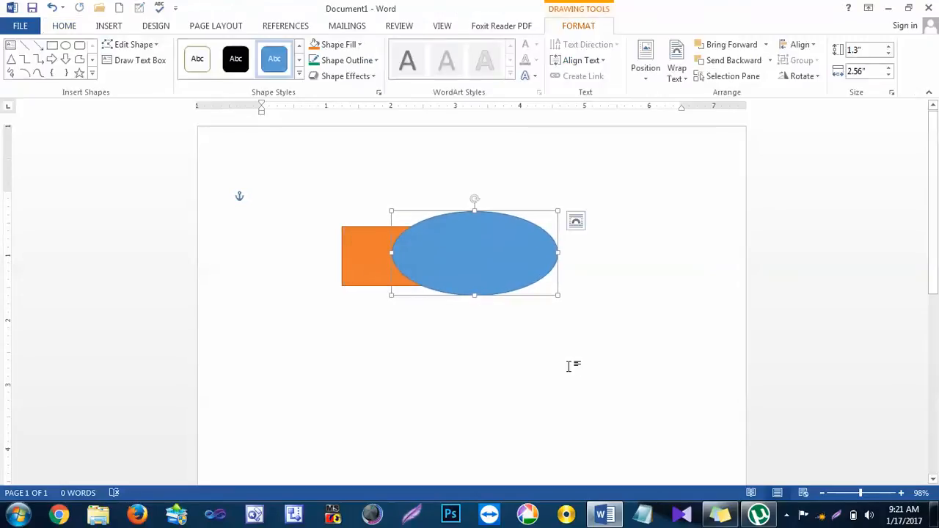
left_click(79, 73)
mouse_move(510, 229)
left_mouse_down()
mouse_move(553, 275)
mouse_move(627, 317)
left_mouse_up()
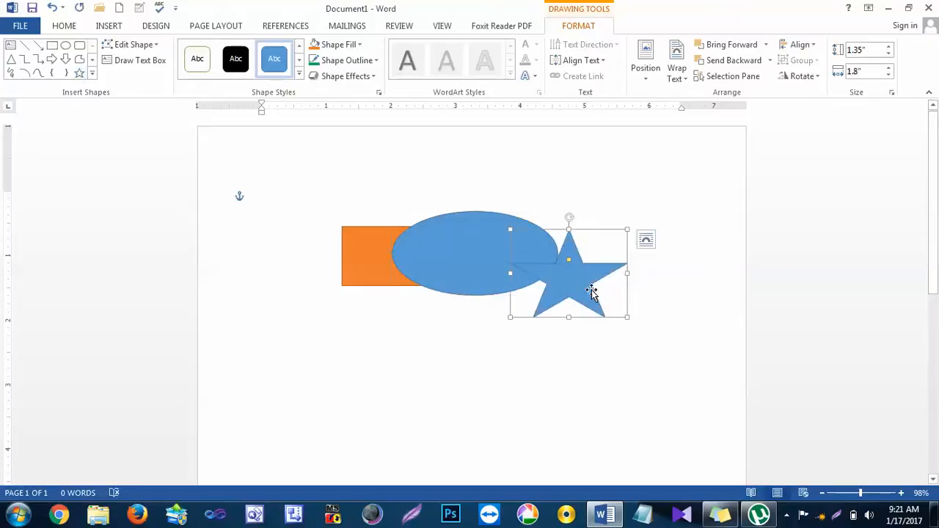
mouse_move(588, 287)
left_mouse_down()
mouse_move(558, 263)
mouse_move(553, 279)
left_mouse_up()
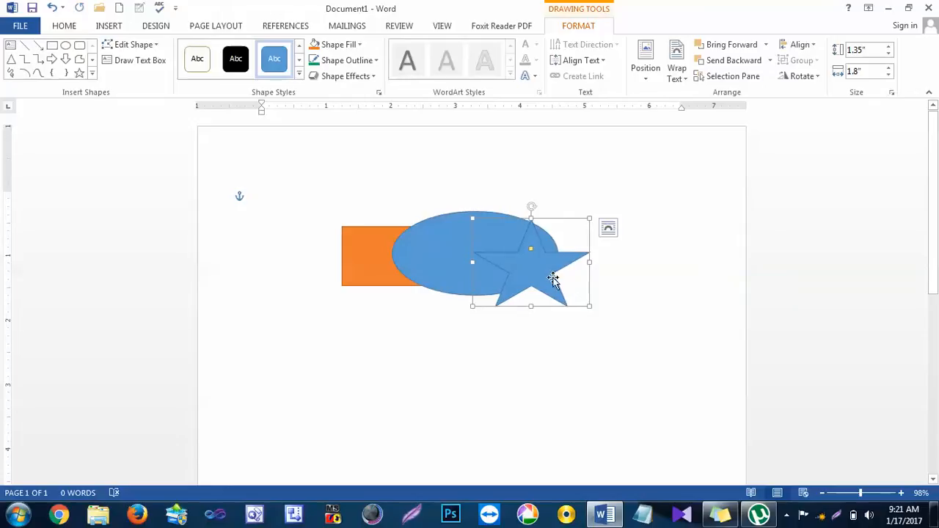
Step: Widen the orange rectangle to about 3.34" and apply the solid black shape style to the star
left_click(371, 269)
left_click_drag(511, 256, 557, 256)
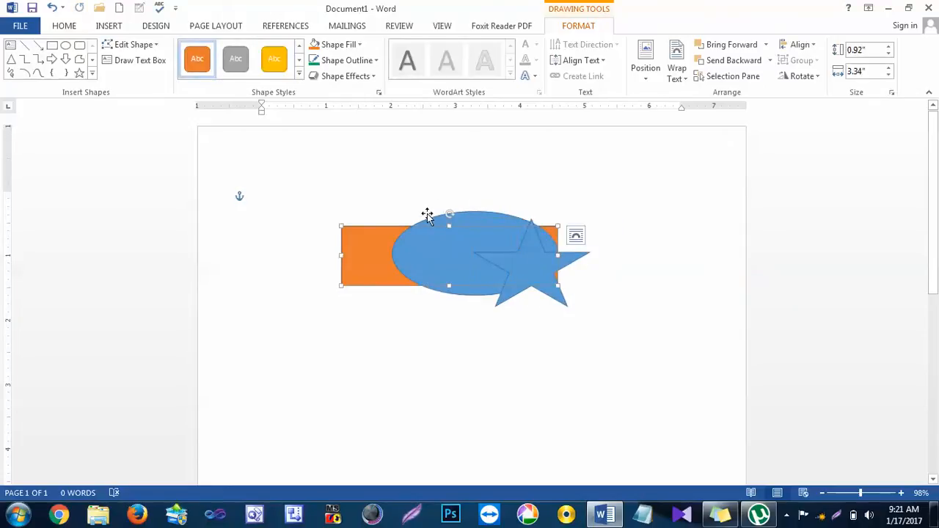
left_click(466, 217)
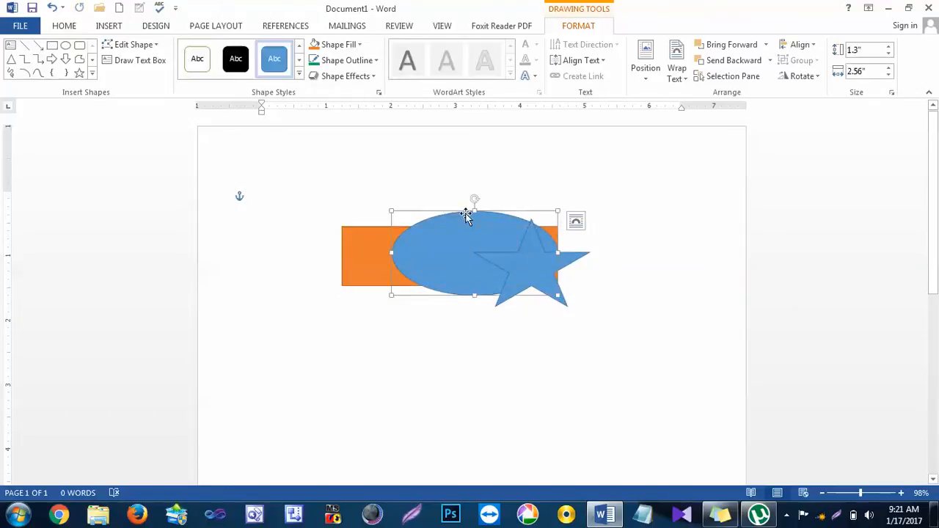
left_click(561, 301)
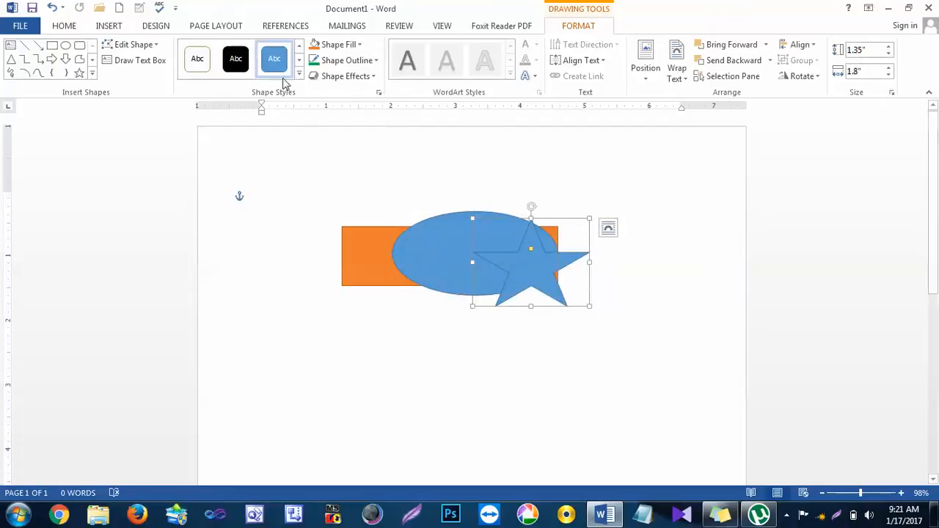
left_click(235, 59)
left_click(564, 400)
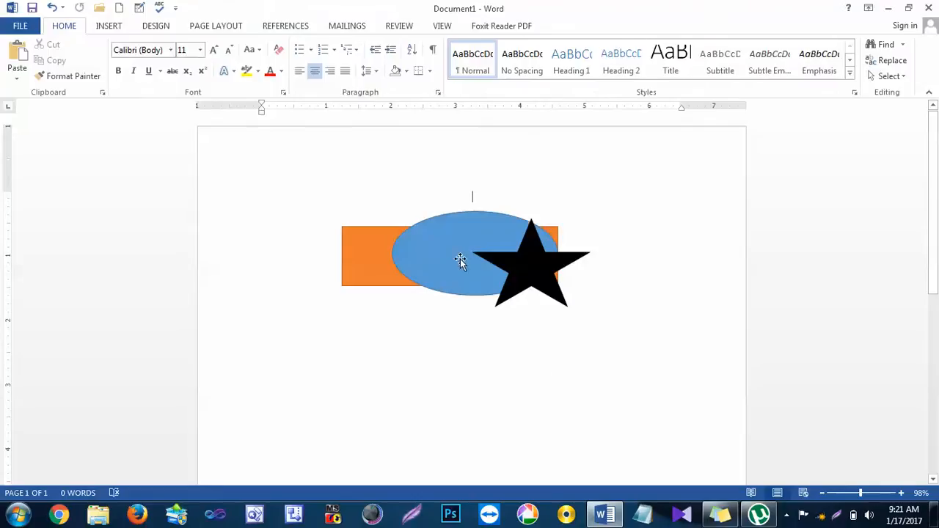
Step: Bring the orange rectangle forward one level at a time until it is in front of both the oval and the star
left_click(550, 269)
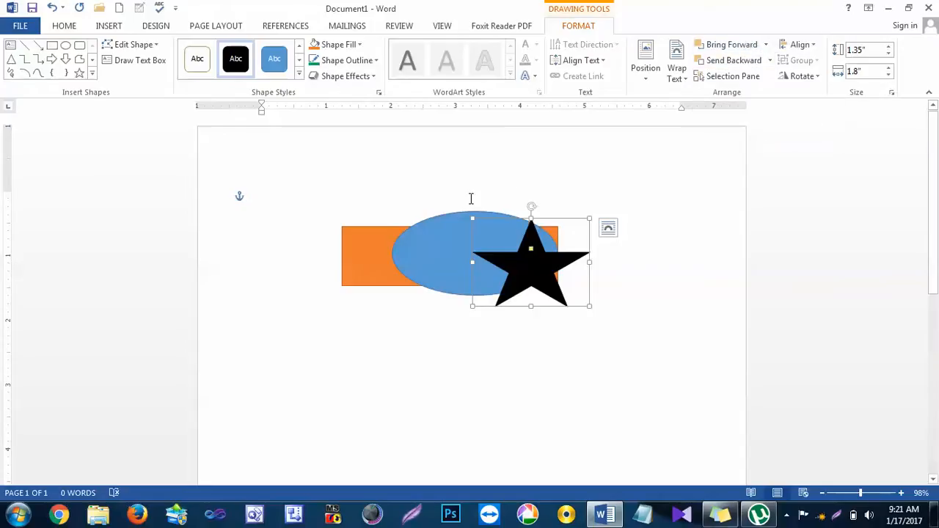
left_click(393, 233)
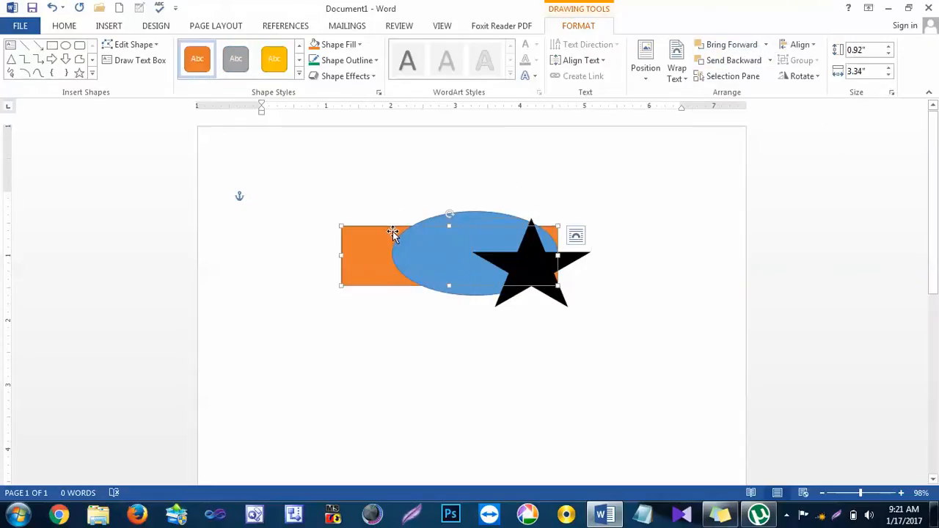
left_click(766, 45)
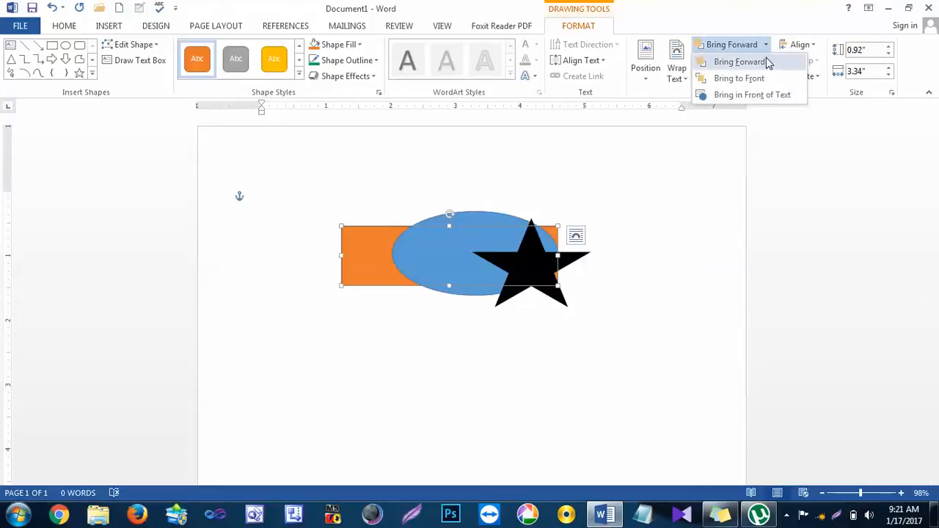
left_click(767, 63)
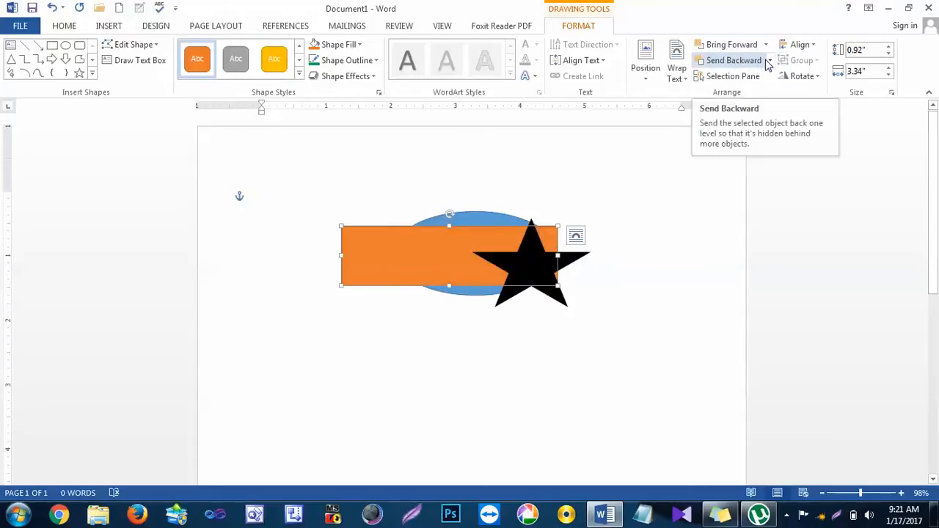
left_click(761, 46)
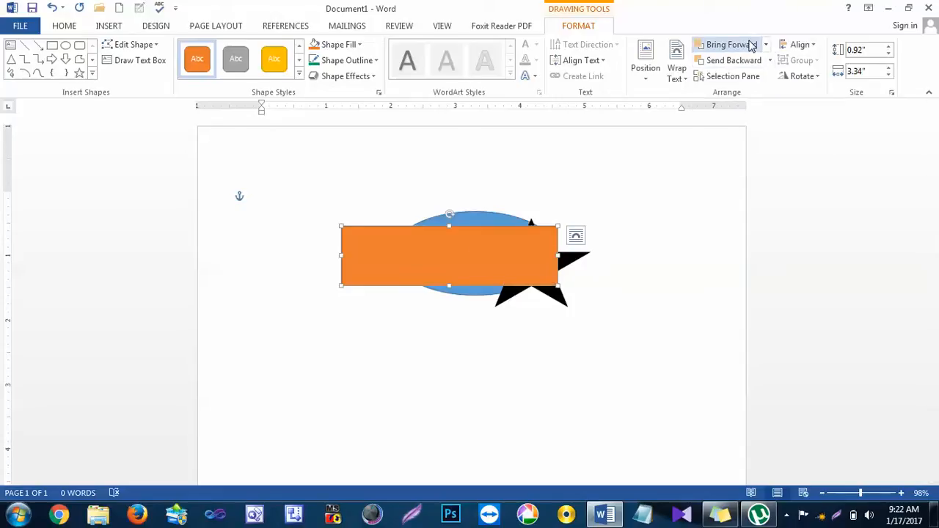
Step: Send the orange rectangle backward two levels, behind the star and the oval
left_click(768, 49)
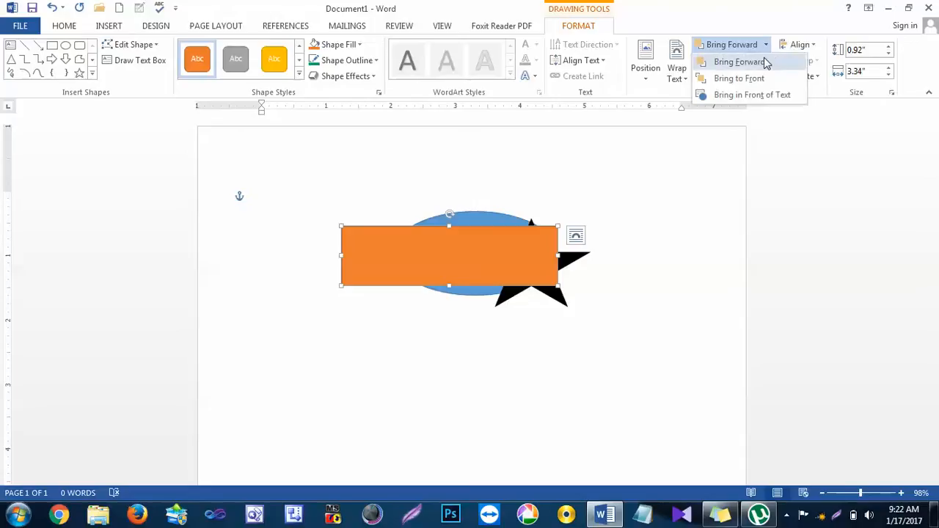
left_click(801, 160)
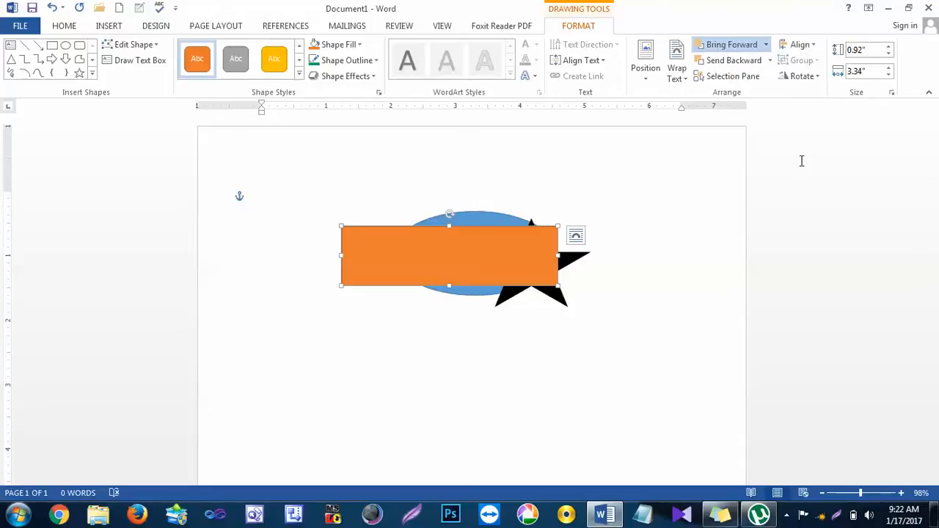
left_click(749, 61)
left_click(749, 64)
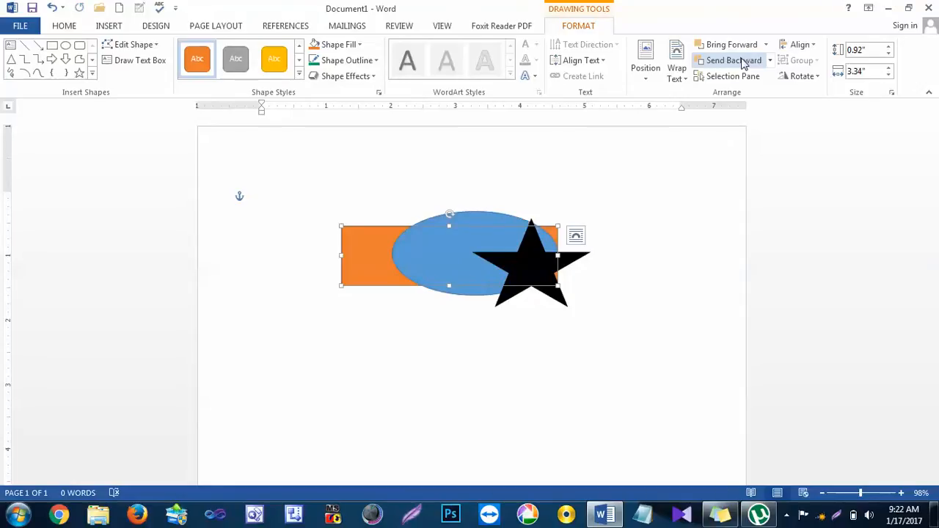
Step: Bring the orange rectangle to the front of all shapes in one go, and send it to the back again
left_click(766, 47)
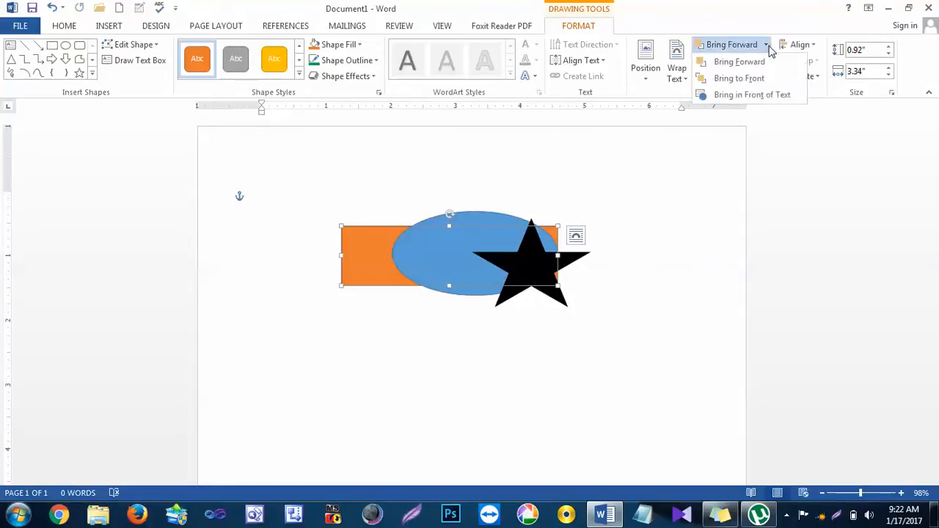
left_click(761, 79)
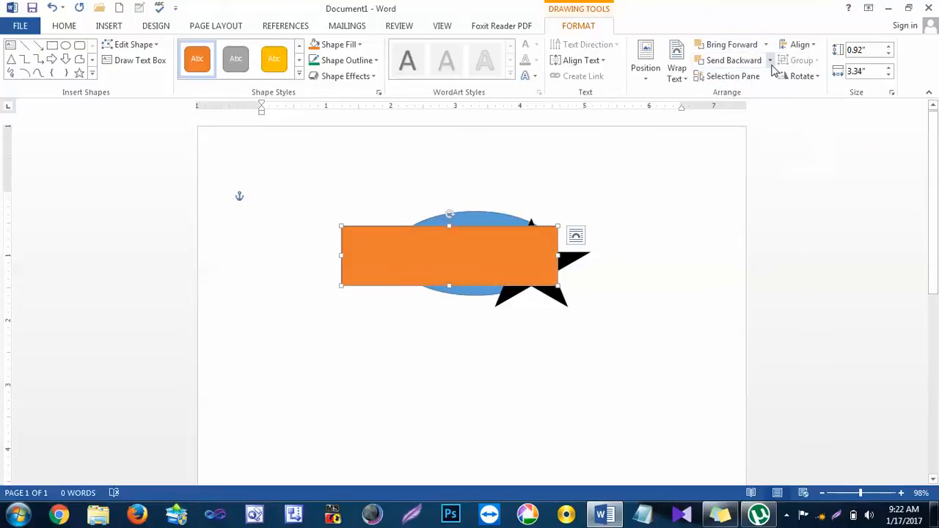
left_click(770, 62)
left_click(766, 93)
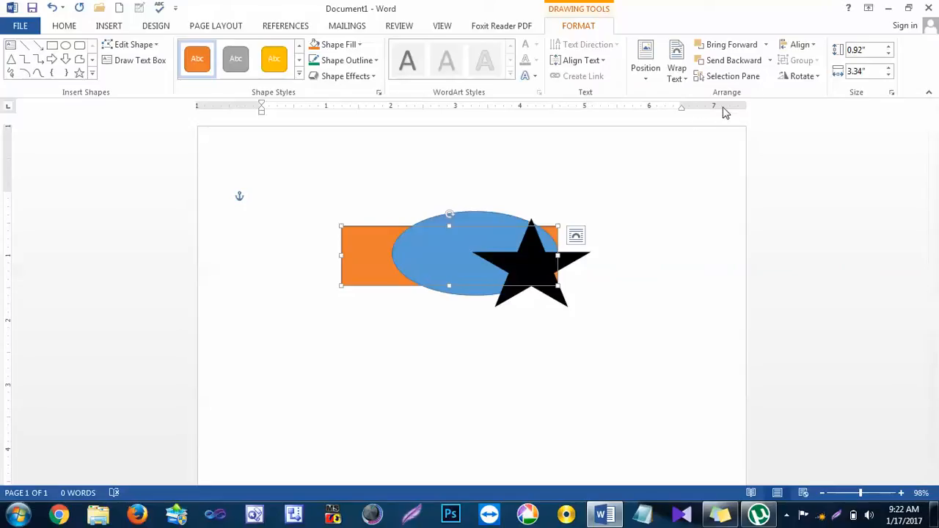
Step: Show the Selection pane and select the star, the oval and the rectangle one by one from its list
left_click(732, 76)
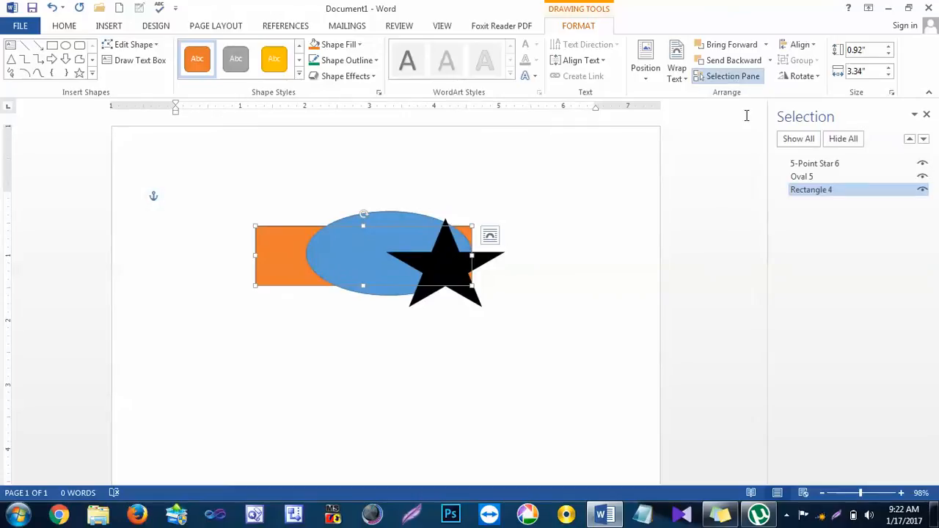
left_click(801, 167)
left_click(802, 176)
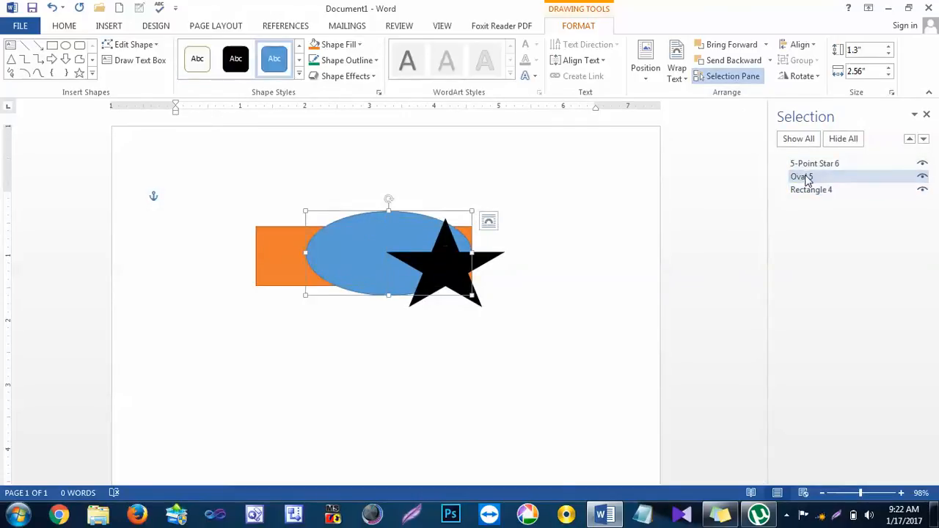
left_click(810, 190)
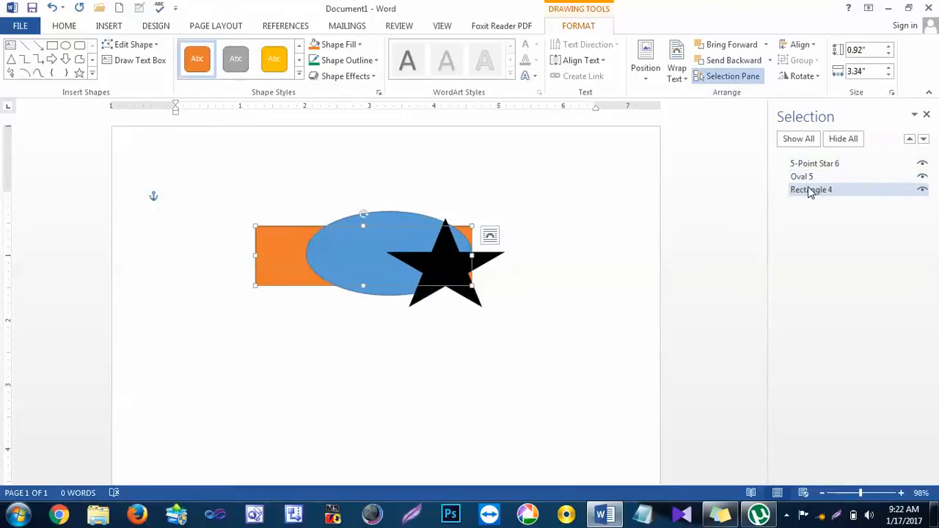
Step: Reorder Rectangle 4 in the Selection pane up to the top of the list and back down to the bottom
left_click(909, 139)
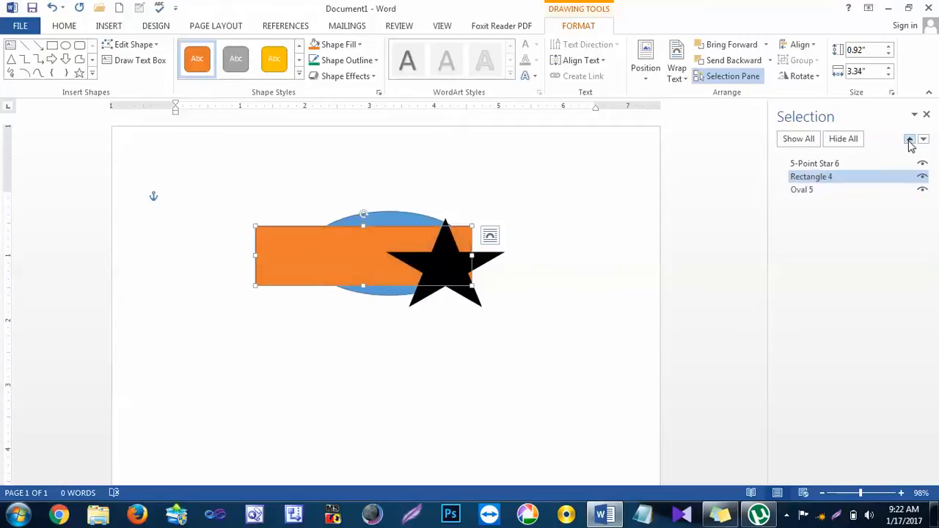
left_click(909, 140)
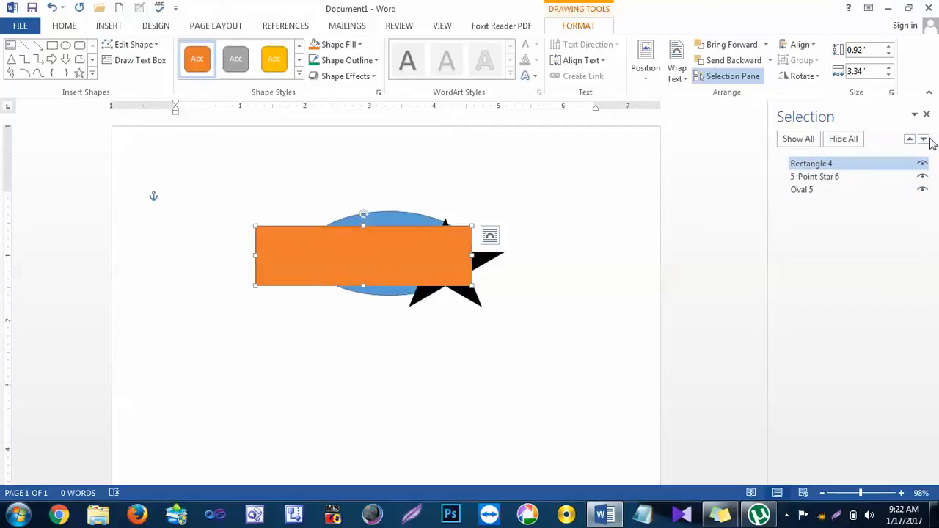
left_click(924, 140)
left_click(923, 139)
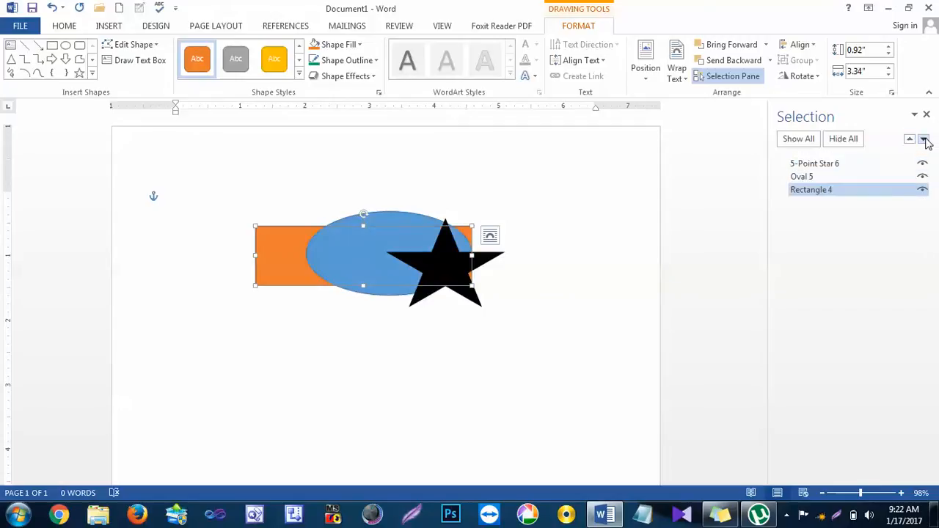
Step: Hide all the shapes from the Selection pane and show them all again
left_click(836, 143)
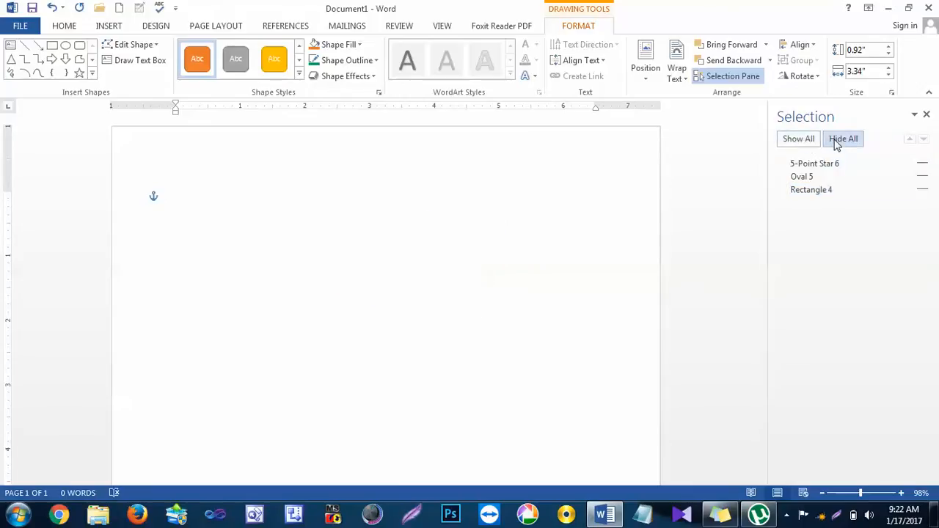
left_click(800, 142)
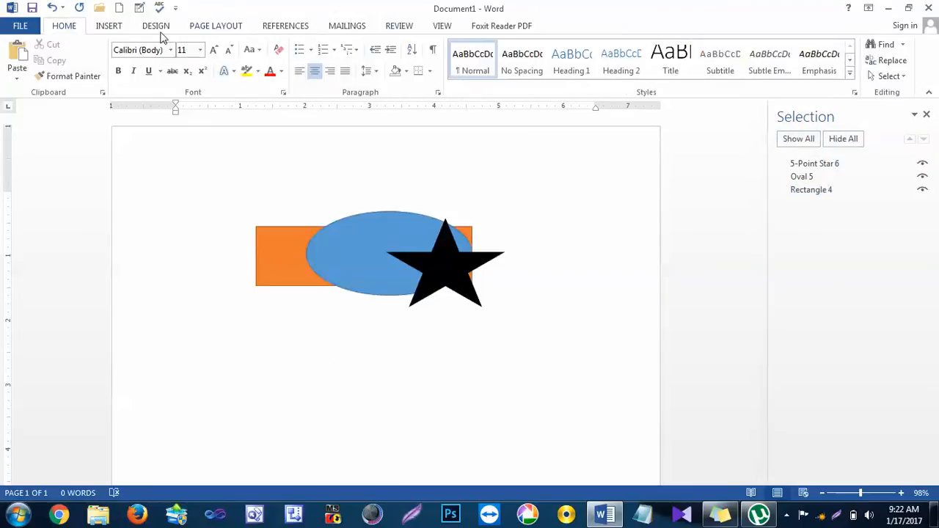
Step: Move the black star down the page, clear of the oval and the rectangle
left_click(367, 253)
left_click(571, 21)
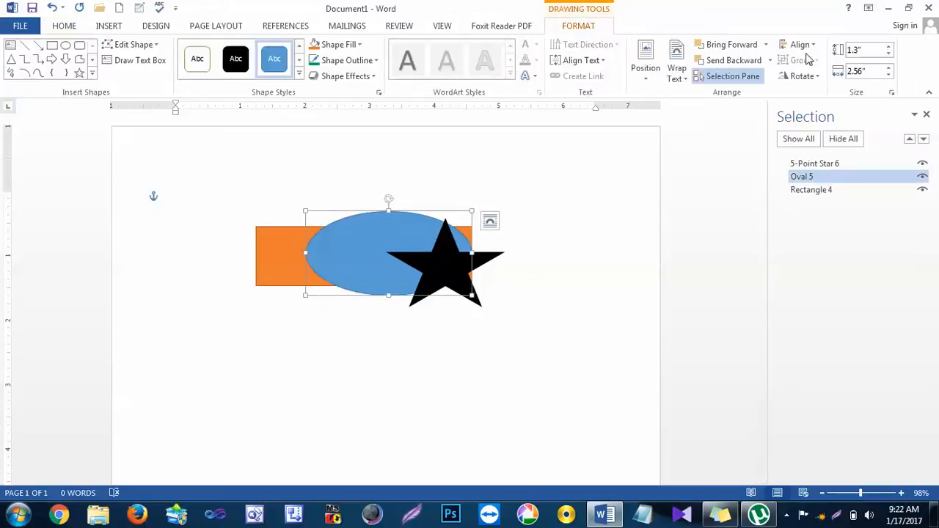
left_click(514, 331)
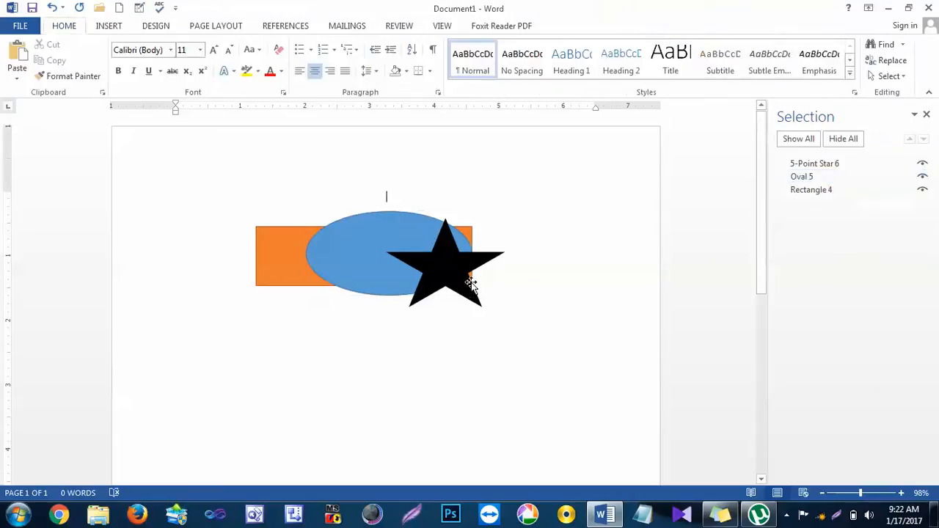
left_click_drag(472, 283, 417, 406)
left_click(408, 402)
Step: Shrink the oval to about 0.45" by 0.84" between the rectangle and the star, and shrink the rectangle to about 0.47" by 1.29"
left_click(425, 254)
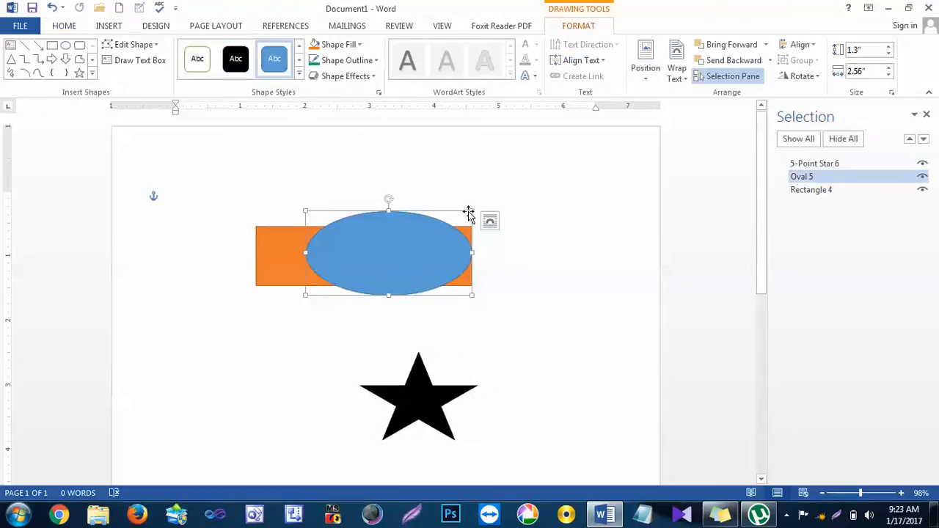
left_click_drag(469, 203, 434, 316)
left_click(419, 256)
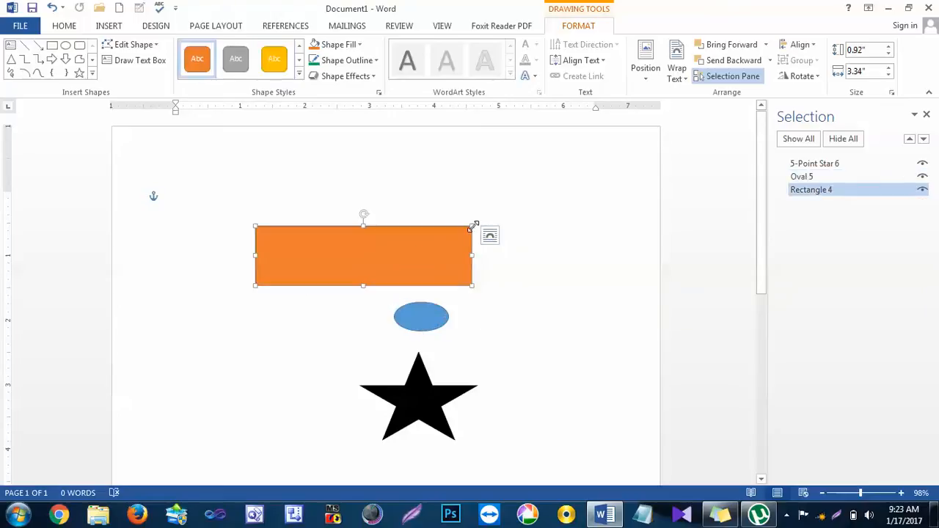
left_click_drag(473, 226, 388, 250)
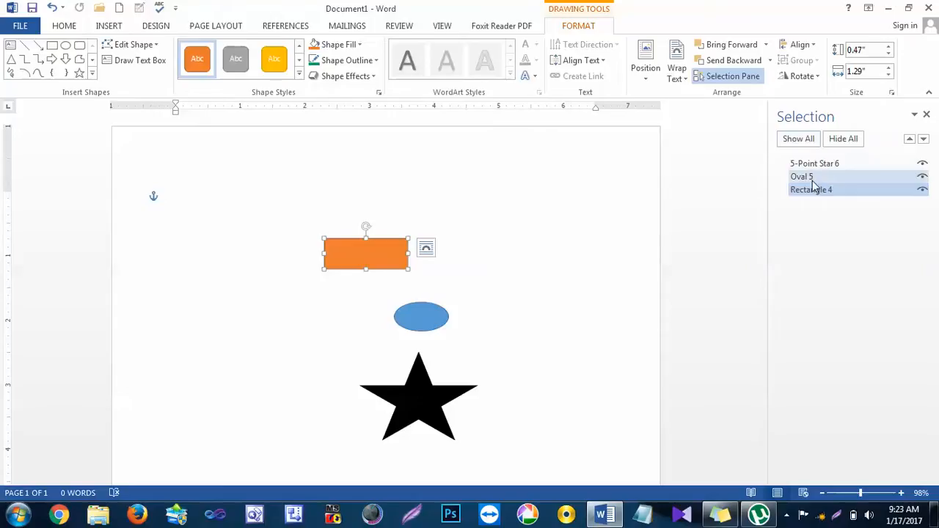
Step: Select the rectangle, the oval and the star together and align them left, center and right in turn
left_click(816, 178, "ctrl")
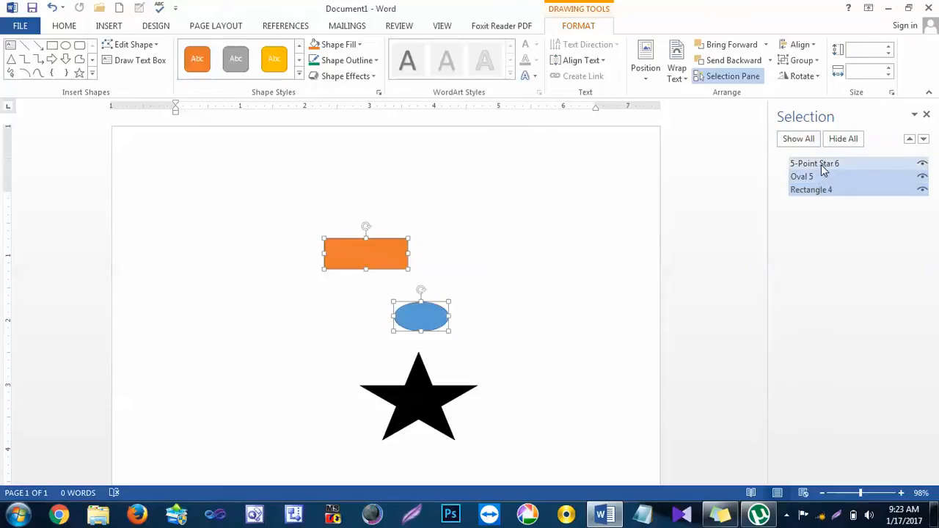
left_click(821, 164, "ctrl")
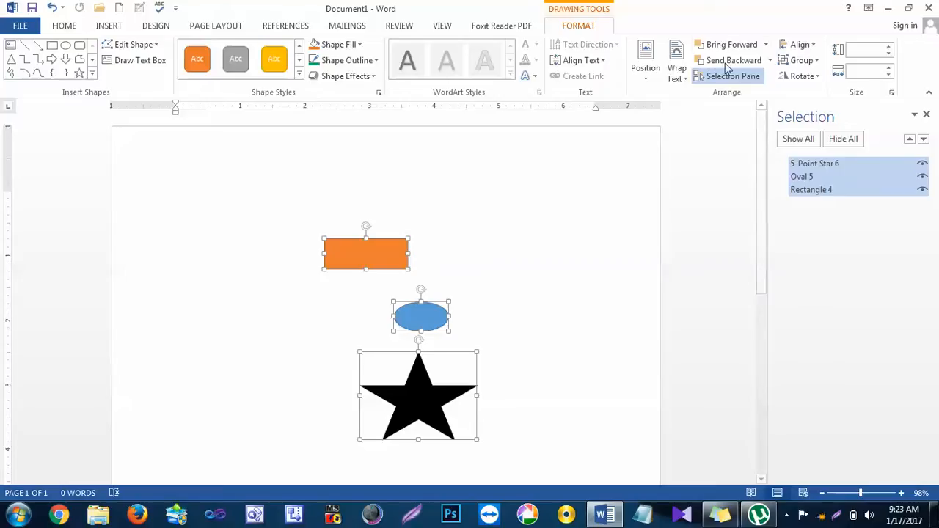
left_click(806, 47)
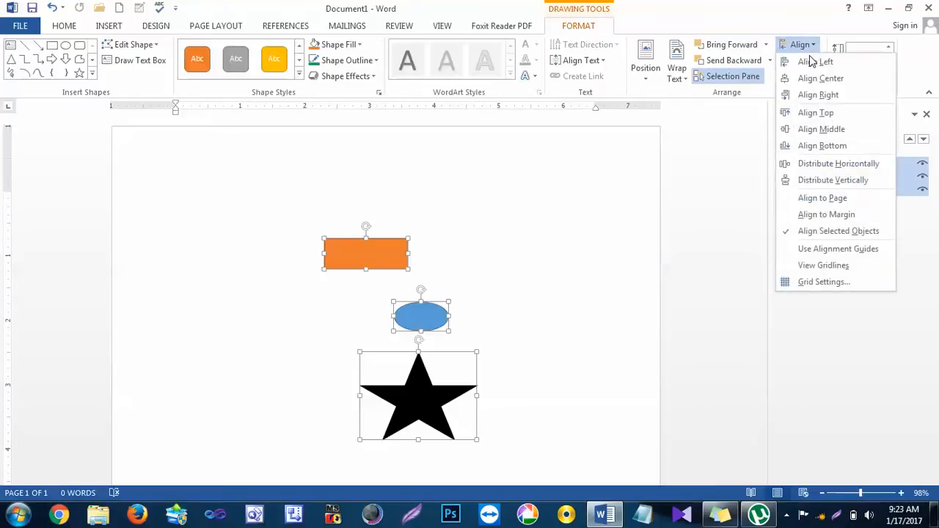
left_click(811, 62)
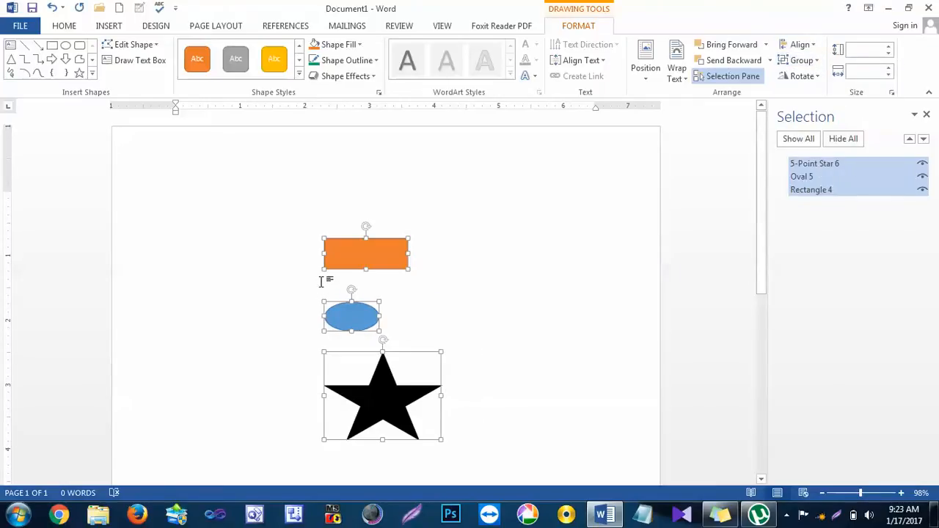
left_click(801, 45)
left_click(818, 77)
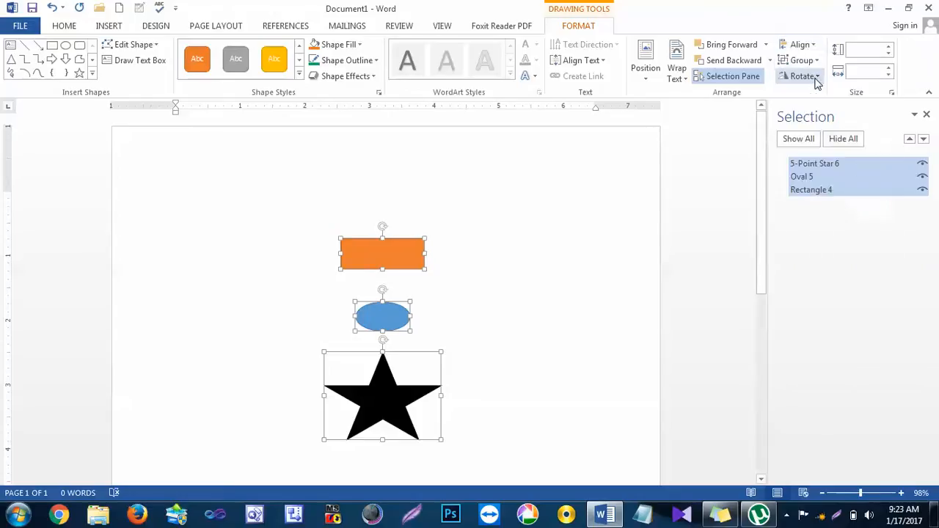
left_click(801, 45)
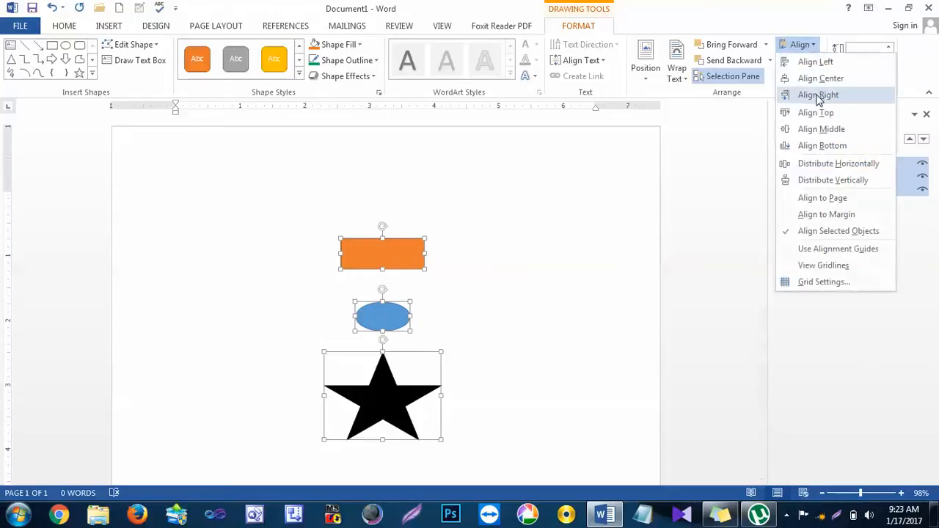
left_click(819, 95)
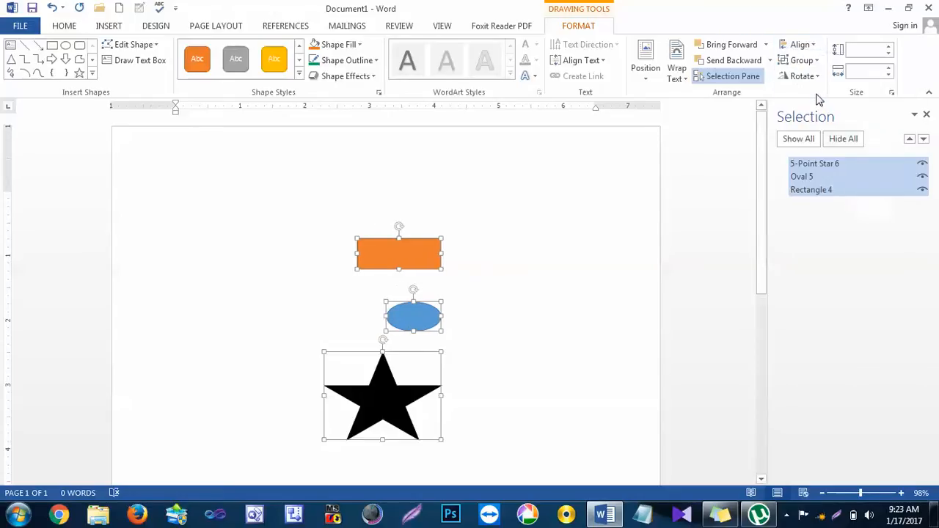
Step: Rearrange the shapes into an uneven horizontal row with the rectangle first, the oval in the middle and the star last
left_click(806, 45)
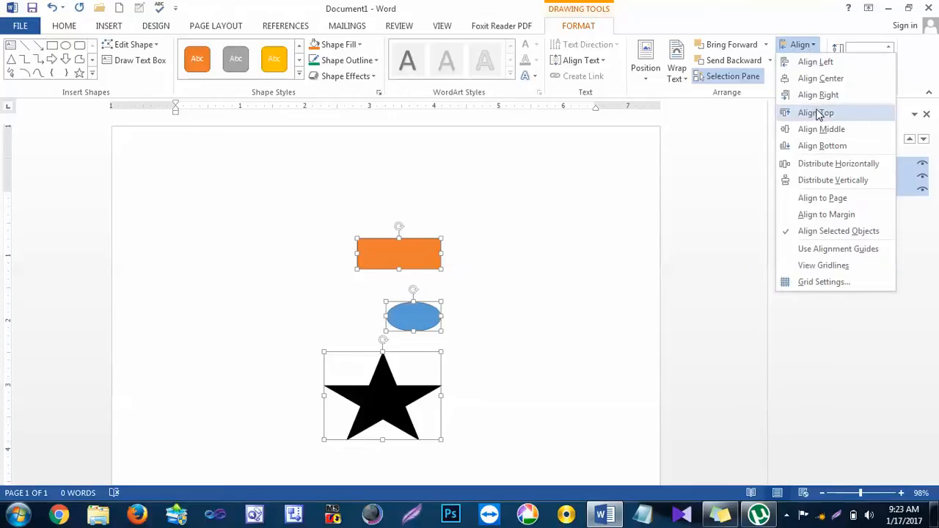
left_click(509, 227)
left_click_drag(403, 259, 262, 277)
left_click(408, 335)
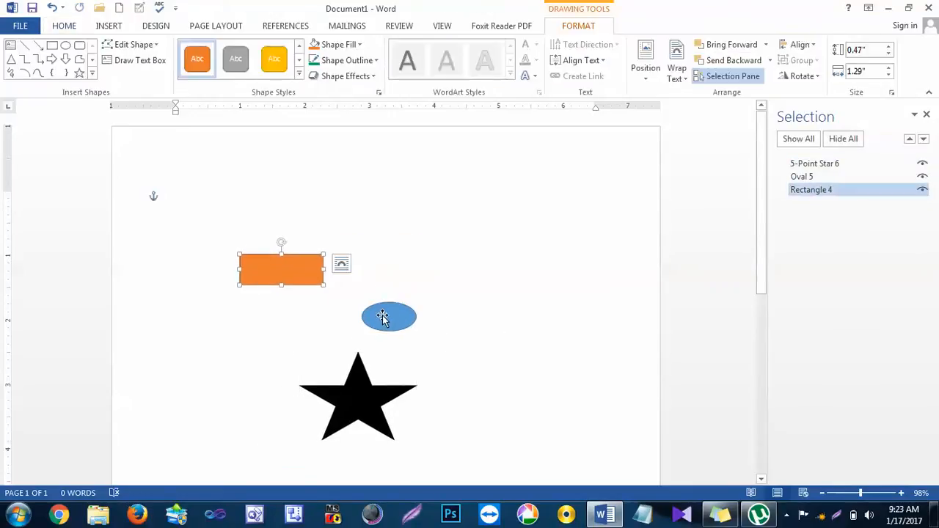
left_click_drag(384, 319, 388, 256)
left_click_drag(375, 389, 547, 305)
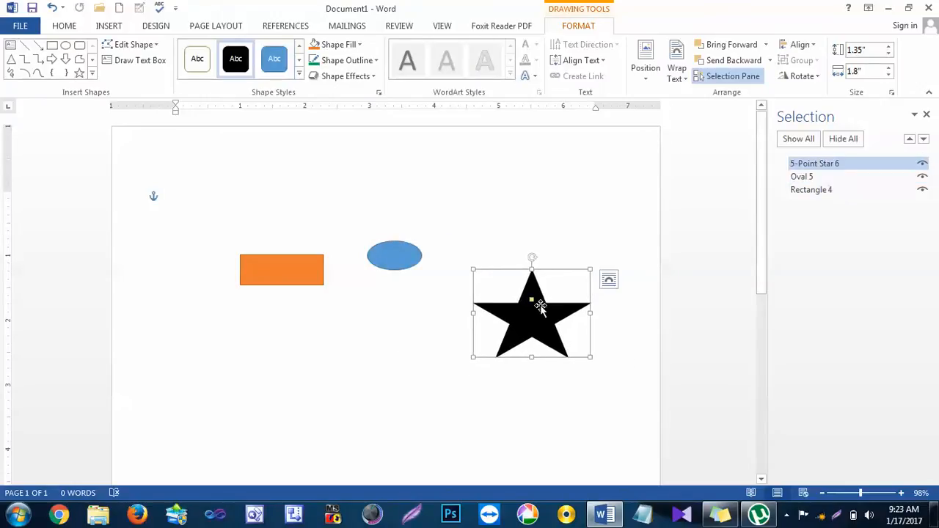
Step: Select all three shapes in the row and align them by top, middle and bottom in turn
left_click(371, 264, "shift")
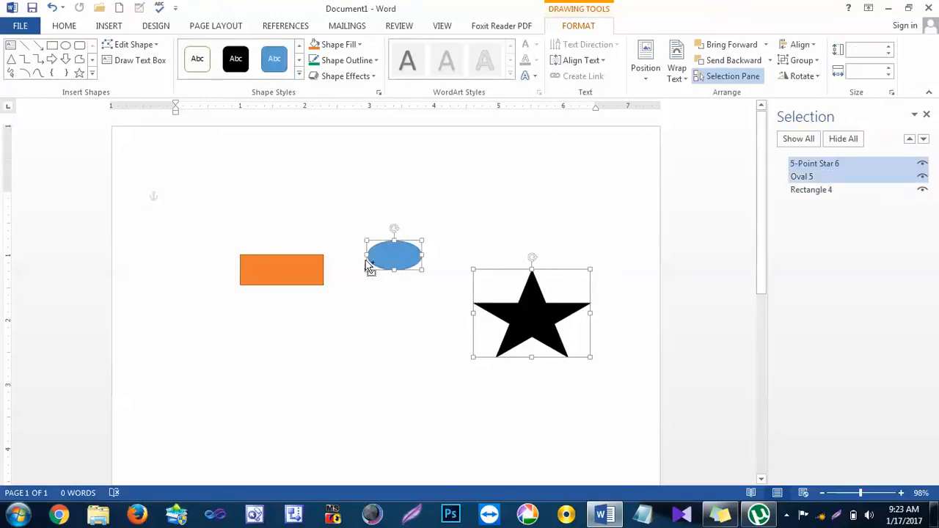
left_click(289, 270, "shift")
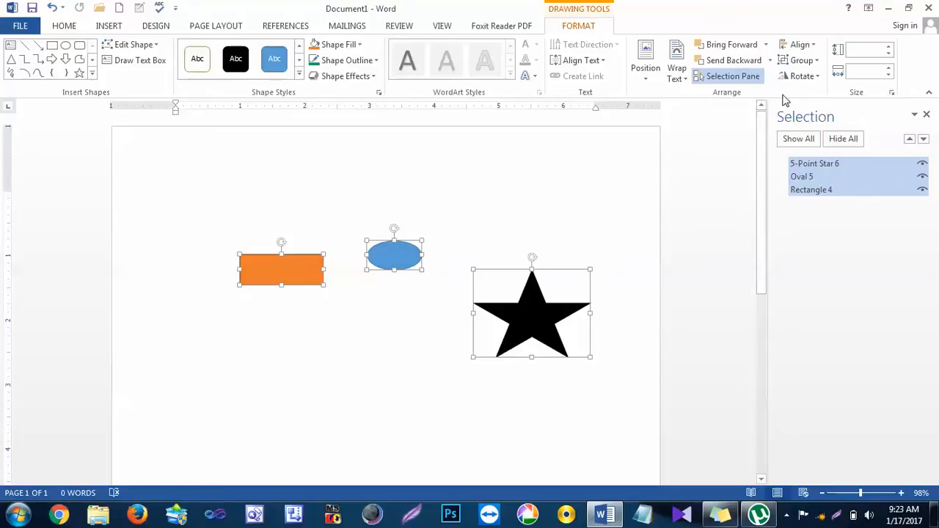
left_click(800, 45)
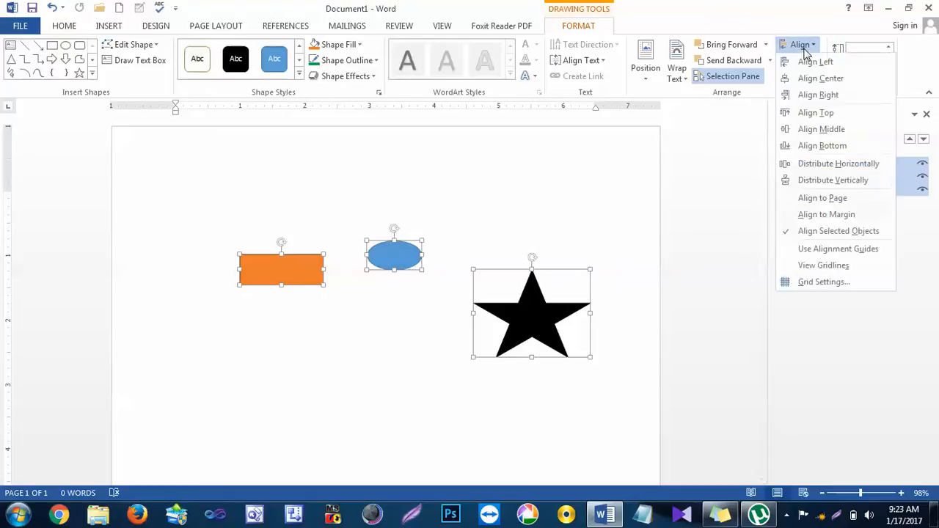
left_click(809, 110)
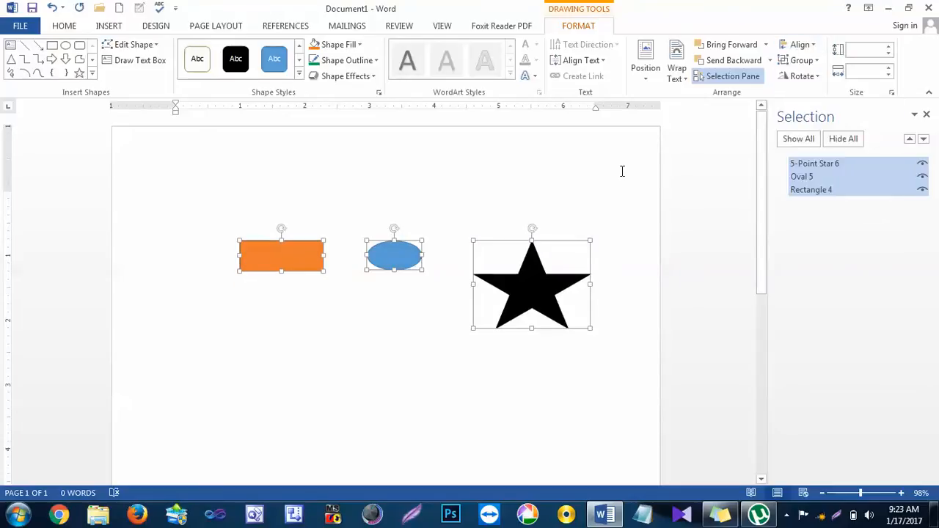
left_click(808, 50)
left_click(826, 131)
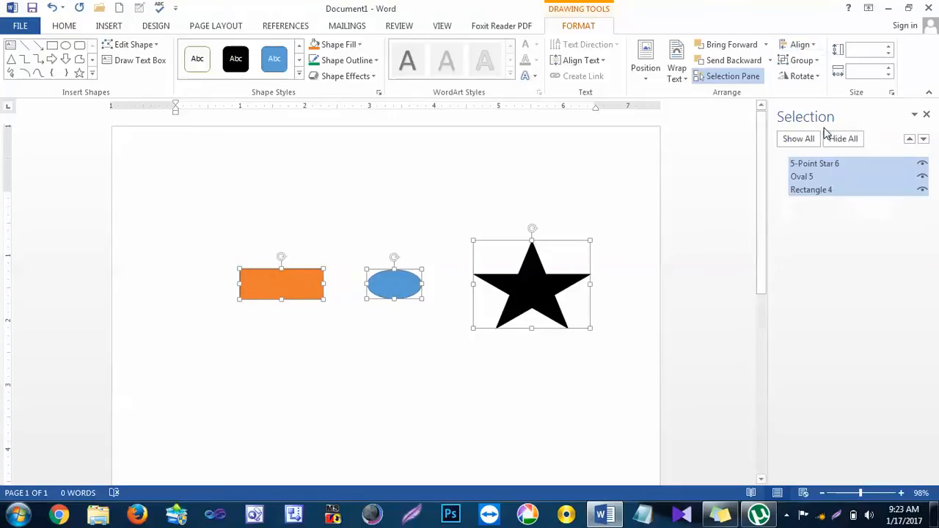
left_click(813, 48)
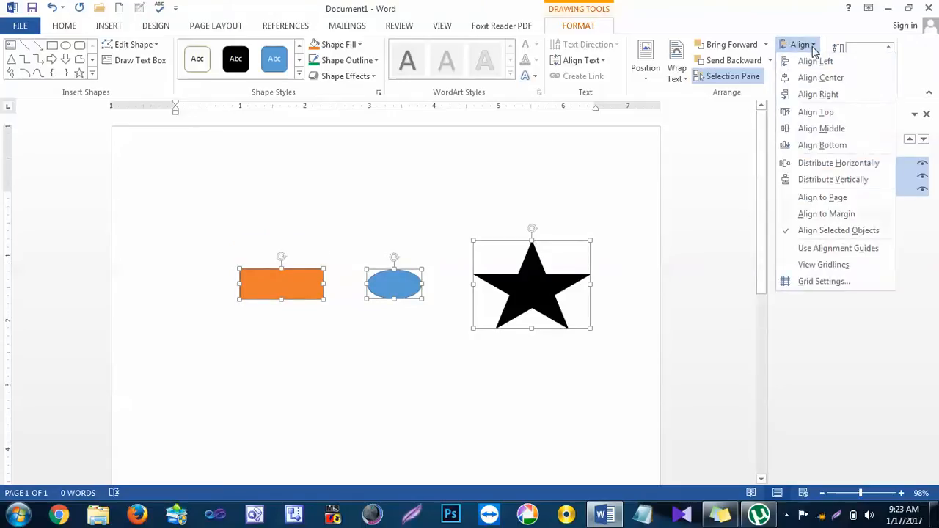
left_click(820, 145)
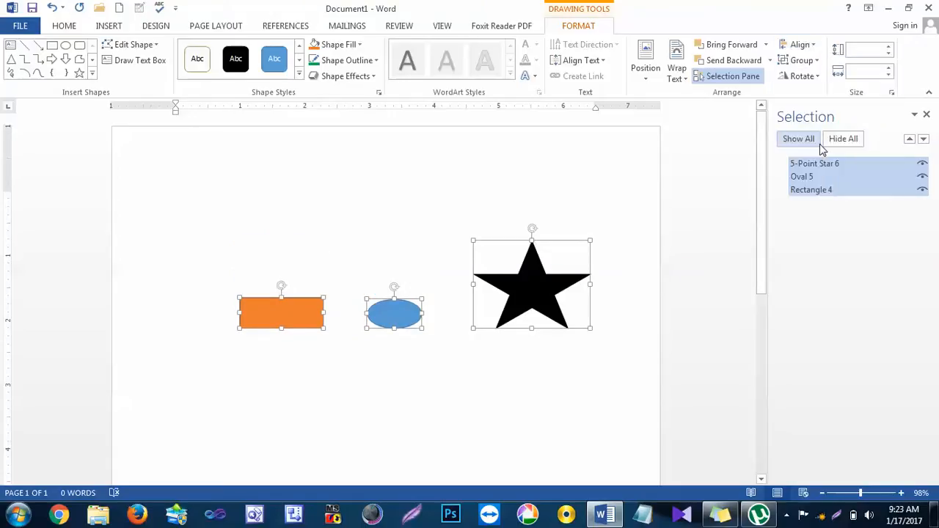
left_click(579, 360)
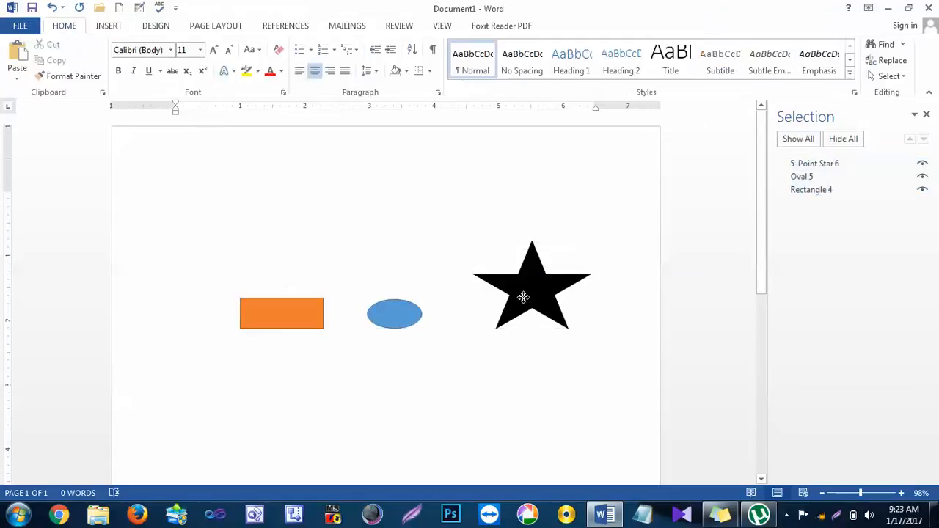
Step: Move the star farther from the oval and the oval closer to the rectangle, and distribute all three shapes horizontally
left_click_drag(522, 301, 563, 305)
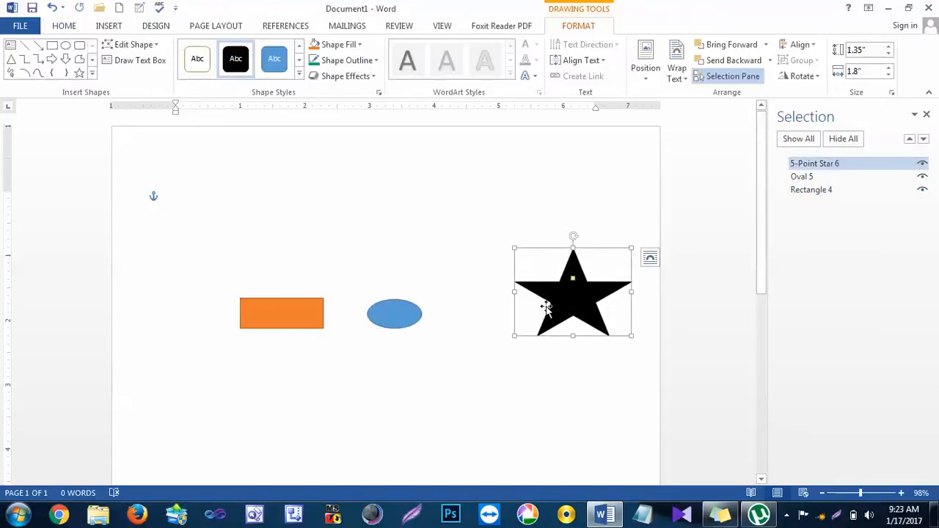
left_click_drag(402, 325, 381, 325)
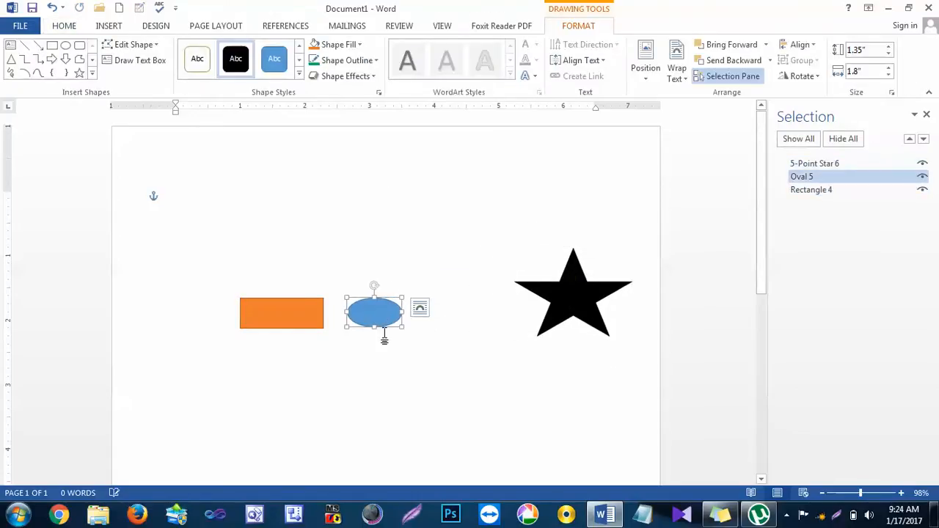
left_click(302, 323, "shift")
left_click(581, 295, "shift")
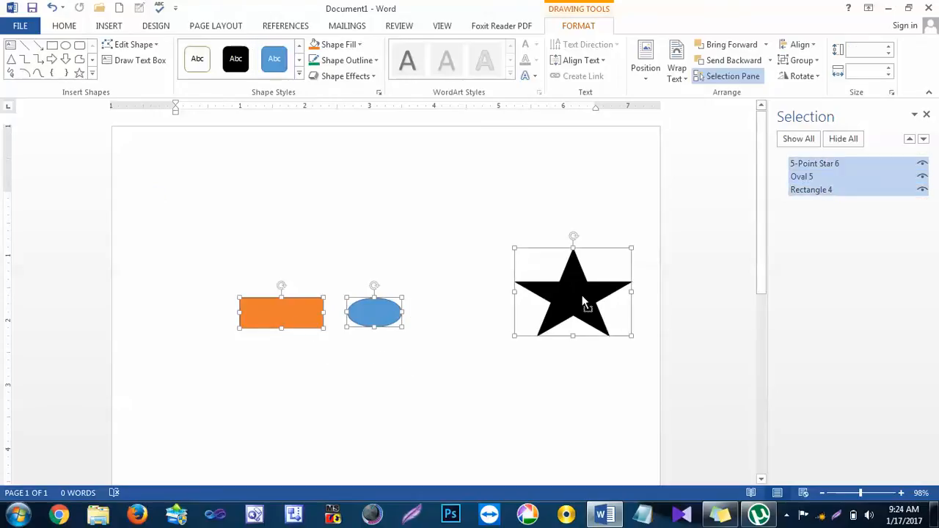
left_click(813, 45)
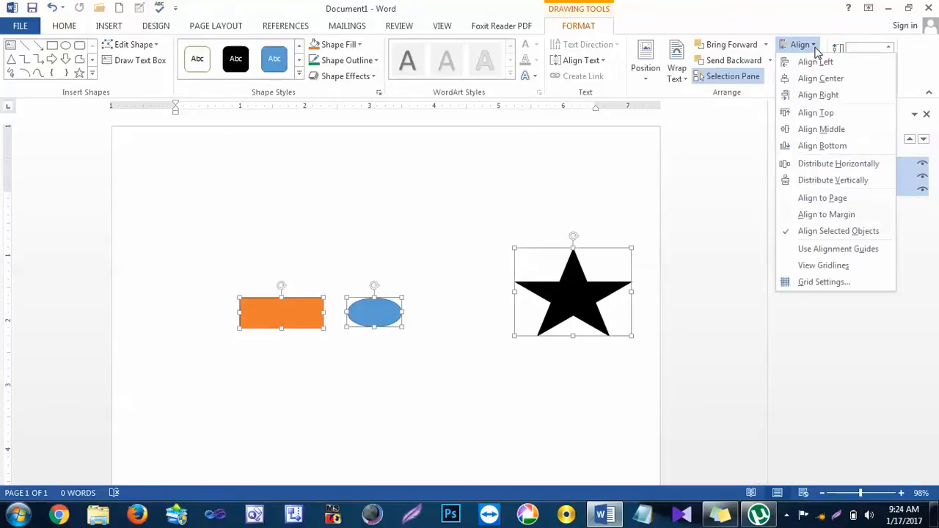
left_click(828, 163)
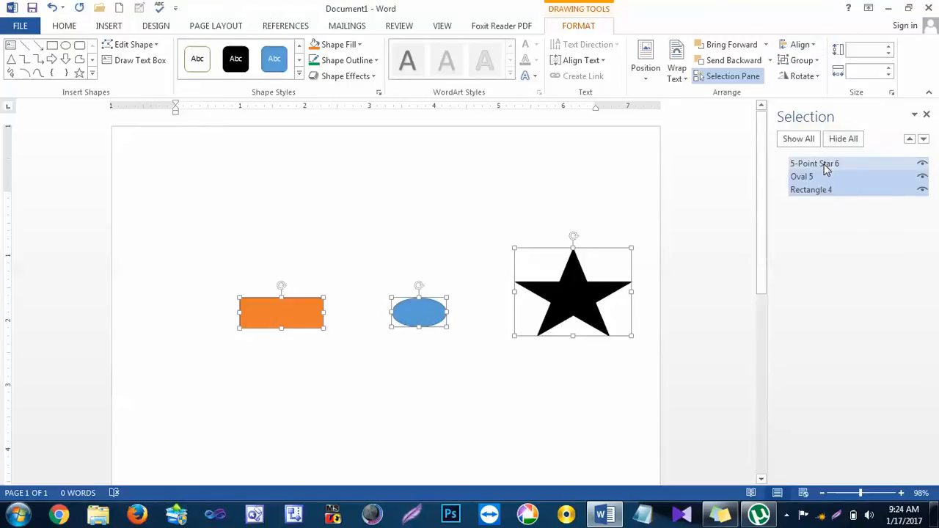
left_click(538, 394)
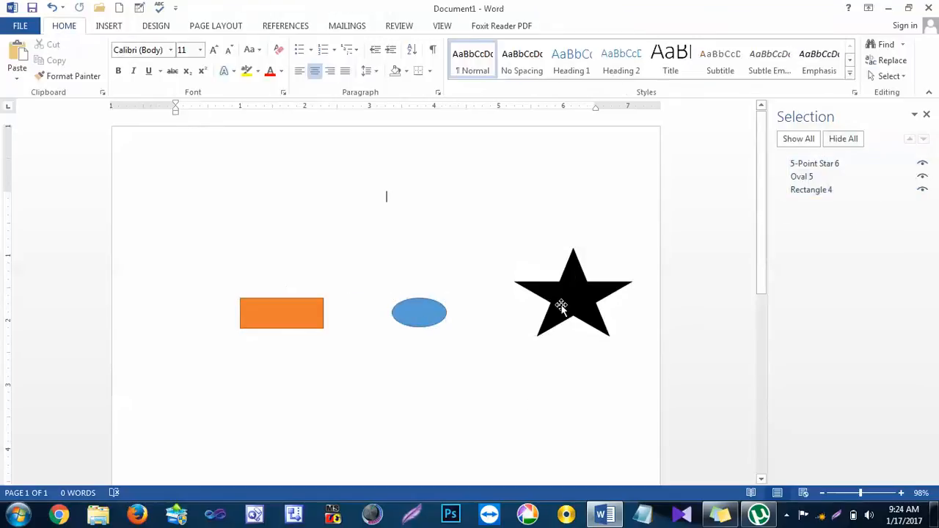
Step: Stack the rectangle above the oval and the star below it, and distribute the three shapes vertically
left_click_drag(562, 304, 408, 388)
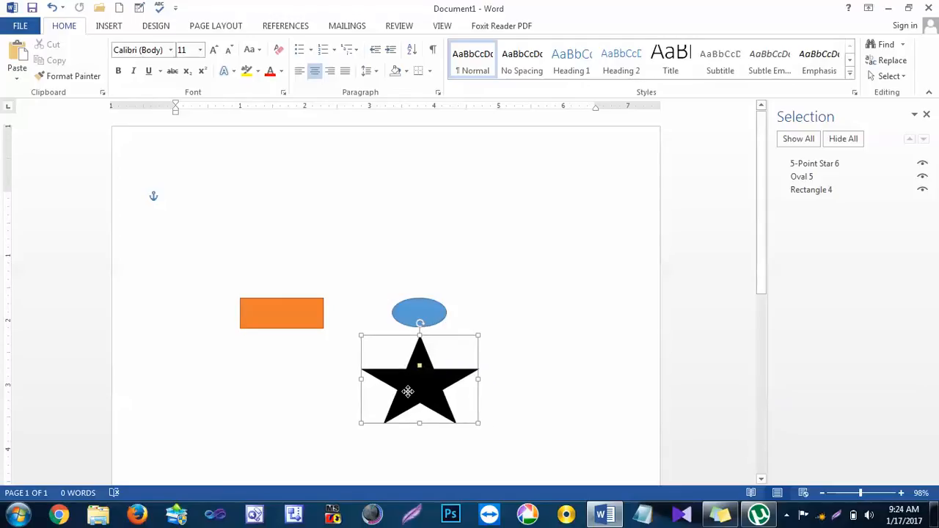
left_click_drag(313, 315, 446, 231)
left_click(433, 314, "shift")
left_click(427, 366, "shift")
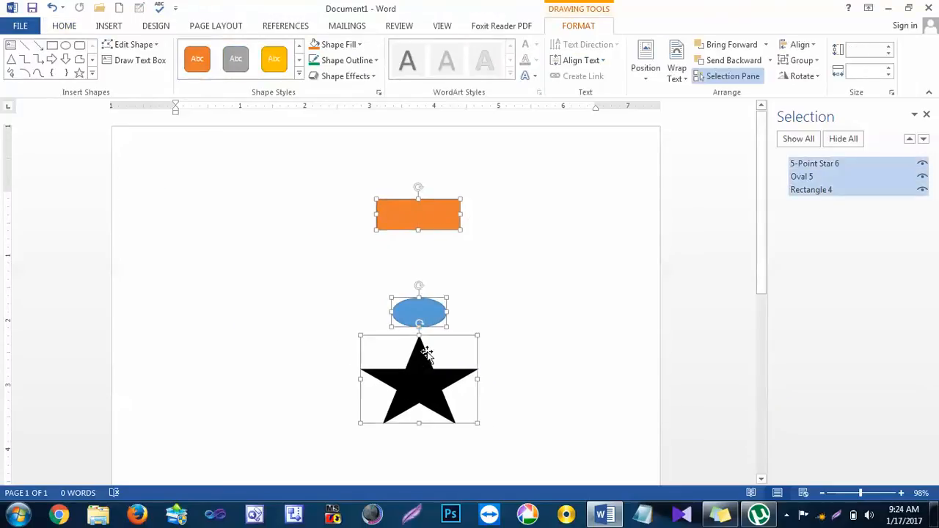
left_click(809, 46)
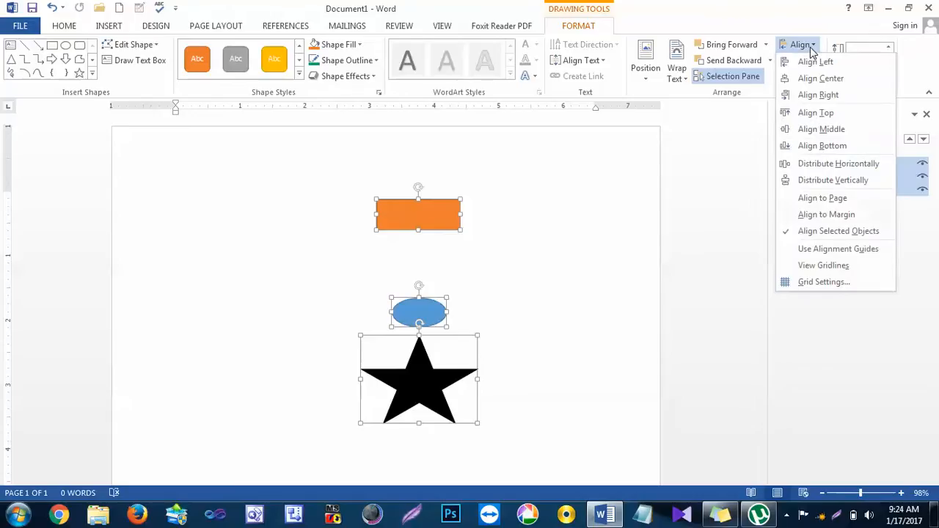
left_click(850, 180)
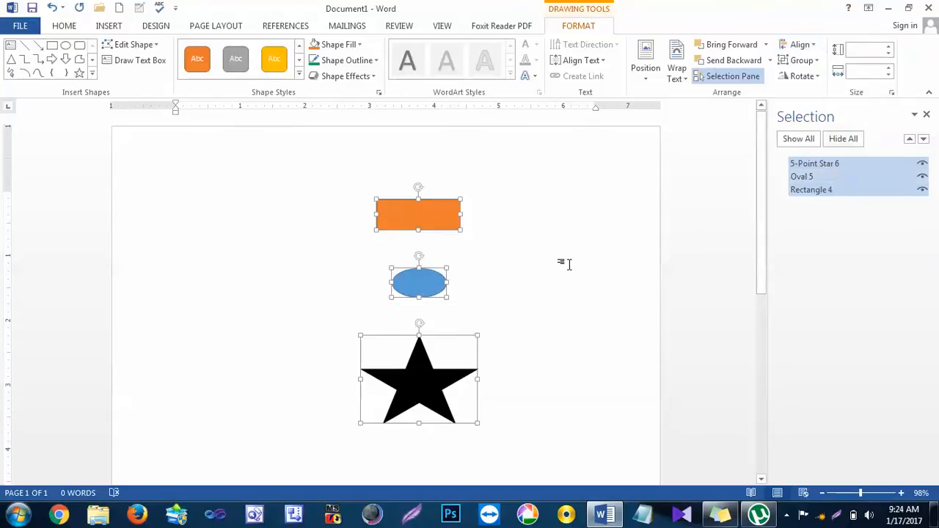
Step: Set the alignment reference to the page, and switch it back to the selected objects
left_click(809, 46)
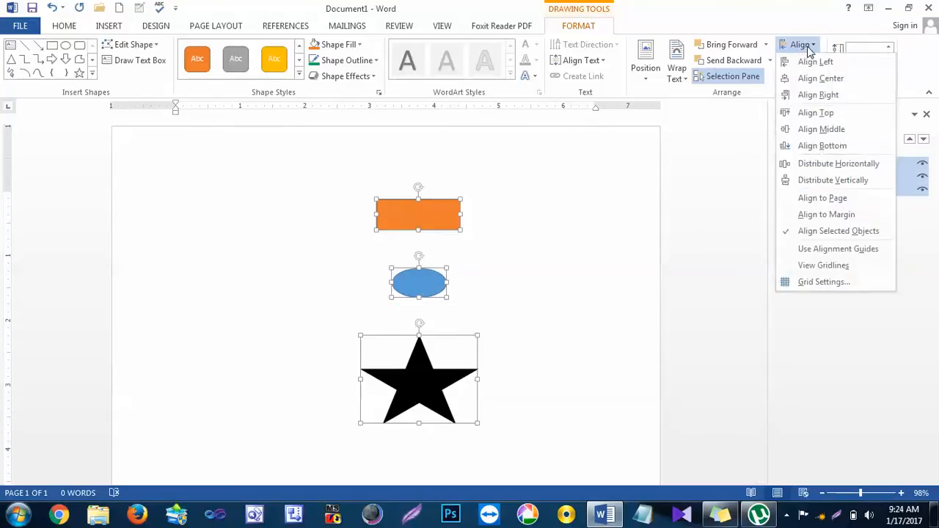
left_click(833, 199)
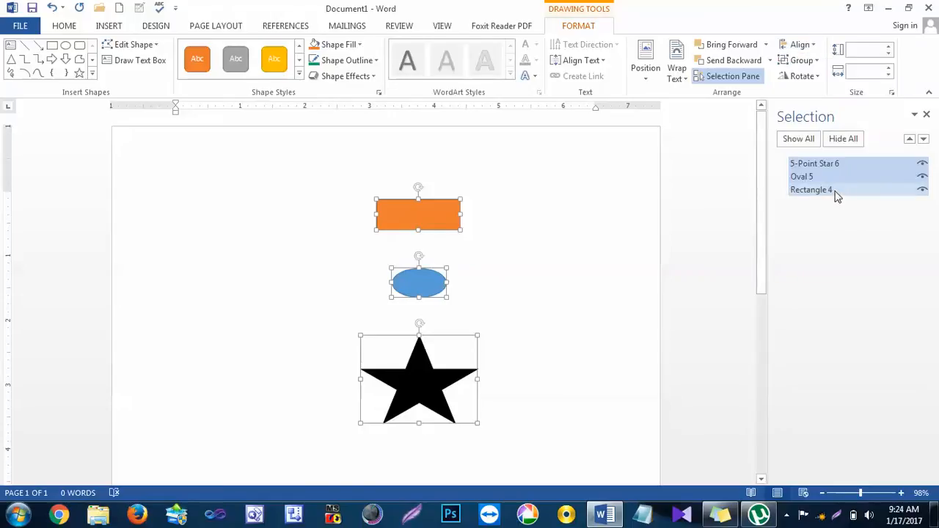
left_click(813, 45)
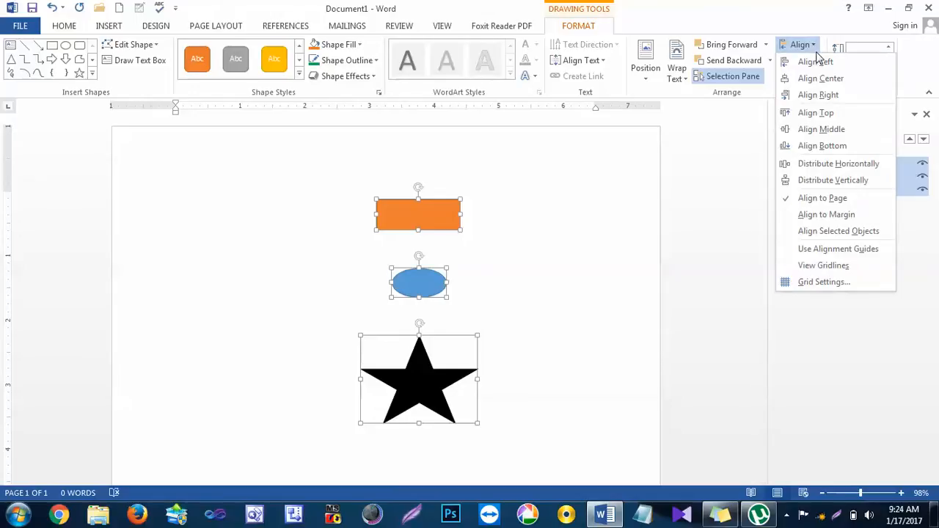
left_click(866, 236)
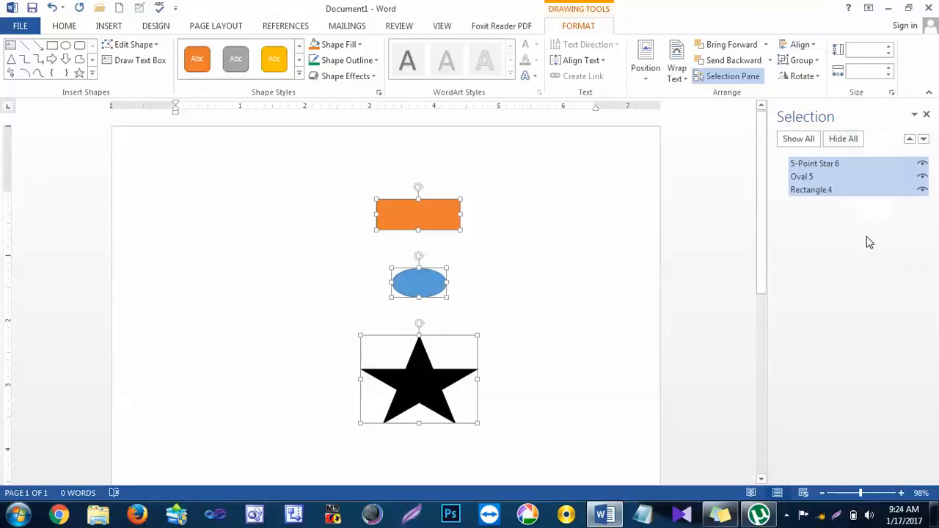
Step: Turn on alignment guides and move the three selected shapes together around the page, ending near its horizontal centre
left_click(806, 45)
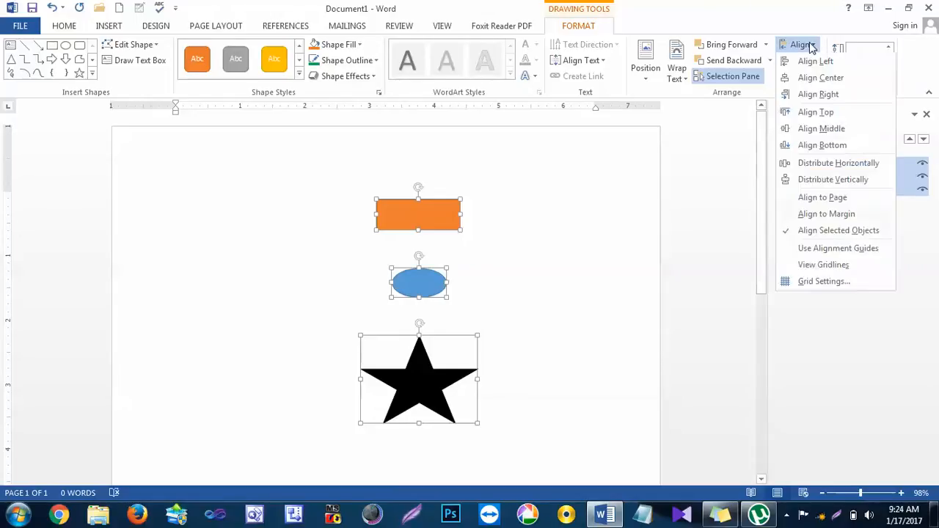
left_click(826, 250)
left_click_drag(440, 211, 517, 192)
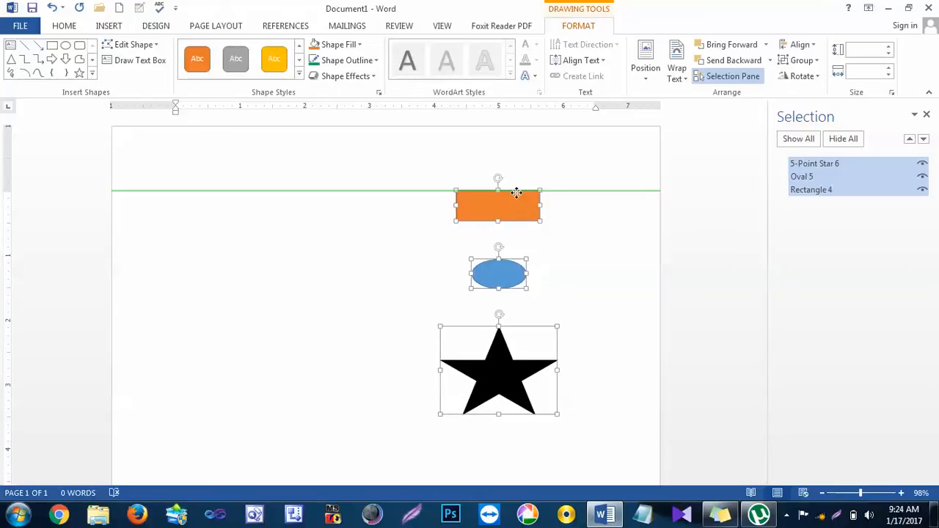
left_click_drag(517, 192, 264, 216)
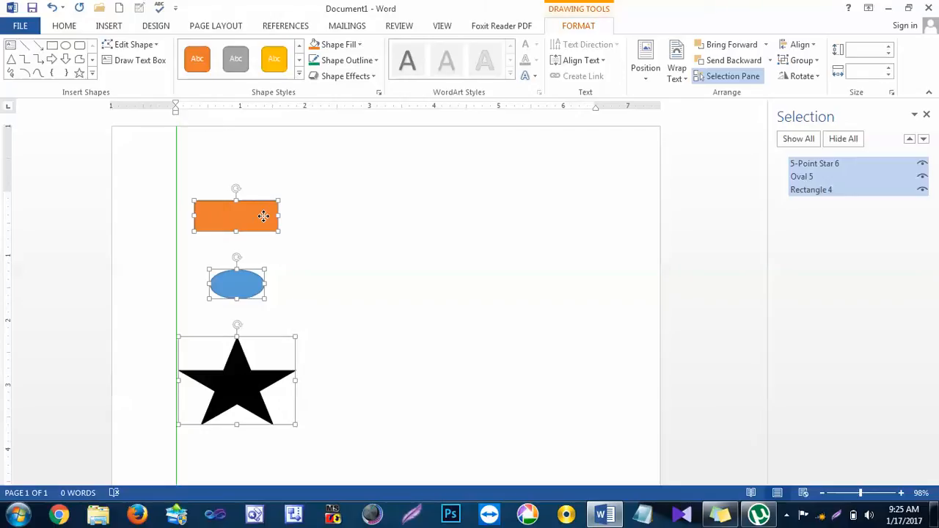
left_click_drag(264, 215, 431, 371)
left_click_drag(430, 324, 427, 217)
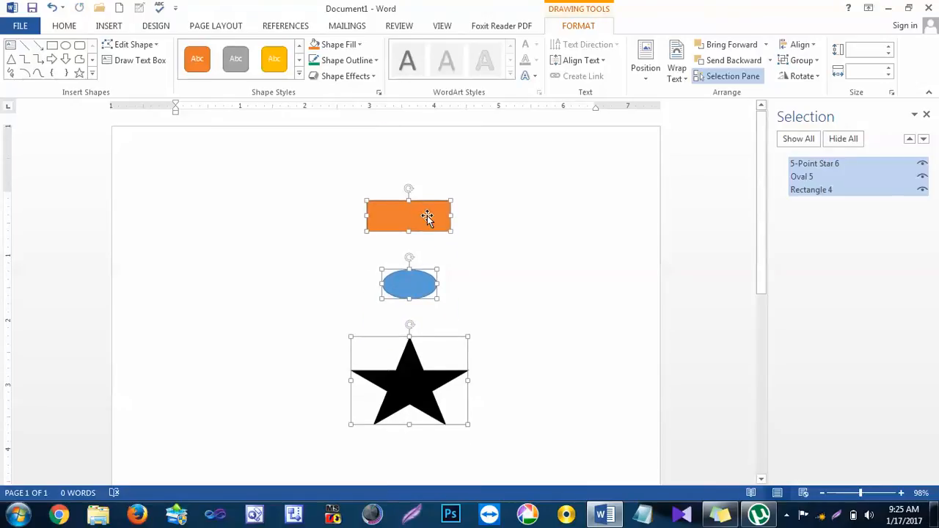
left_click(560, 247)
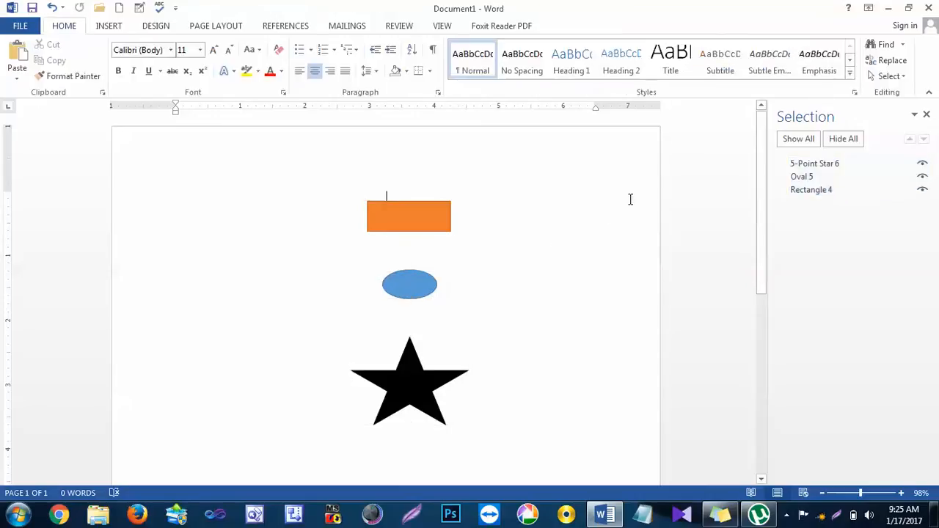
Step: Rotate the rectangle slightly counter-clockwise by hand
left_click(413, 215)
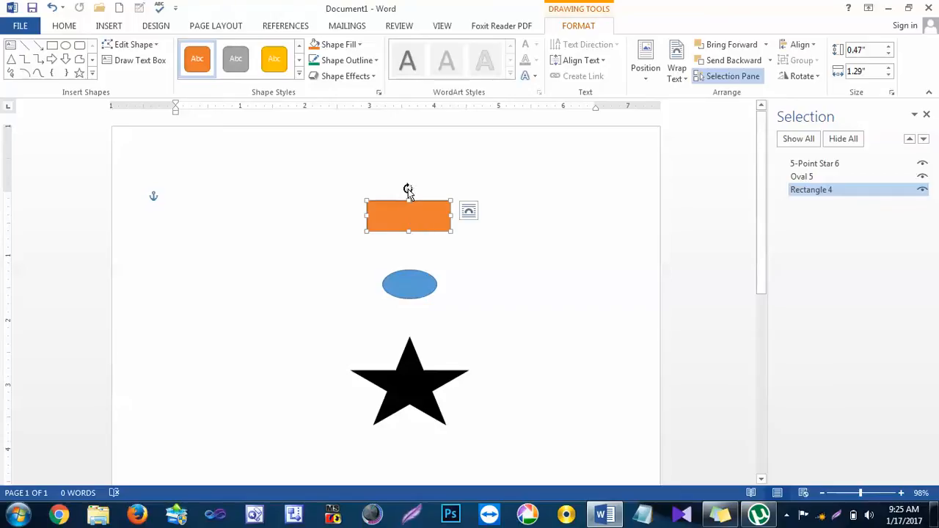
mouse_move(408, 190)
left_mouse_down()
mouse_move(425, 200)
mouse_move(392, 198)
mouse_move(408, 204)
left_mouse_up()
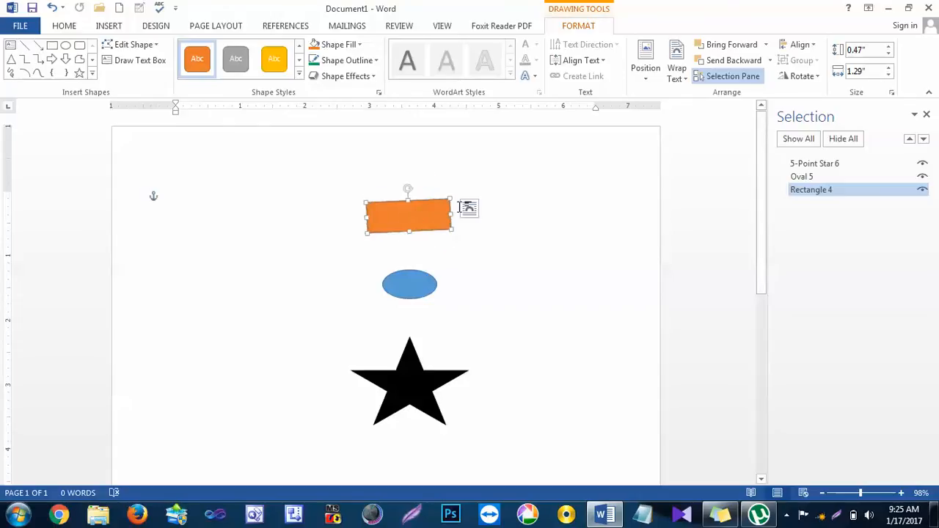
left_click(648, 189)
Step: Delete the rectangle and enlarge the oval to about 1.12 inches high and 1.63 inches wide
left_click(416, 369)
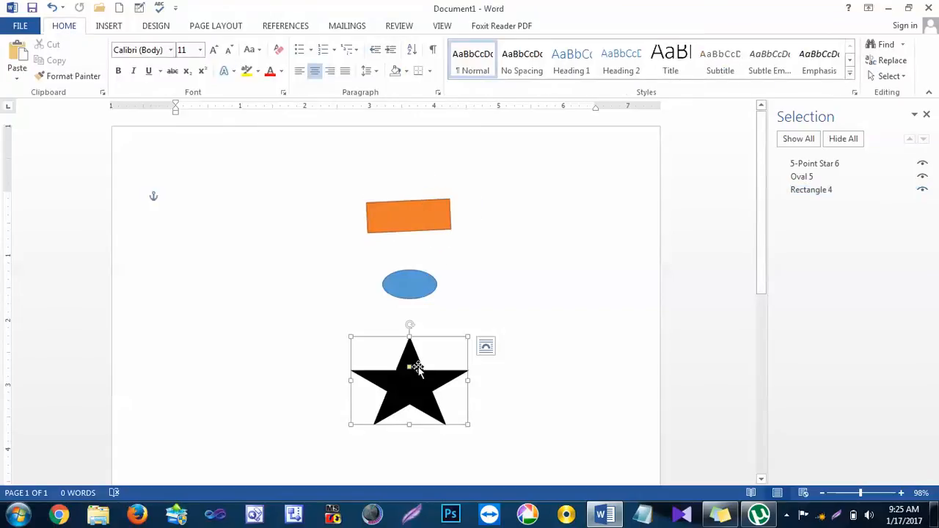
left_click(414, 218)
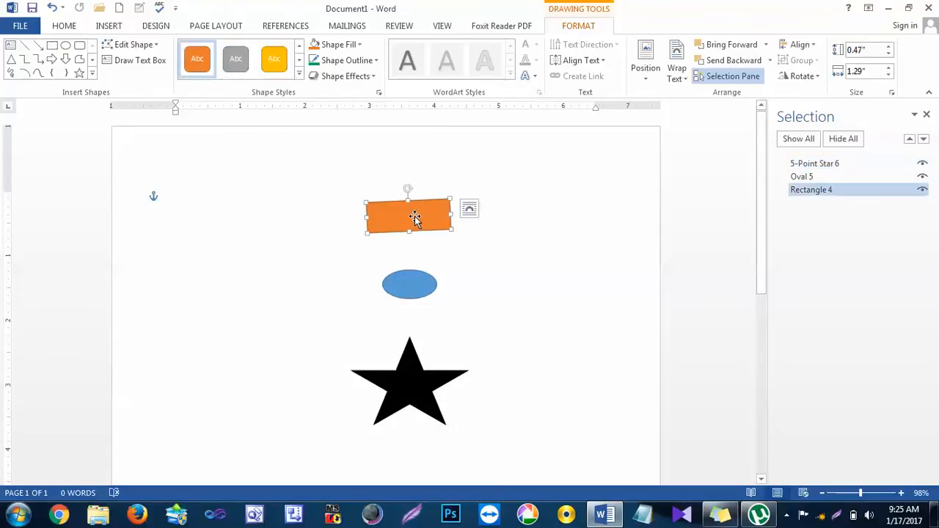
key("Delete")
left_click(413, 280)
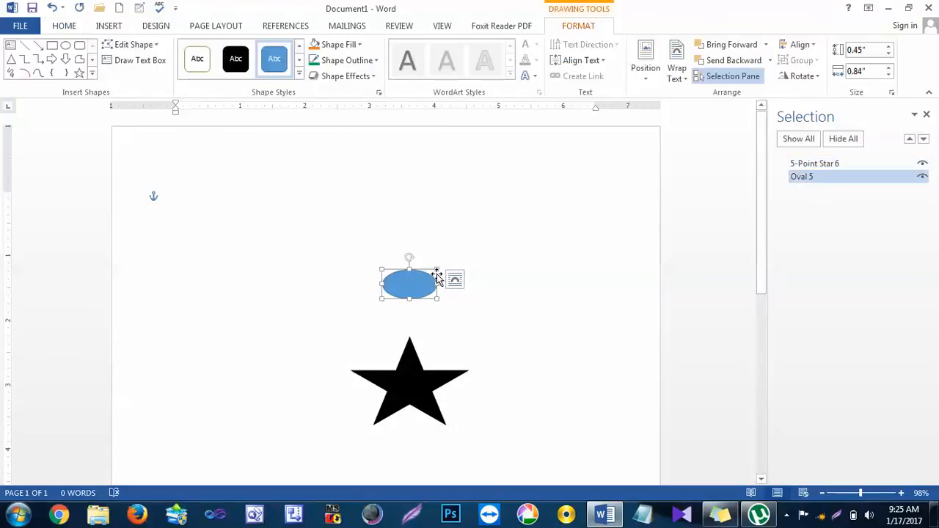
left_click_drag(437, 269, 487, 226)
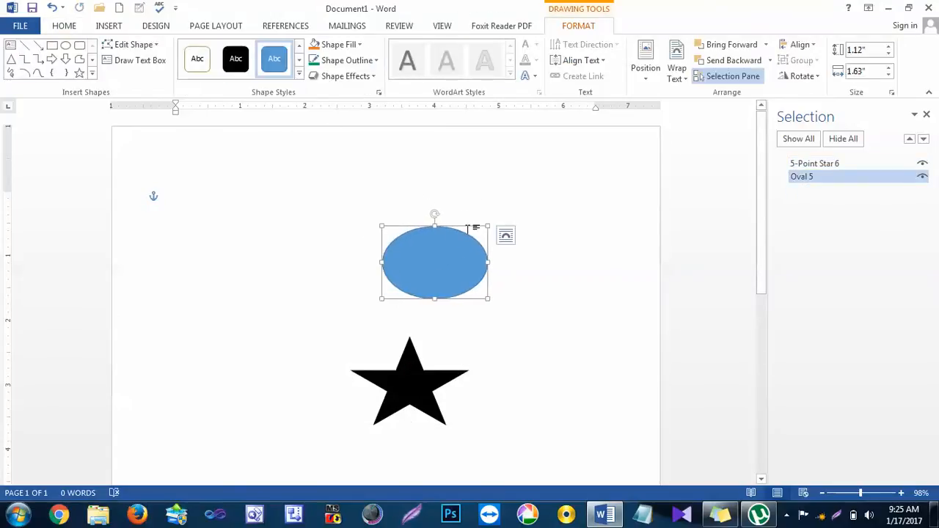
Step: Add a person's first name as text inside the oval and select the oval as an object
right_click(452, 257)
left_click(484, 314)
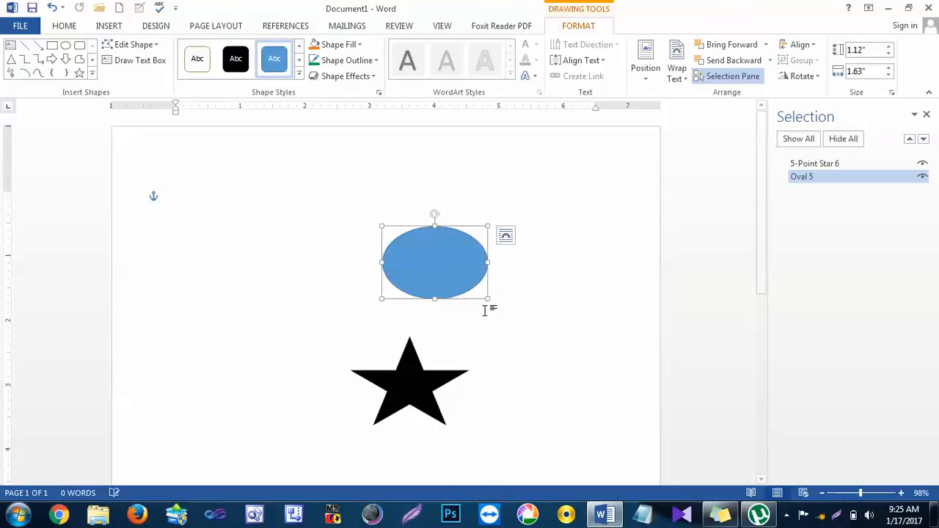
type("Waqar")
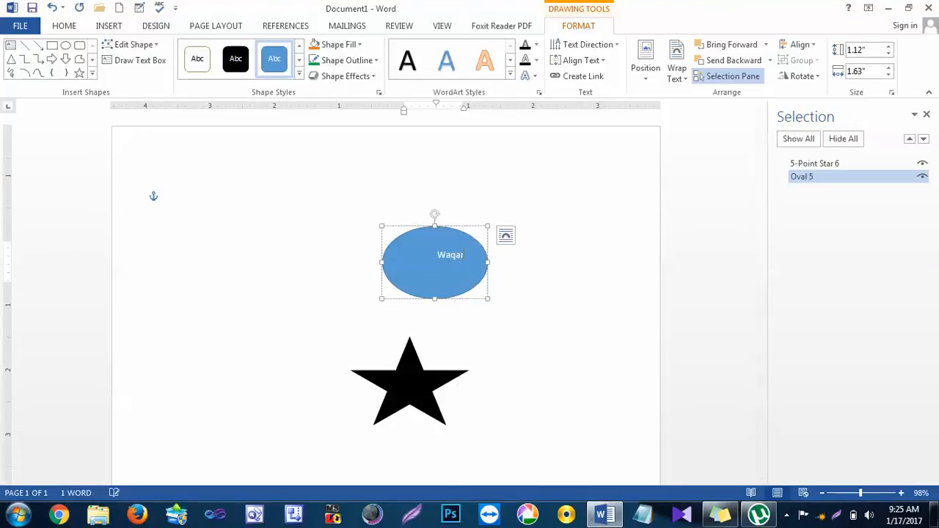
left_click(480, 240)
Step: Rotate the oval 90° right and back again, and repeat the same with a 90° left rotation
left_click(821, 78)
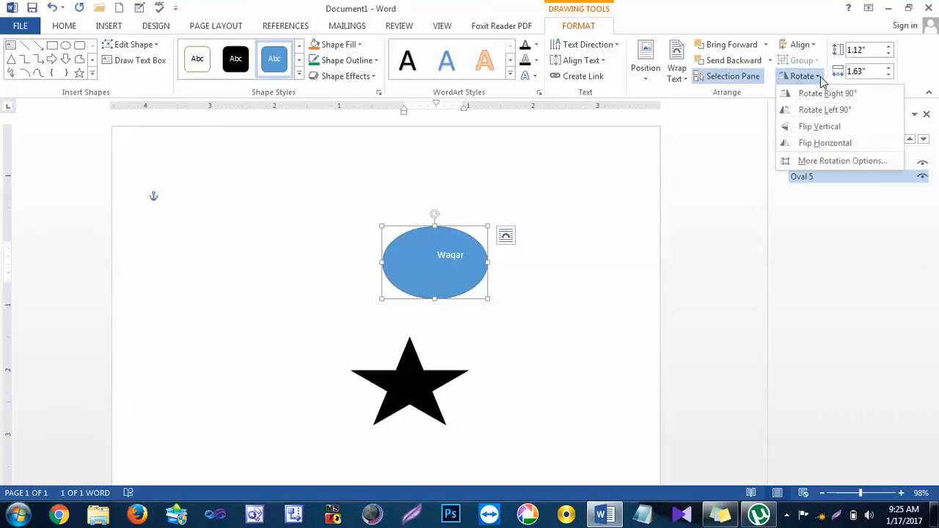
left_click(827, 94)
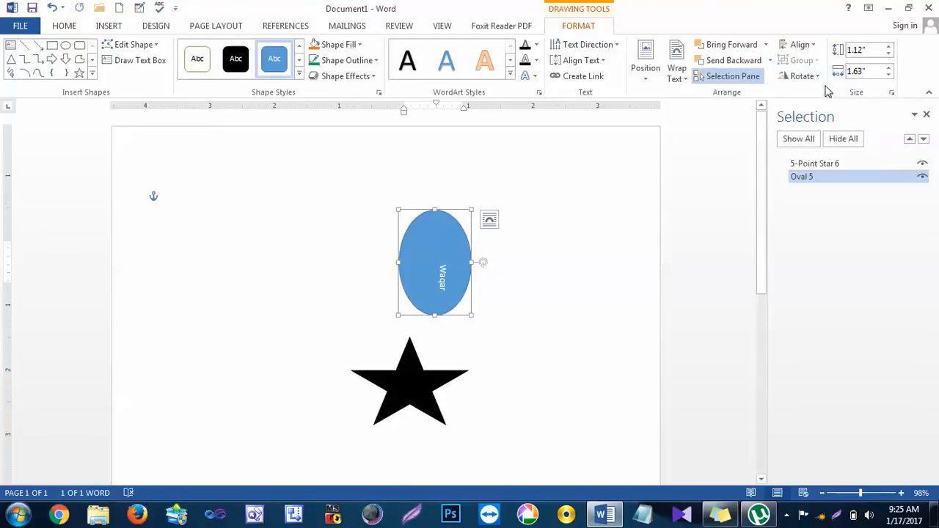
left_click(810, 76)
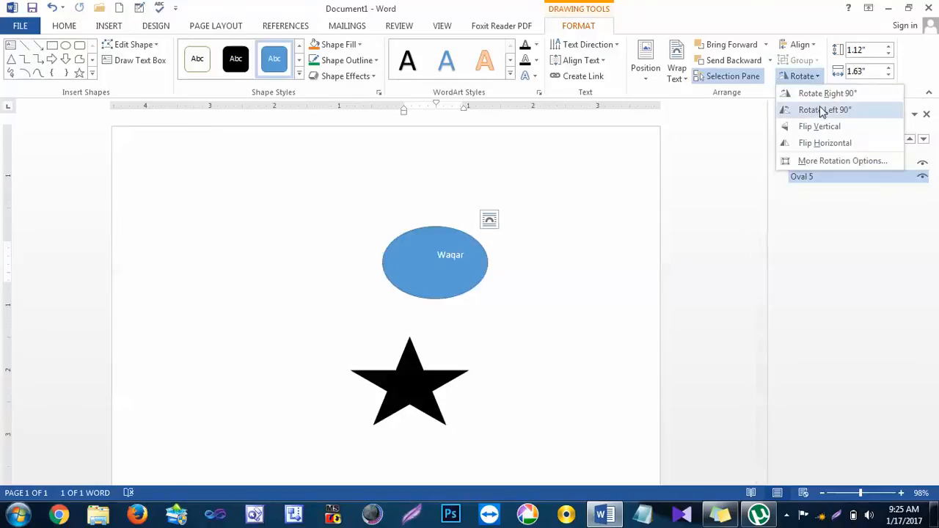
left_click(821, 110)
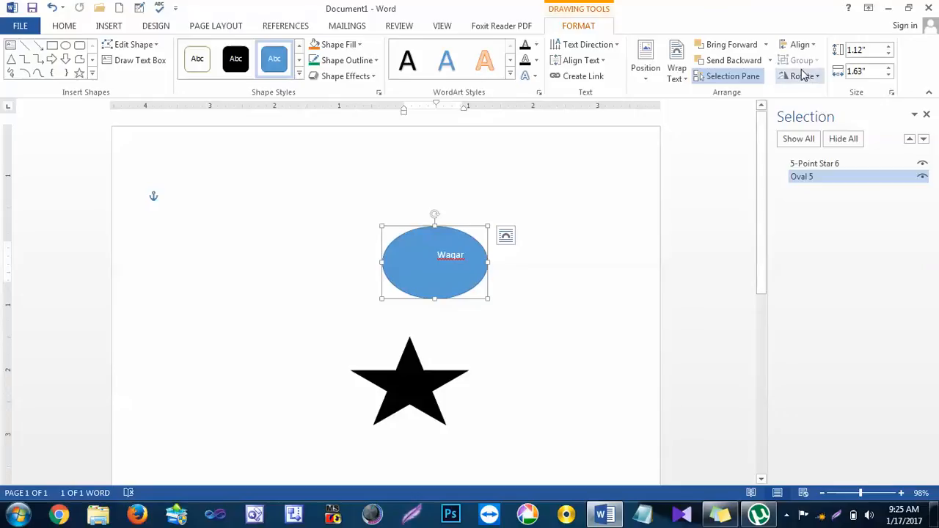
left_click(803, 76)
left_click(815, 112)
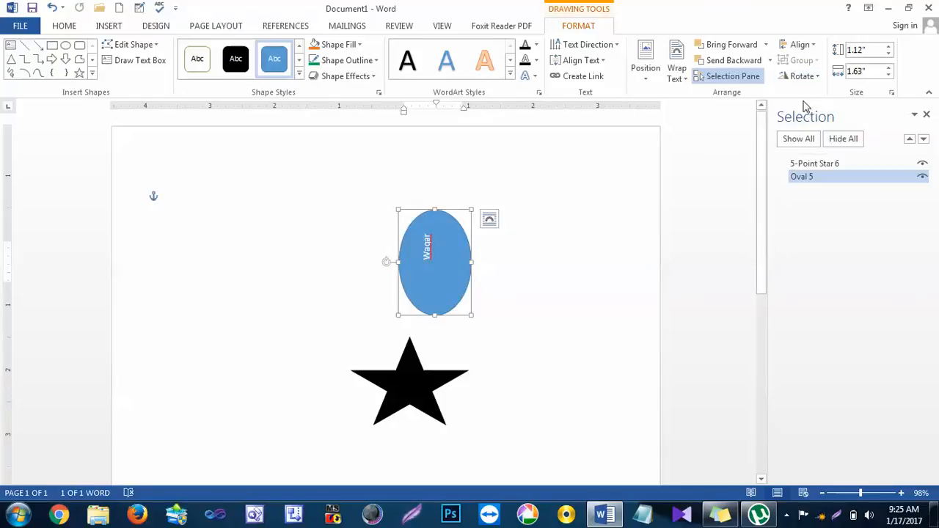
left_click(810, 78)
left_click(814, 97)
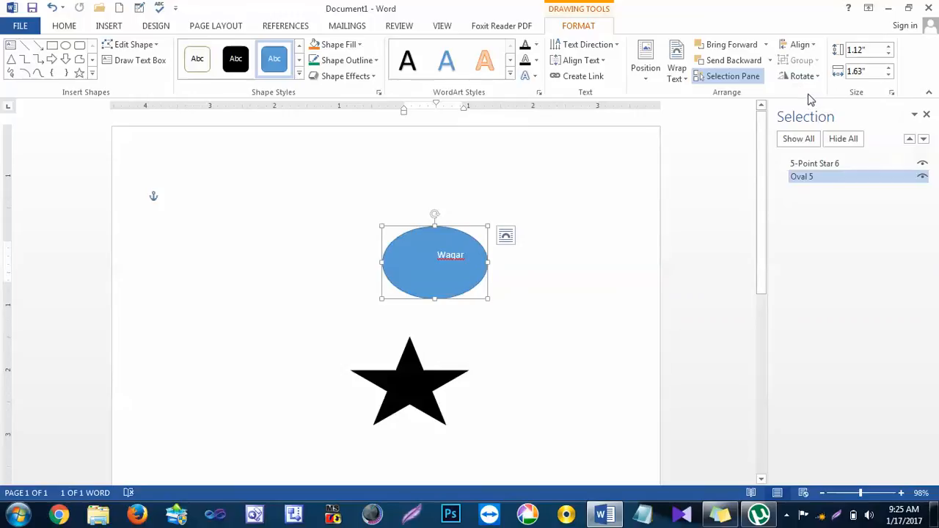
Step: Flip the oval vertically, undo that flip, and flip the oval horizontally instead
left_click(804, 78)
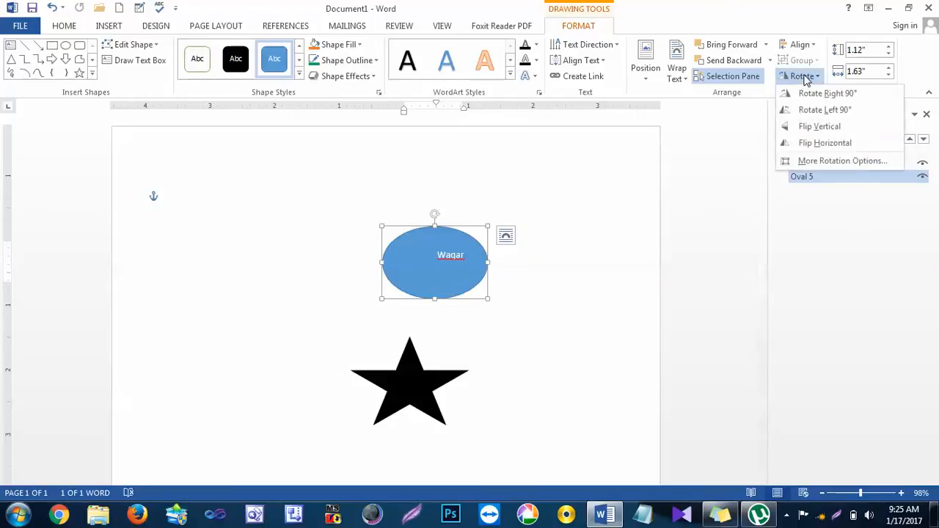
left_click(819, 126)
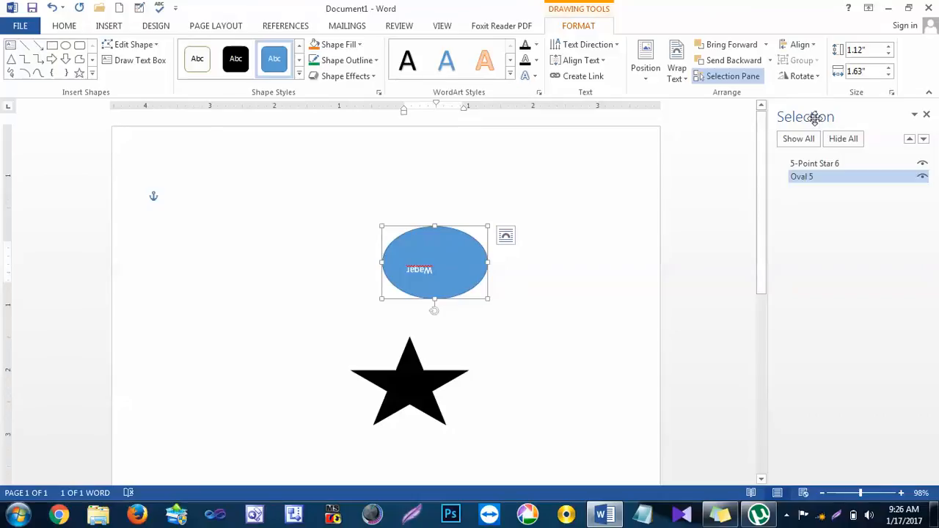
key("ctrl+z")
left_click(816, 78)
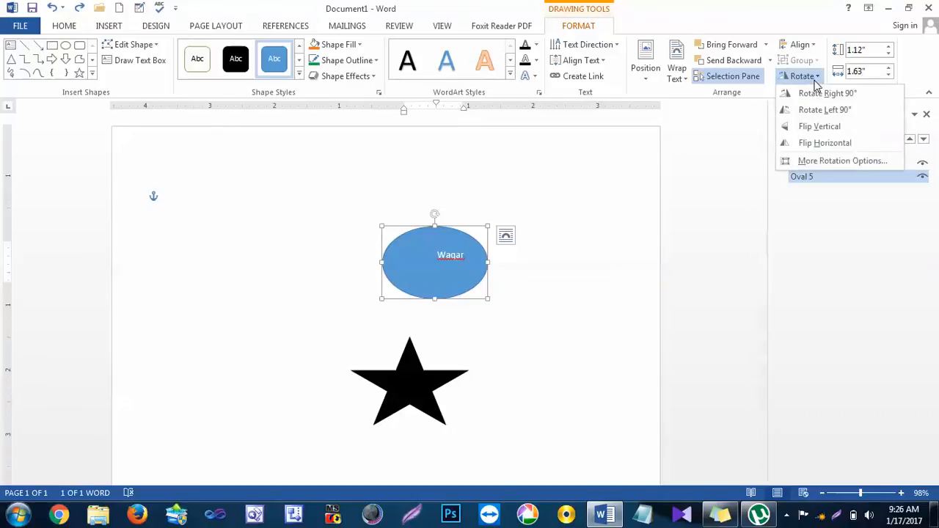
left_click(827, 145)
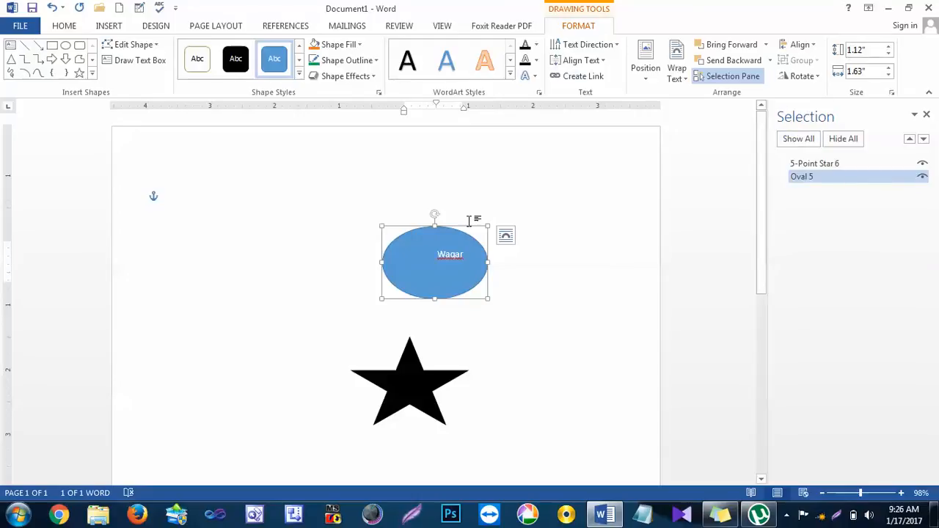
Step: Increase the oval's height to 1.5 inches in increments and reduce it to 0.6 inches
left_click(888, 54)
left_click(889, 48)
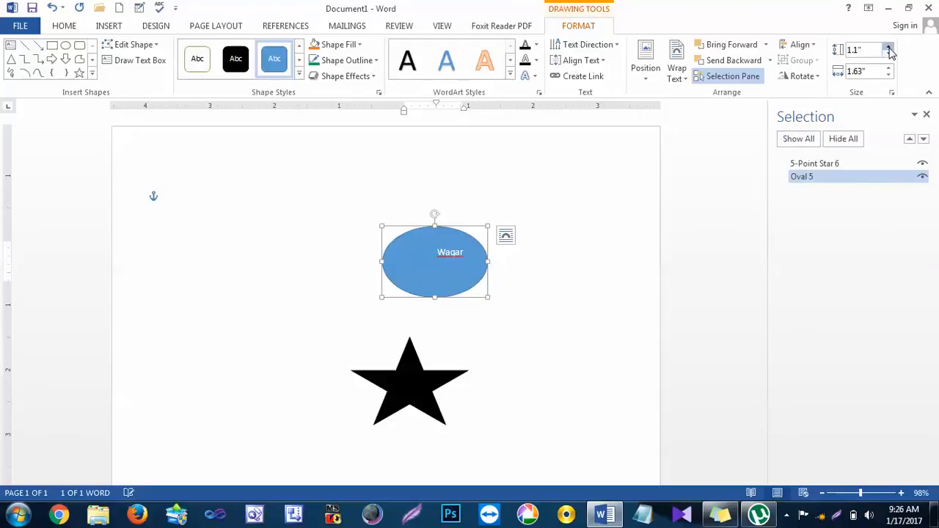
left_click(889, 48)
left_click(889, 48)
left_click(889, 48)
left_click(888, 48)
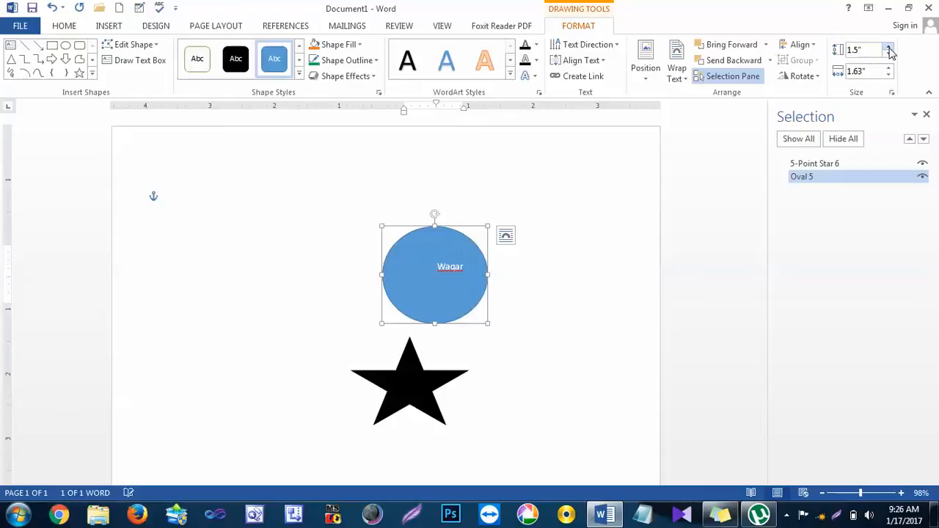
left_click(888, 55)
left_click(889, 55)
left_click(889, 55)
left_click(888, 55)
left_click(888, 55)
left_click(888, 55)
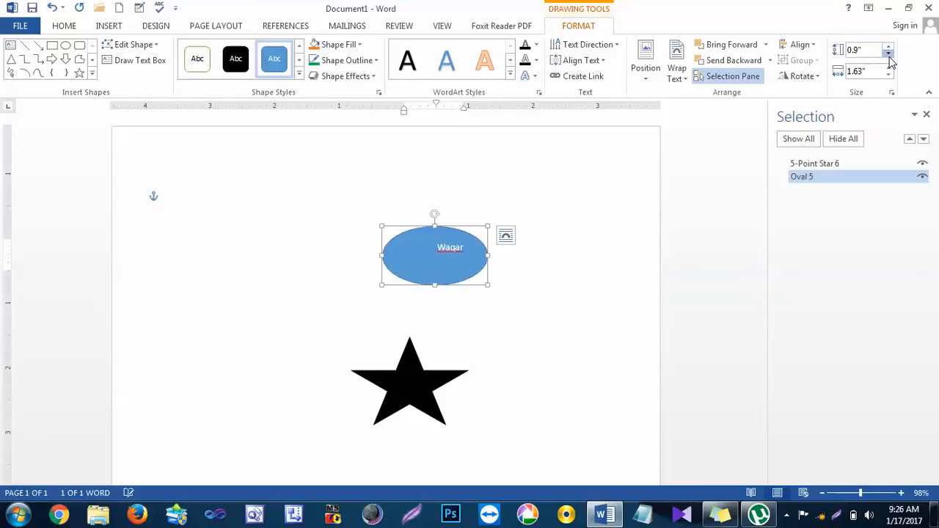
left_click(888, 55)
left_click(889, 55)
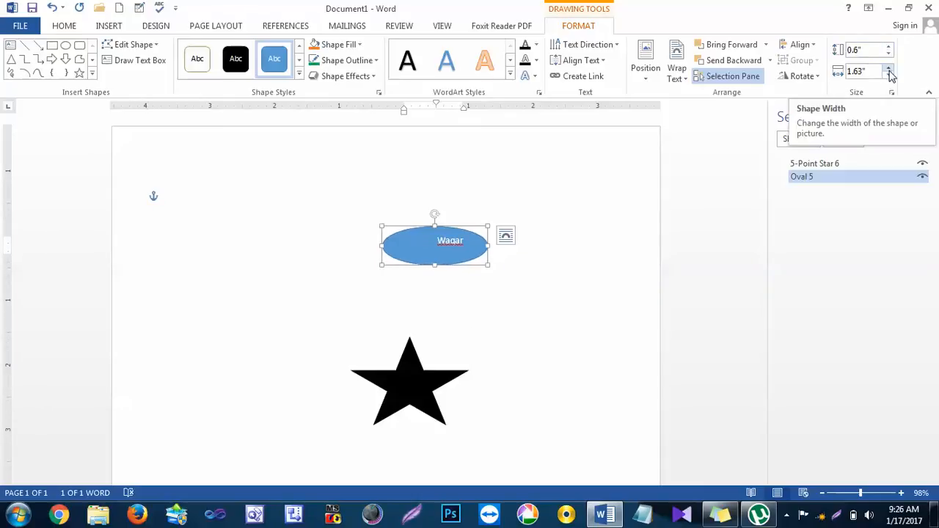
Step: Increase the oval's width briefly and reduce it in increments to 0.8 inches
left_click(888, 68)
left_click(888, 69)
left_click(888, 68)
left_click(888, 68)
left_click(889, 76)
left_click(888, 76)
left_click(888, 76)
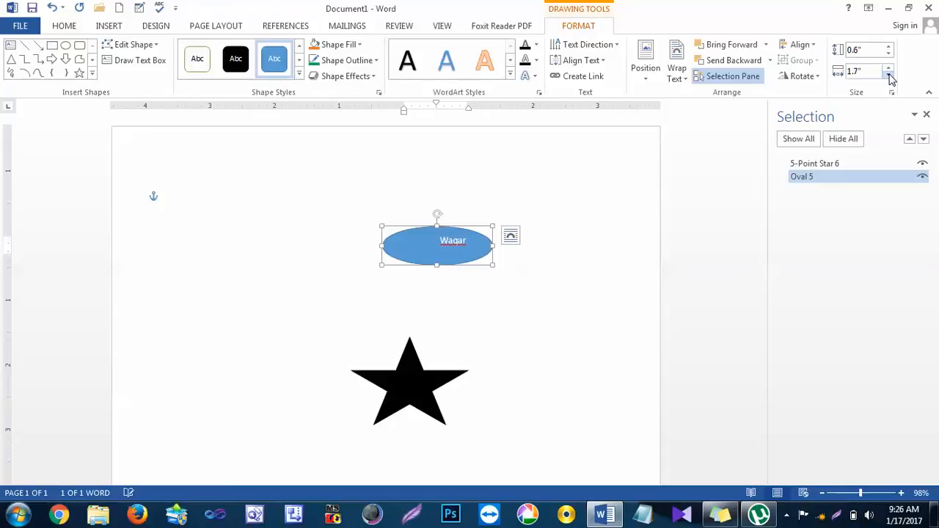
left_click(889, 76)
left_click(888, 76)
left_click(889, 75)
left_click(888, 75)
left_click(888, 75)
left_click(888, 75)
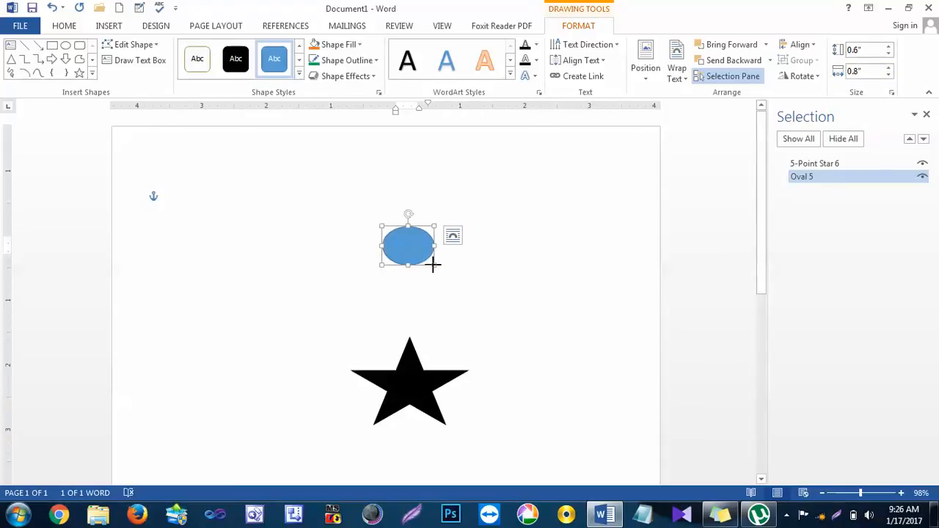
Step: Resize the oval to 3 inches high and 3 inches wide, and move it up the page above the star
left_click_drag(434, 265, 534, 322)
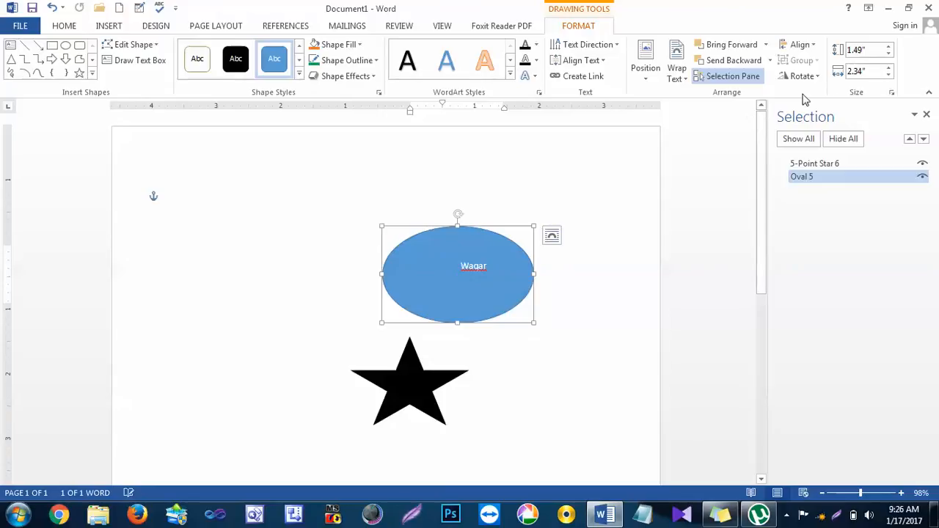
left_click(871, 49)
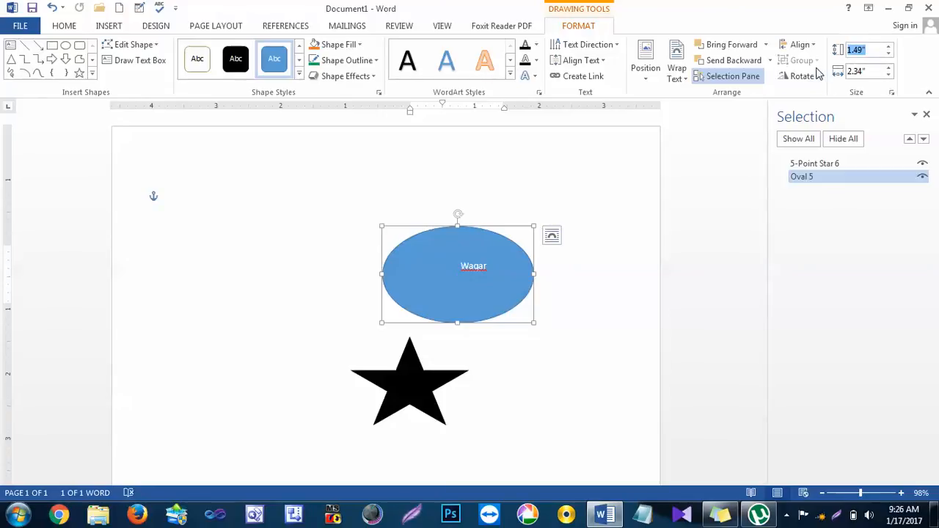
type("3")
left_click(866, 70)
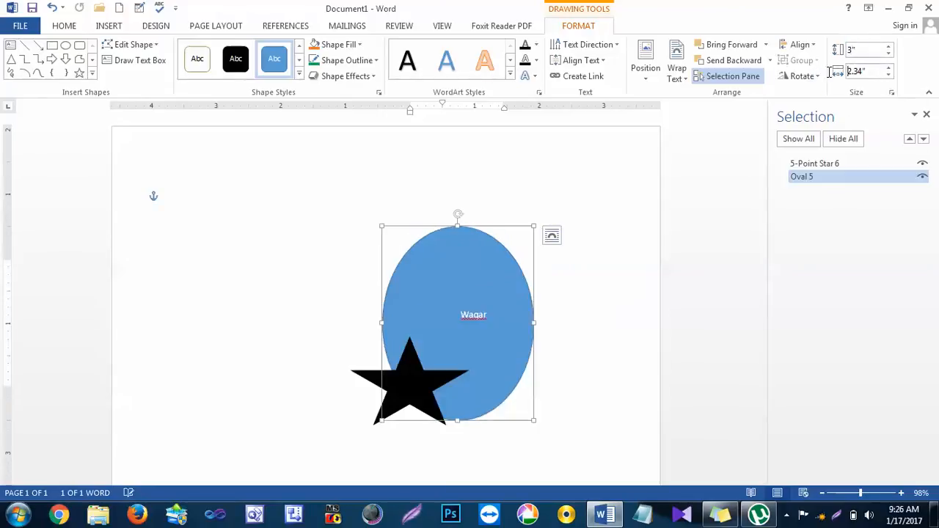
left_click_drag(876, 71, 843, 72)
type("3")
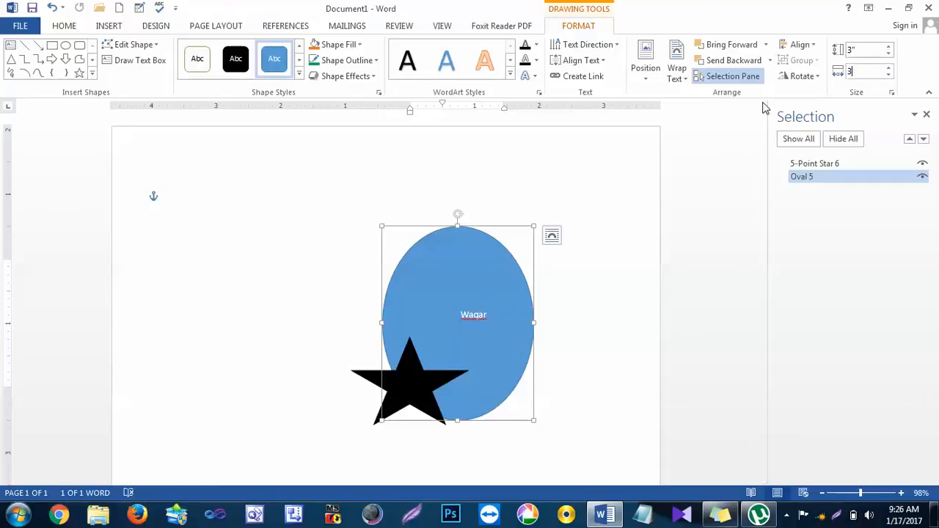
left_click(590, 217)
left_click_drag(538, 259, 556, 176)
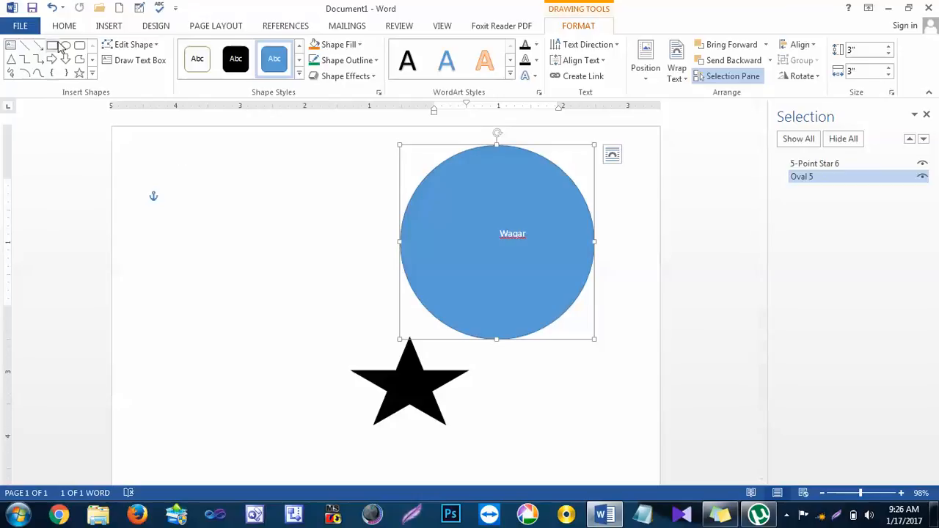
Step: Close the document without saving its changes
left_click(105, 28)
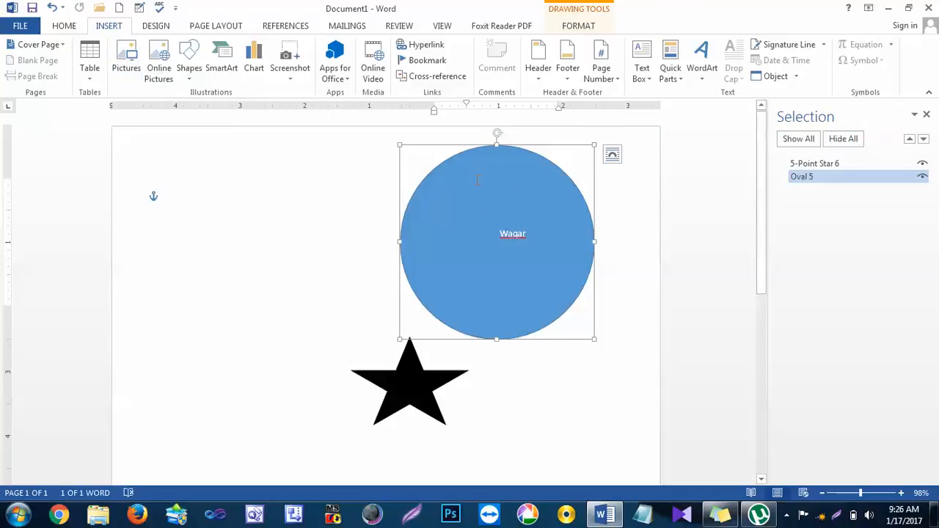
key("ctrl+w")
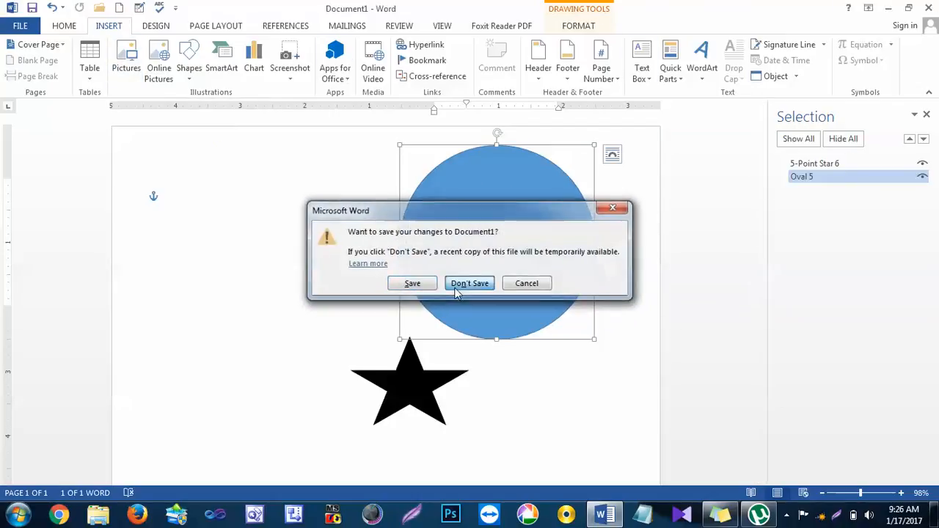
left_click(470, 281)
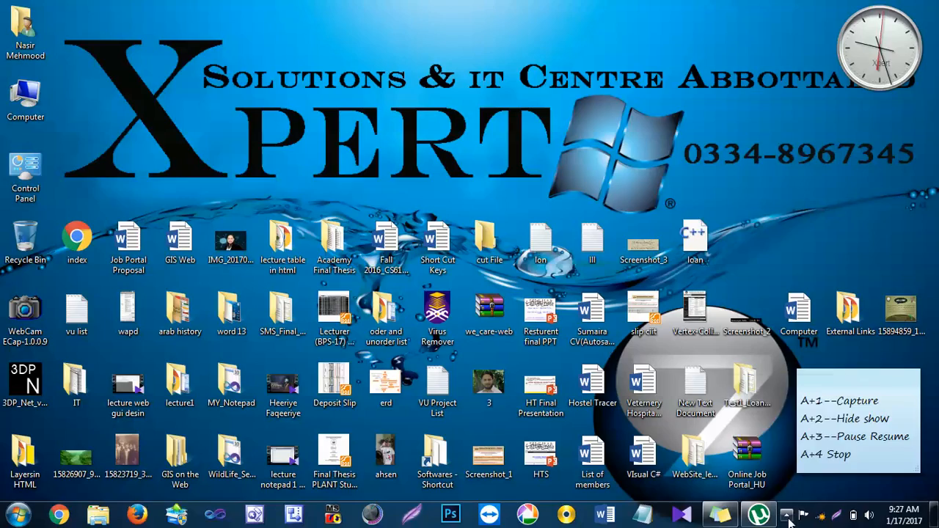